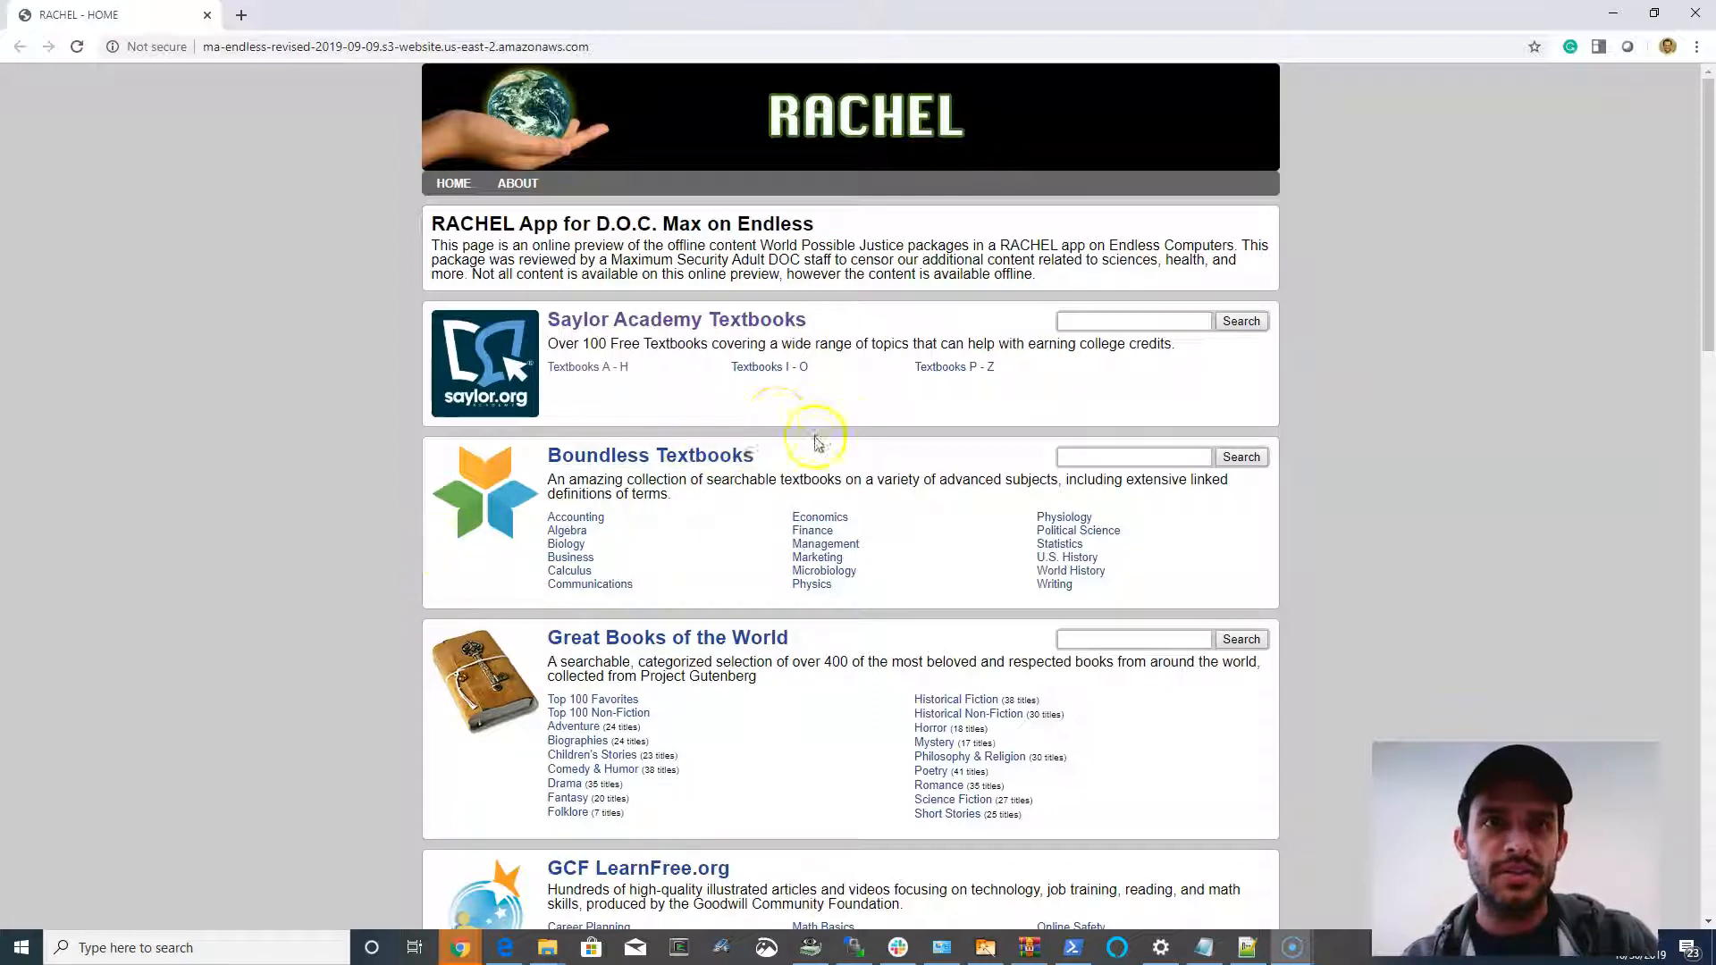
# Load the OER2Go module search site in a fresh tab, then switch back to the RACHEL home page
pyautogui.tripleClick(596, 223)
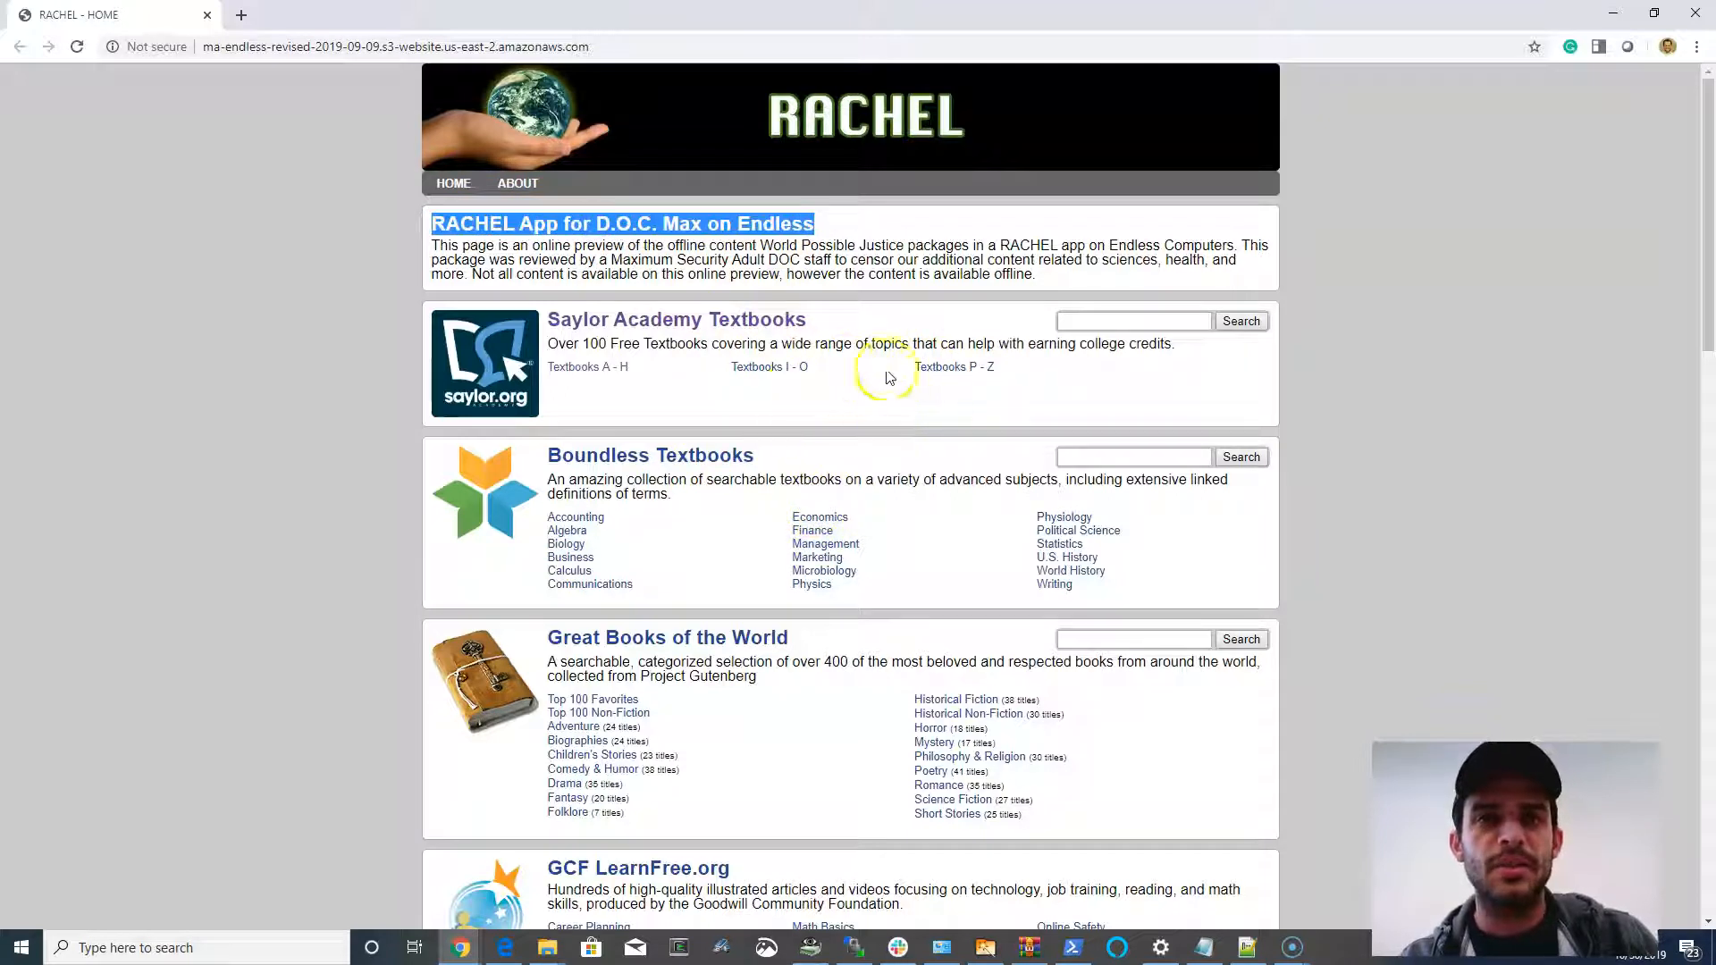
pyautogui.scroll(-4, 887, 378)
pyautogui.scroll(-3, 887, 378)
pyautogui.scroll(-3, 887, 378)
pyautogui.scroll(6, 798, 446)
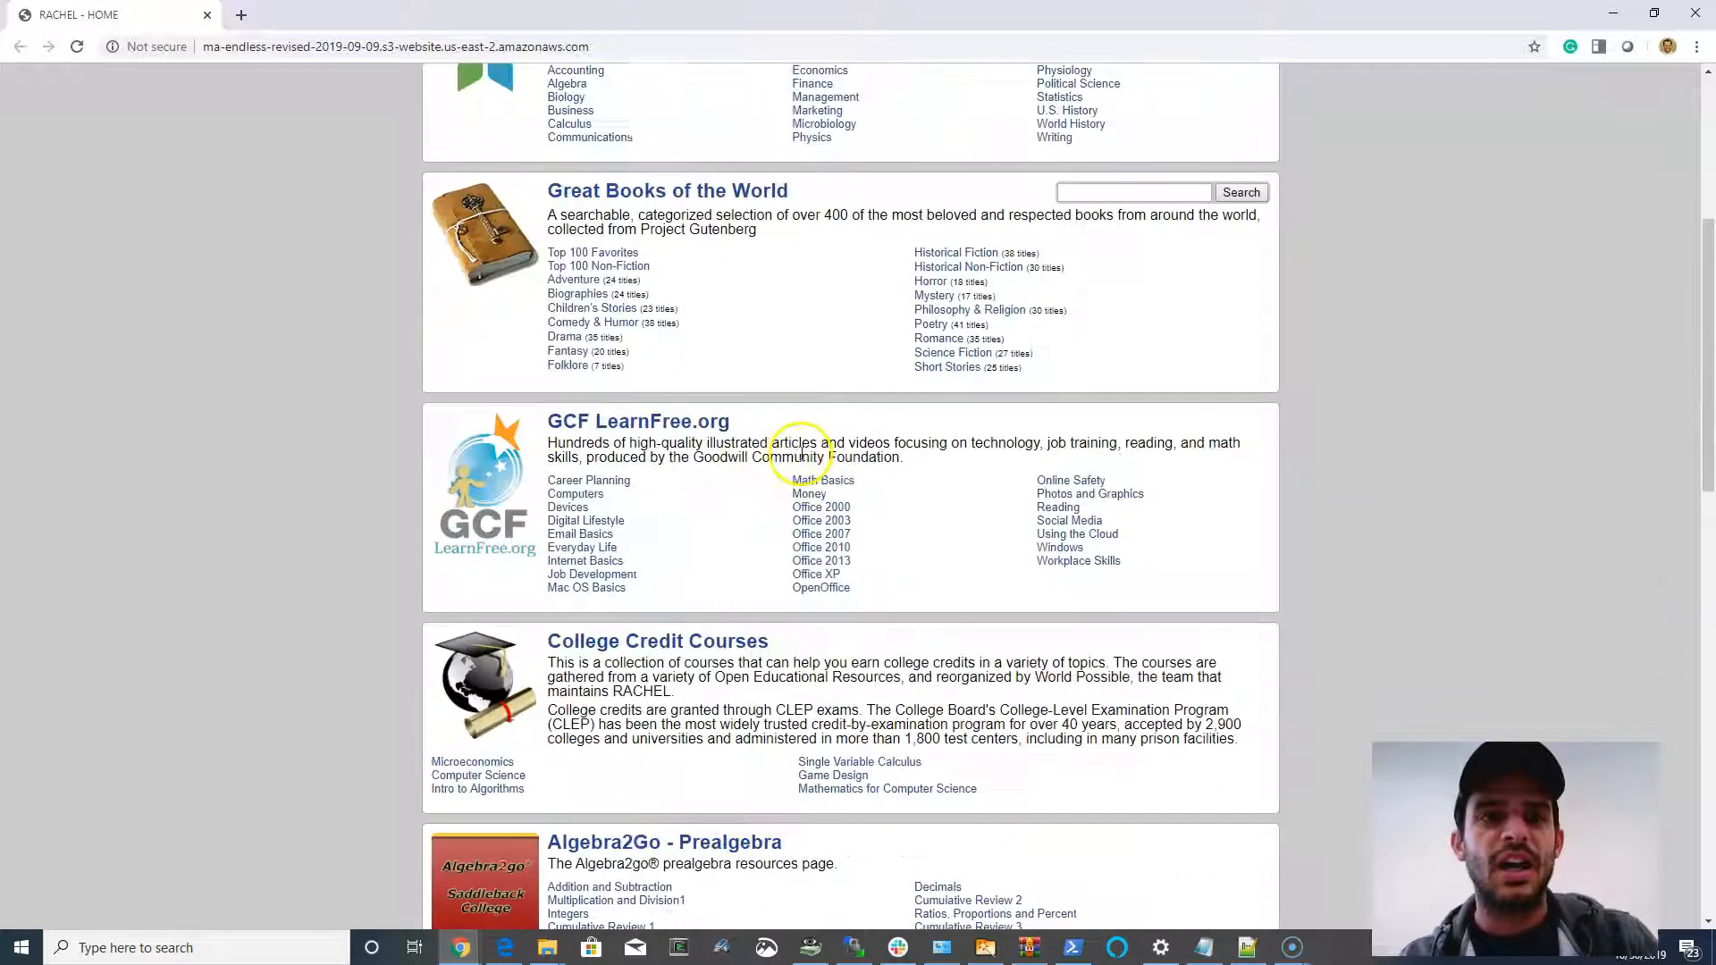
pyautogui.scroll(4, 798, 447)
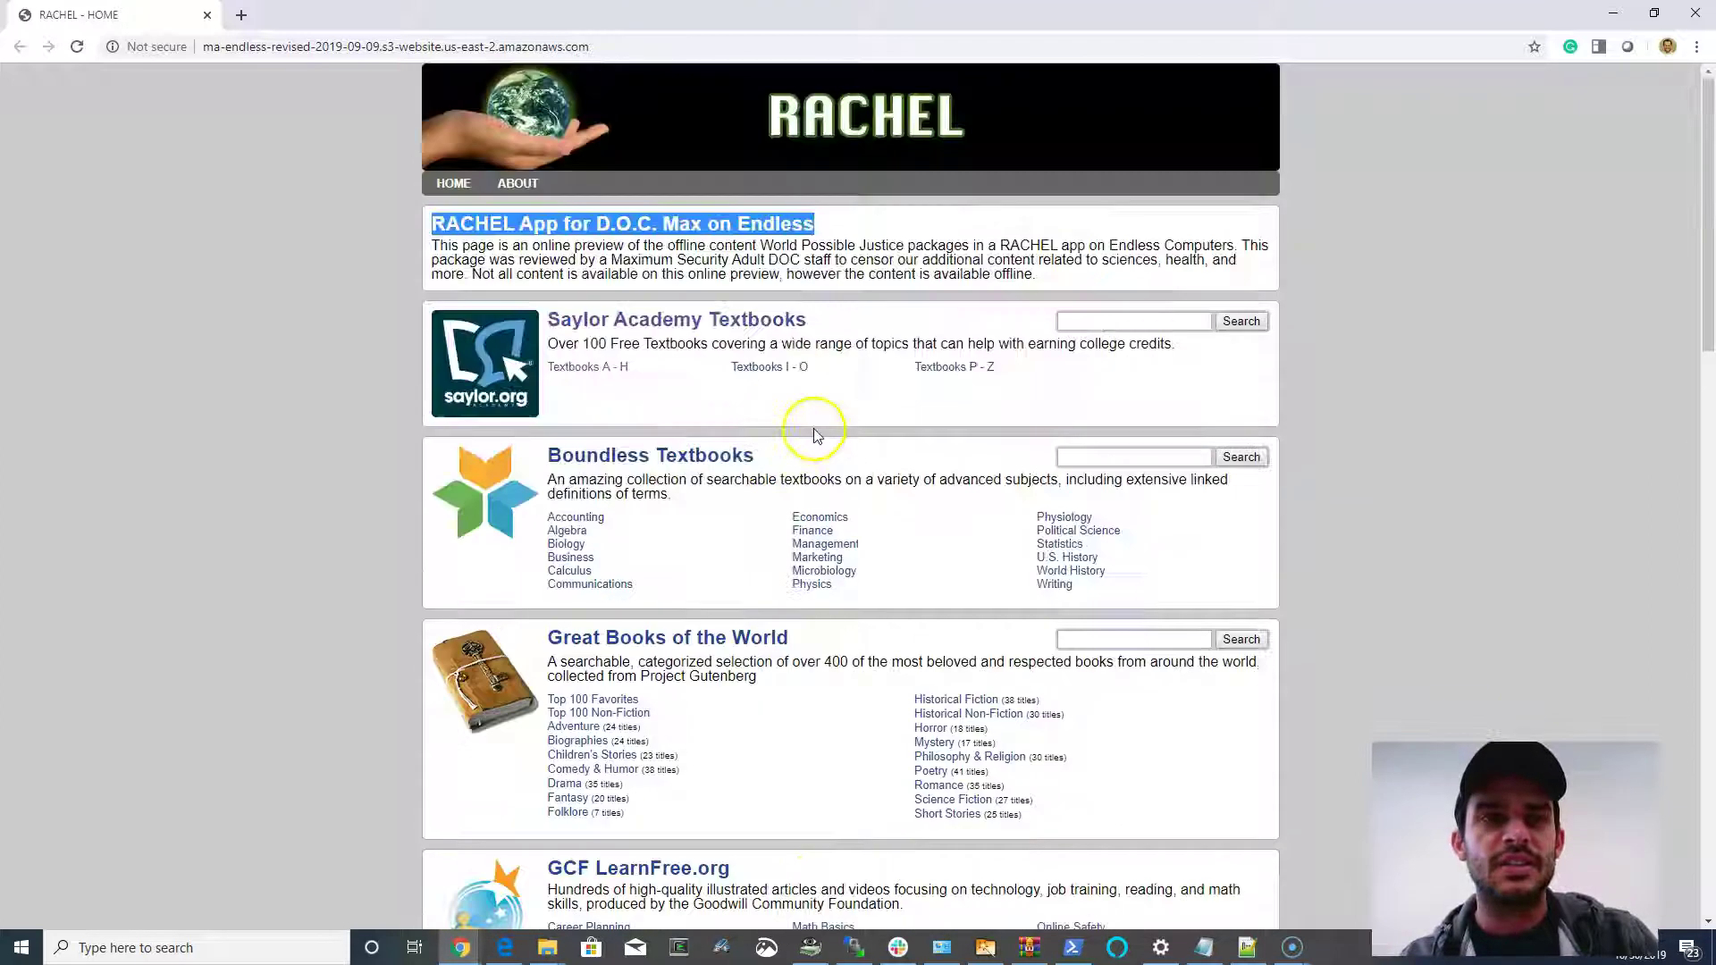
pyautogui.click(242, 13)
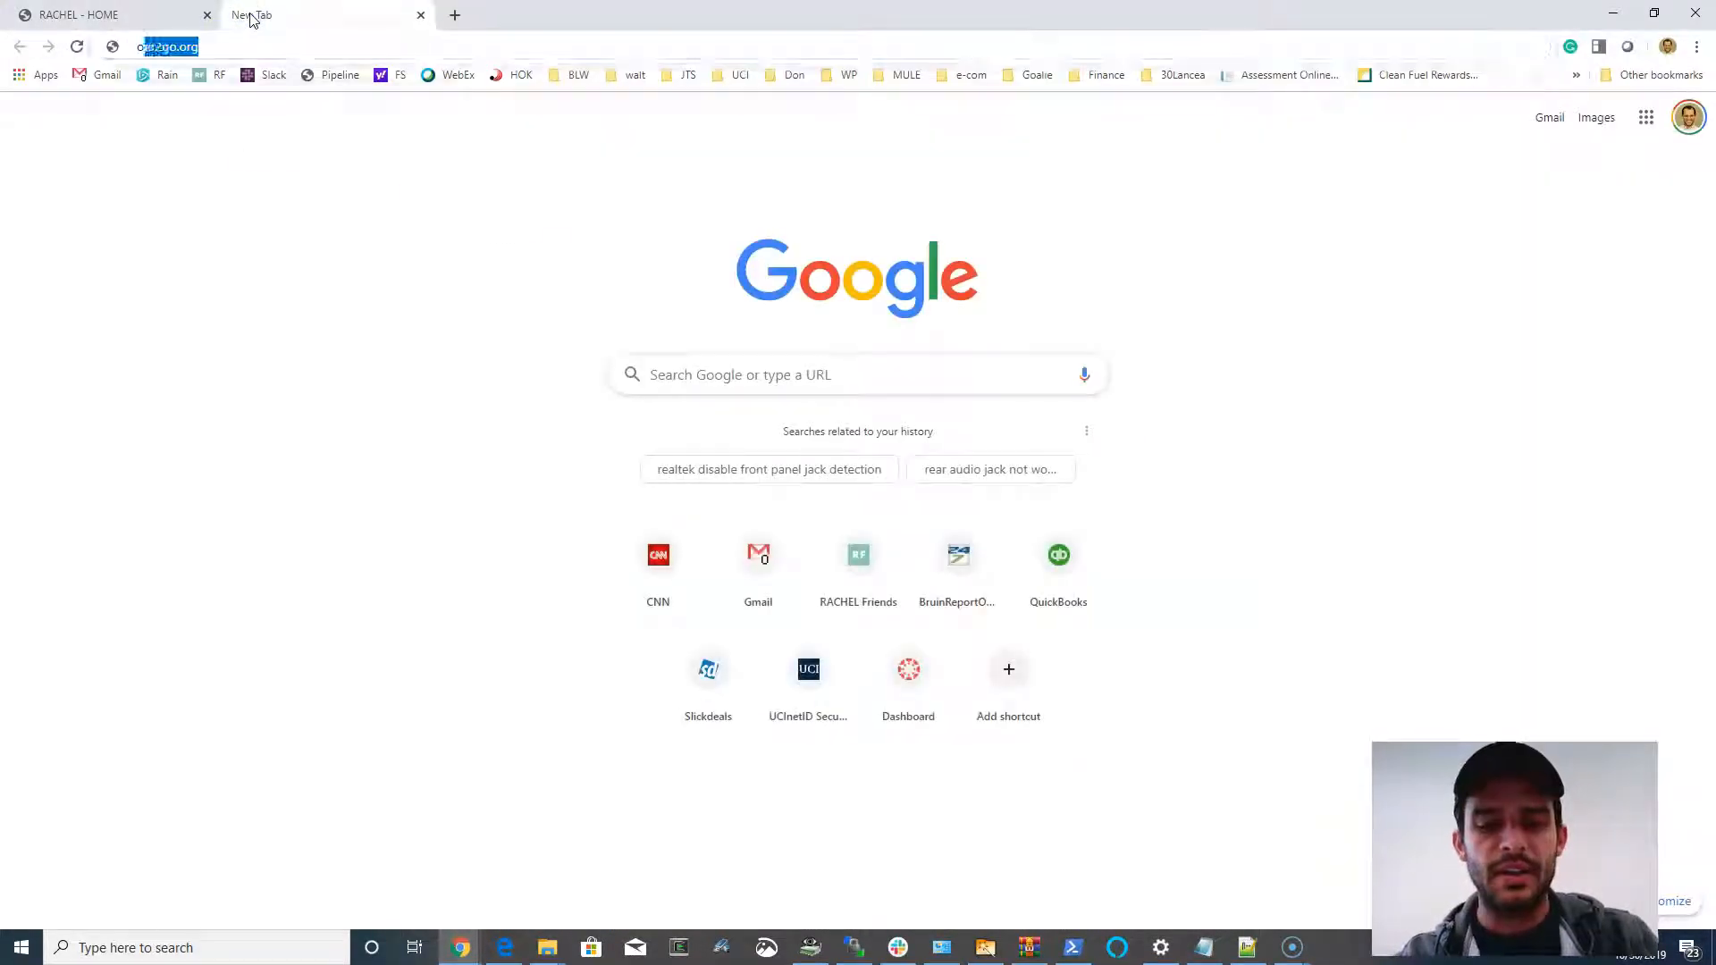
pyautogui.write('oer2')
pyautogui.press('Return')
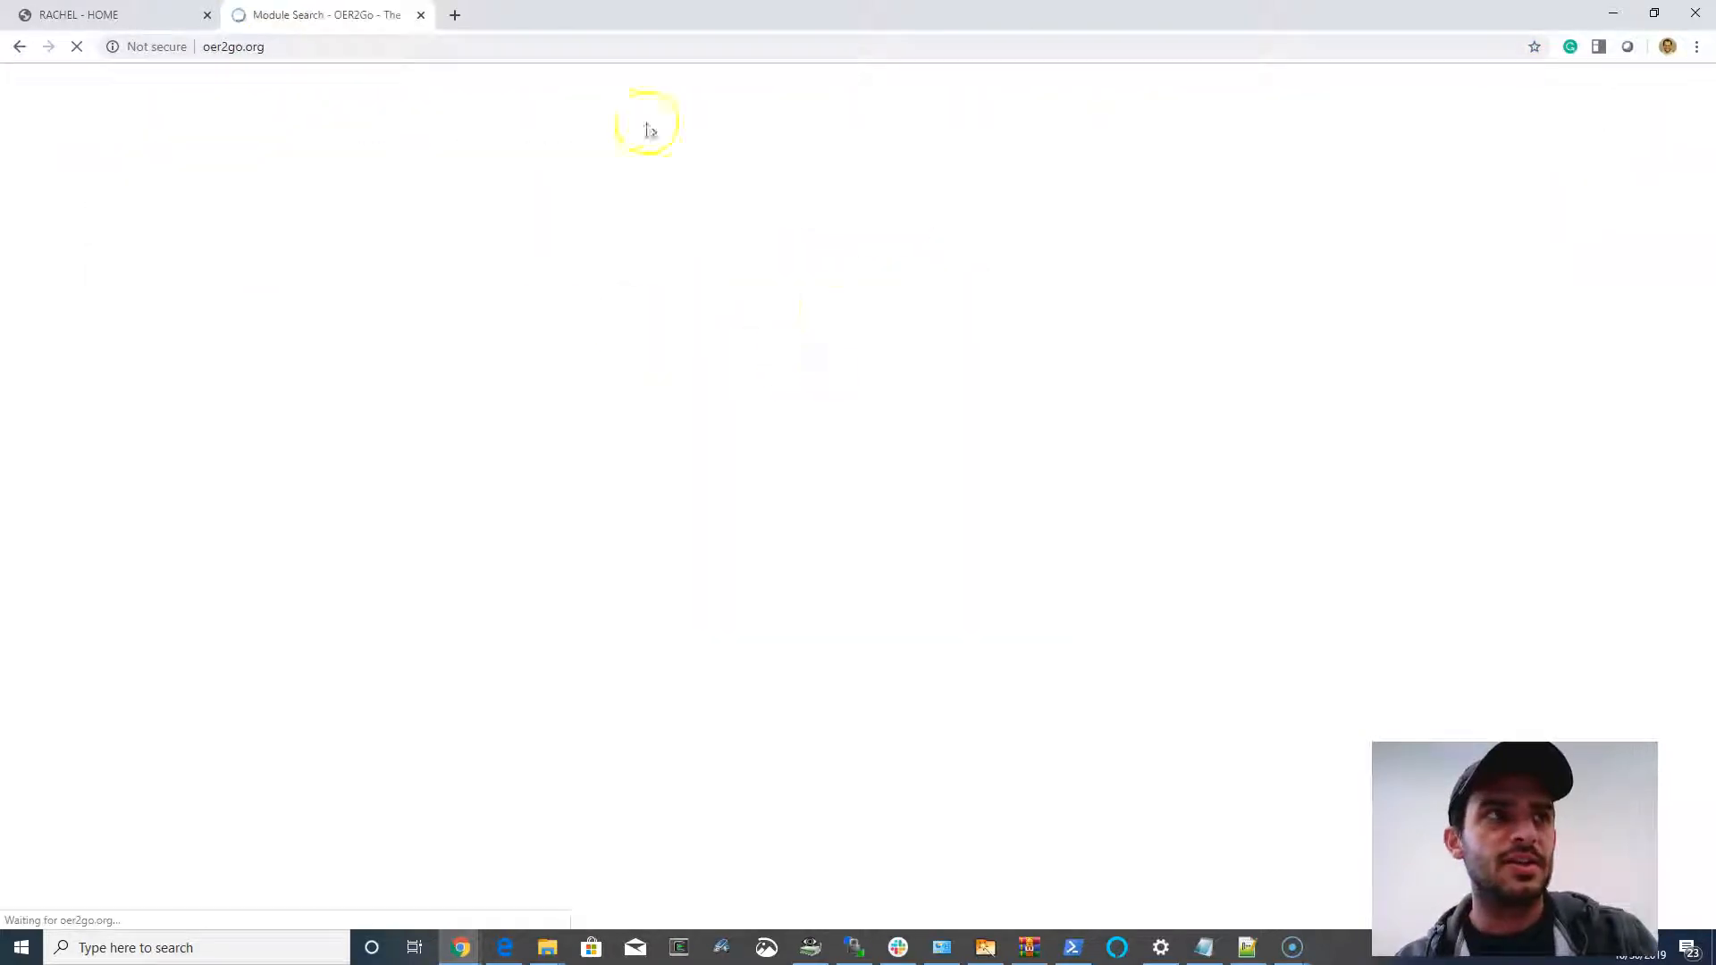
pyautogui.scroll(-5, 845, 376)
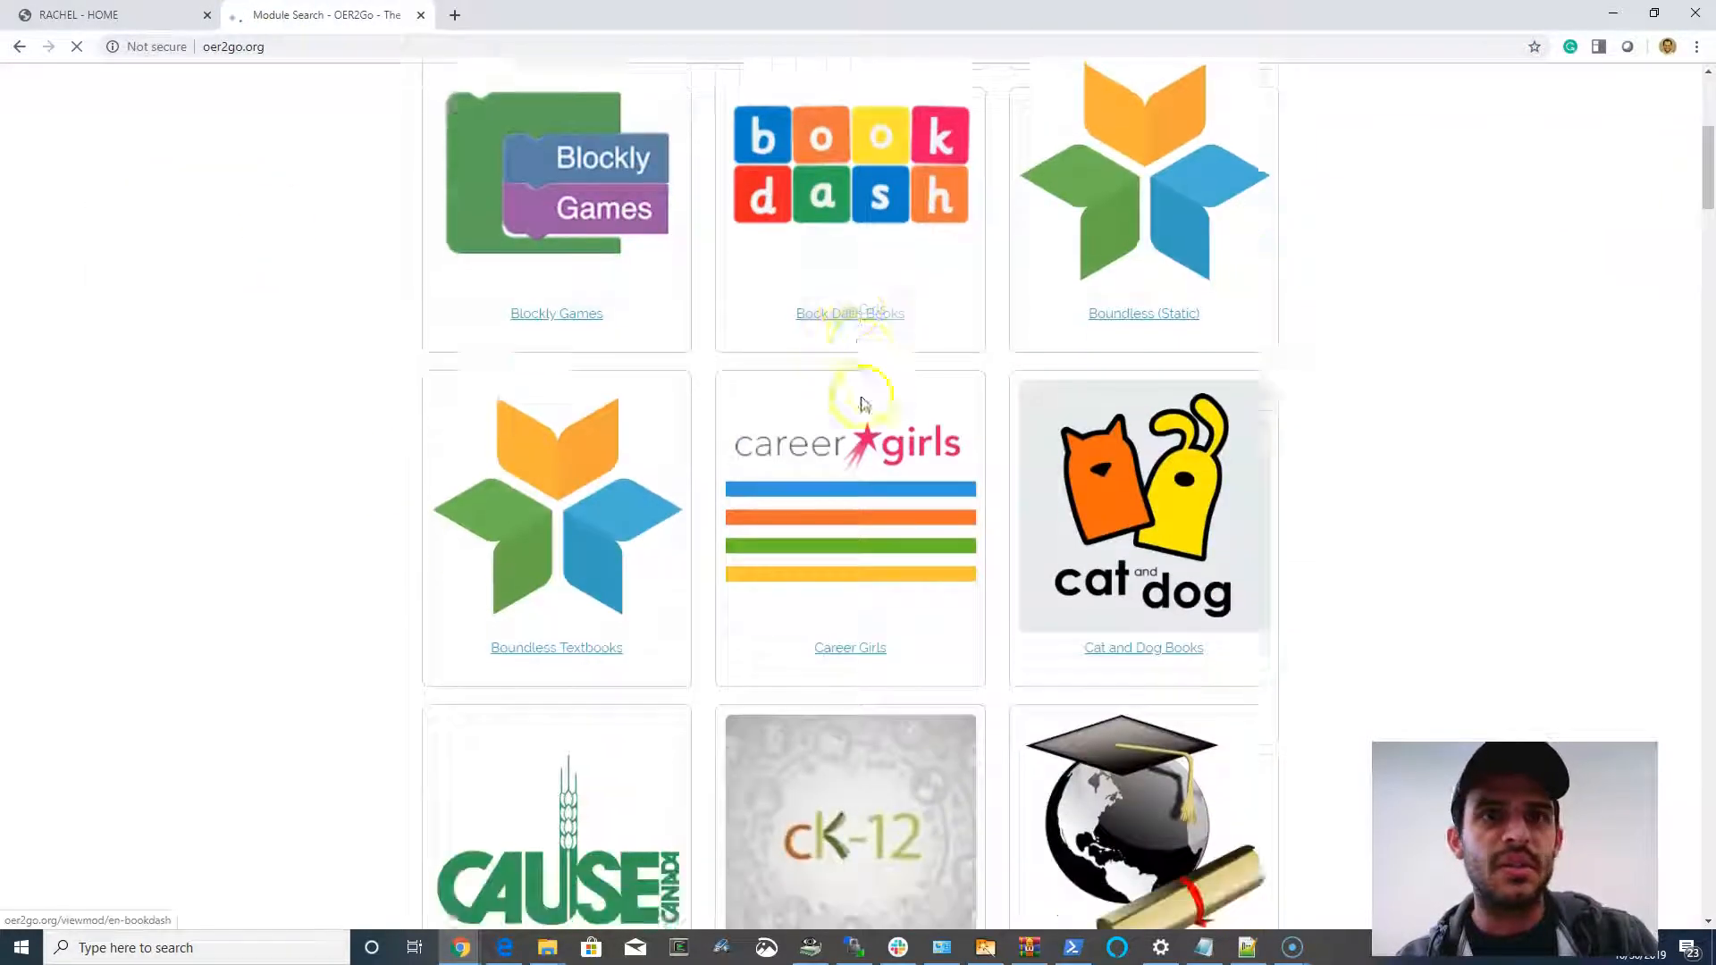
pyautogui.scroll(-5, 858, 402)
pyautogui.scroll(-5, 864, 402)
pyautogui.scroll(-5, 859, 402)
pyautogui.scroll(-5, 859, 403)
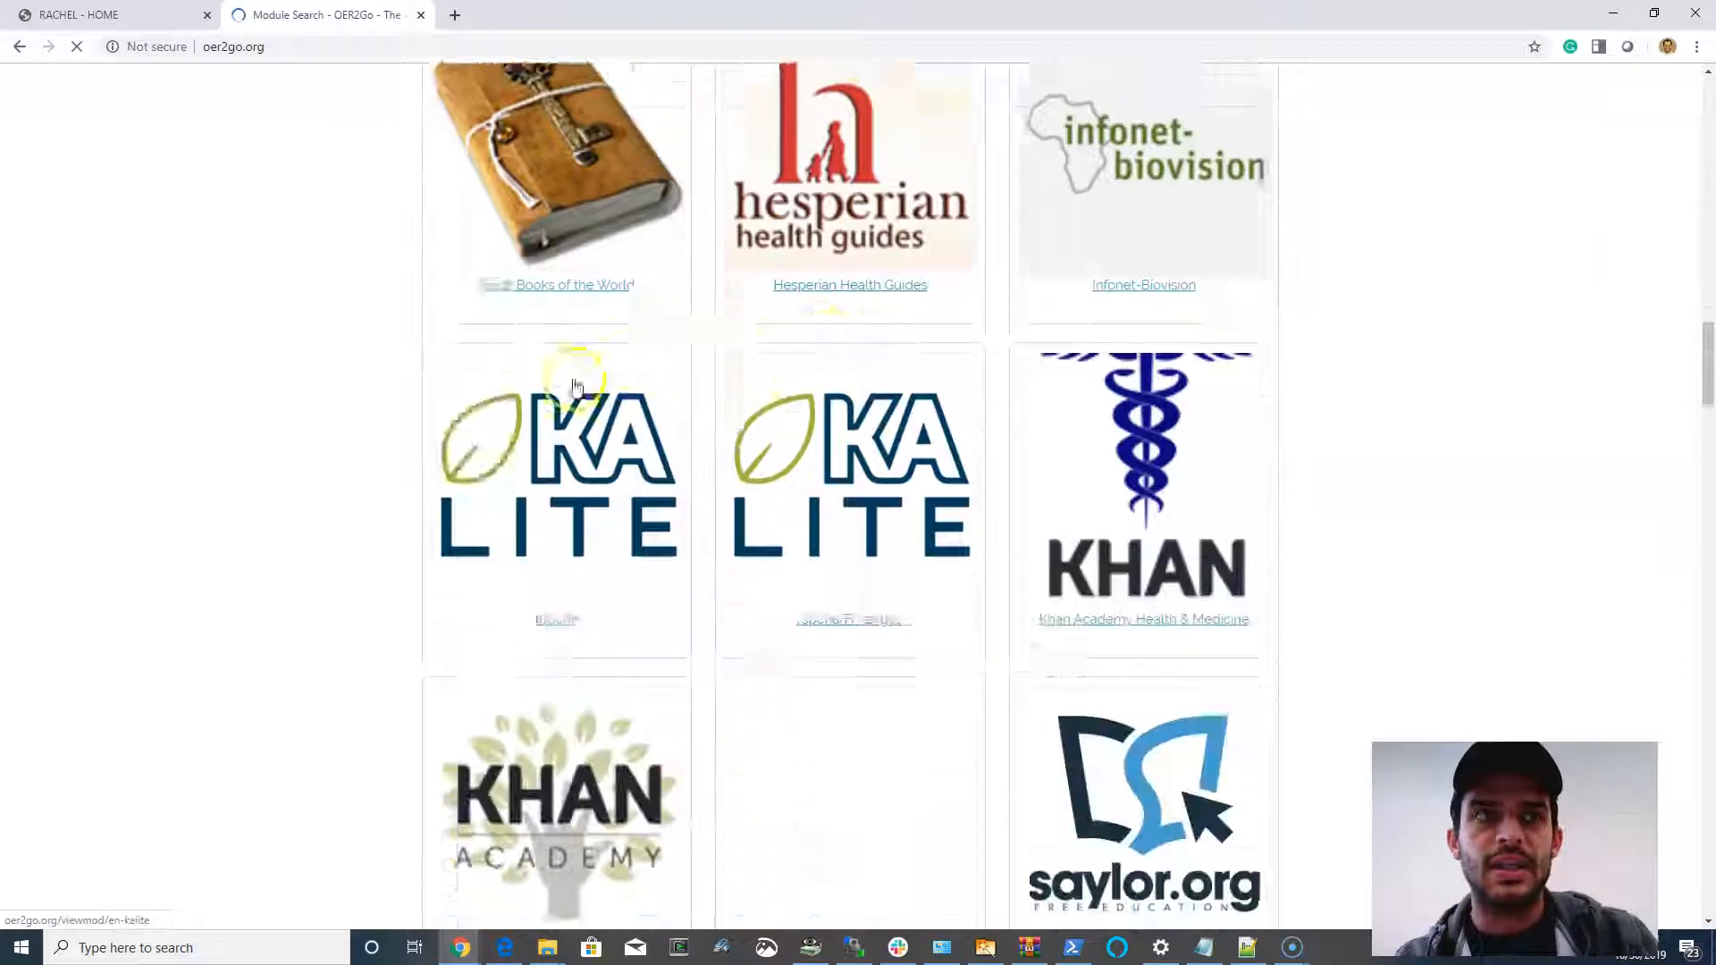
pyautogui.scroll(-4, 584, 380)
pyautogui.scroll(-4, 603, 375)
pyautogui.scroll(-4, 617, 375)
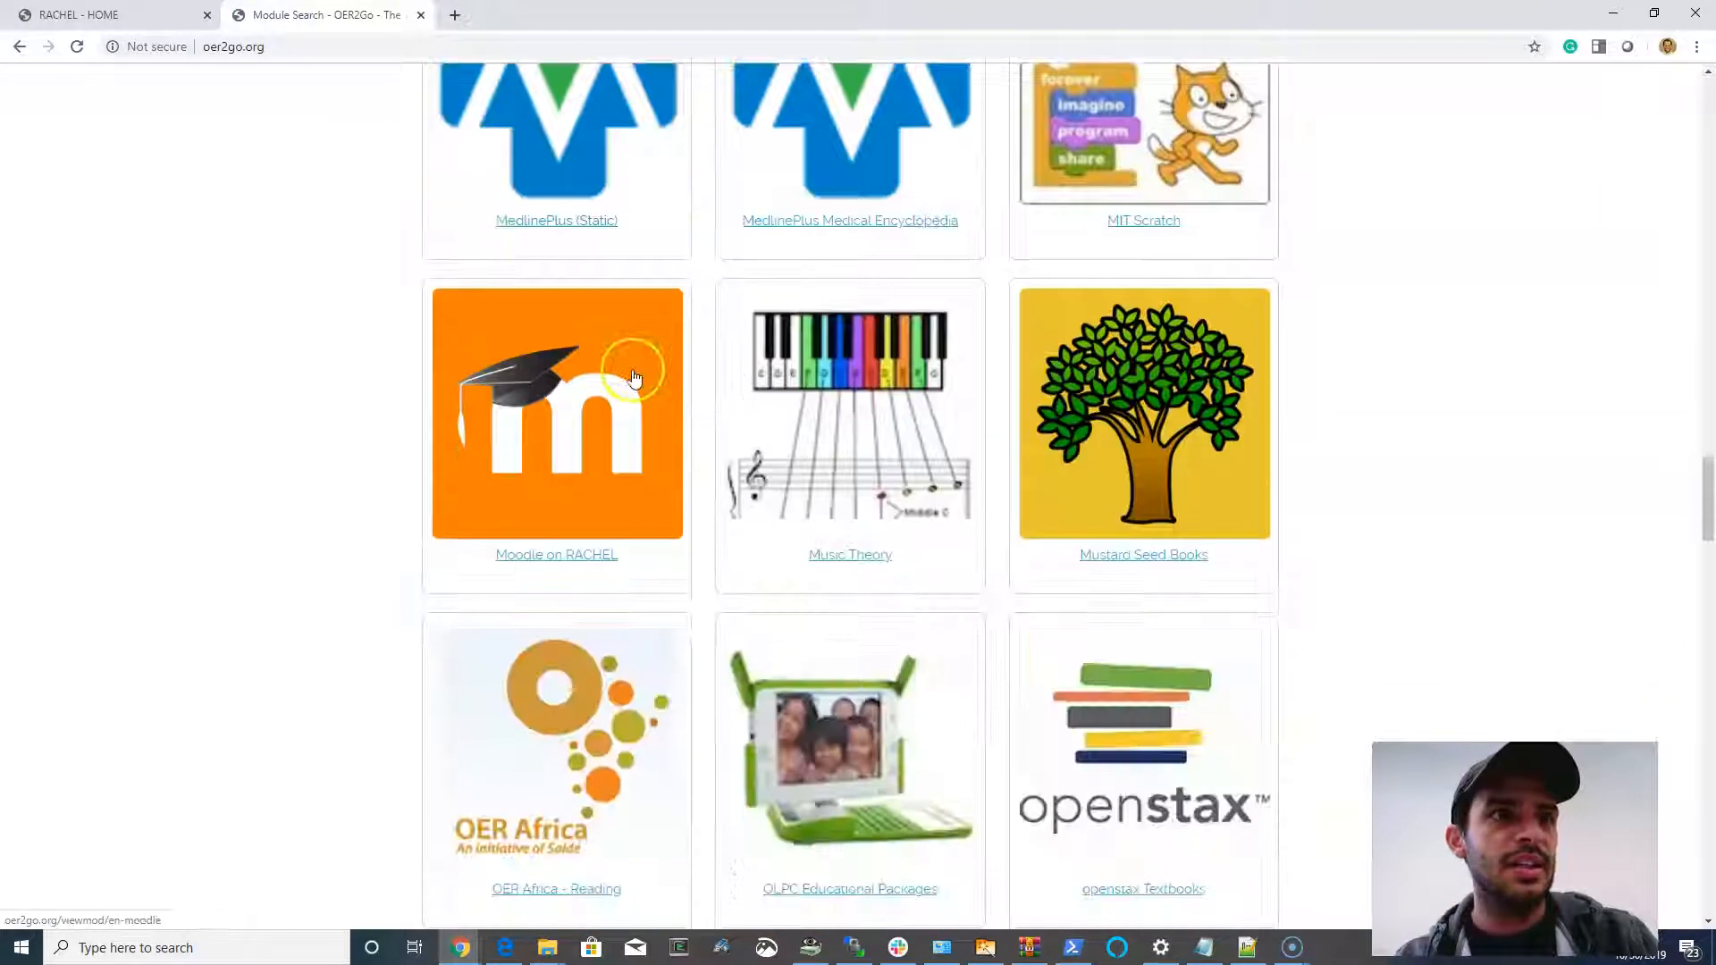
pyautogui.scroll(-3, 635, 372)
pyautogui.click(78, 14)
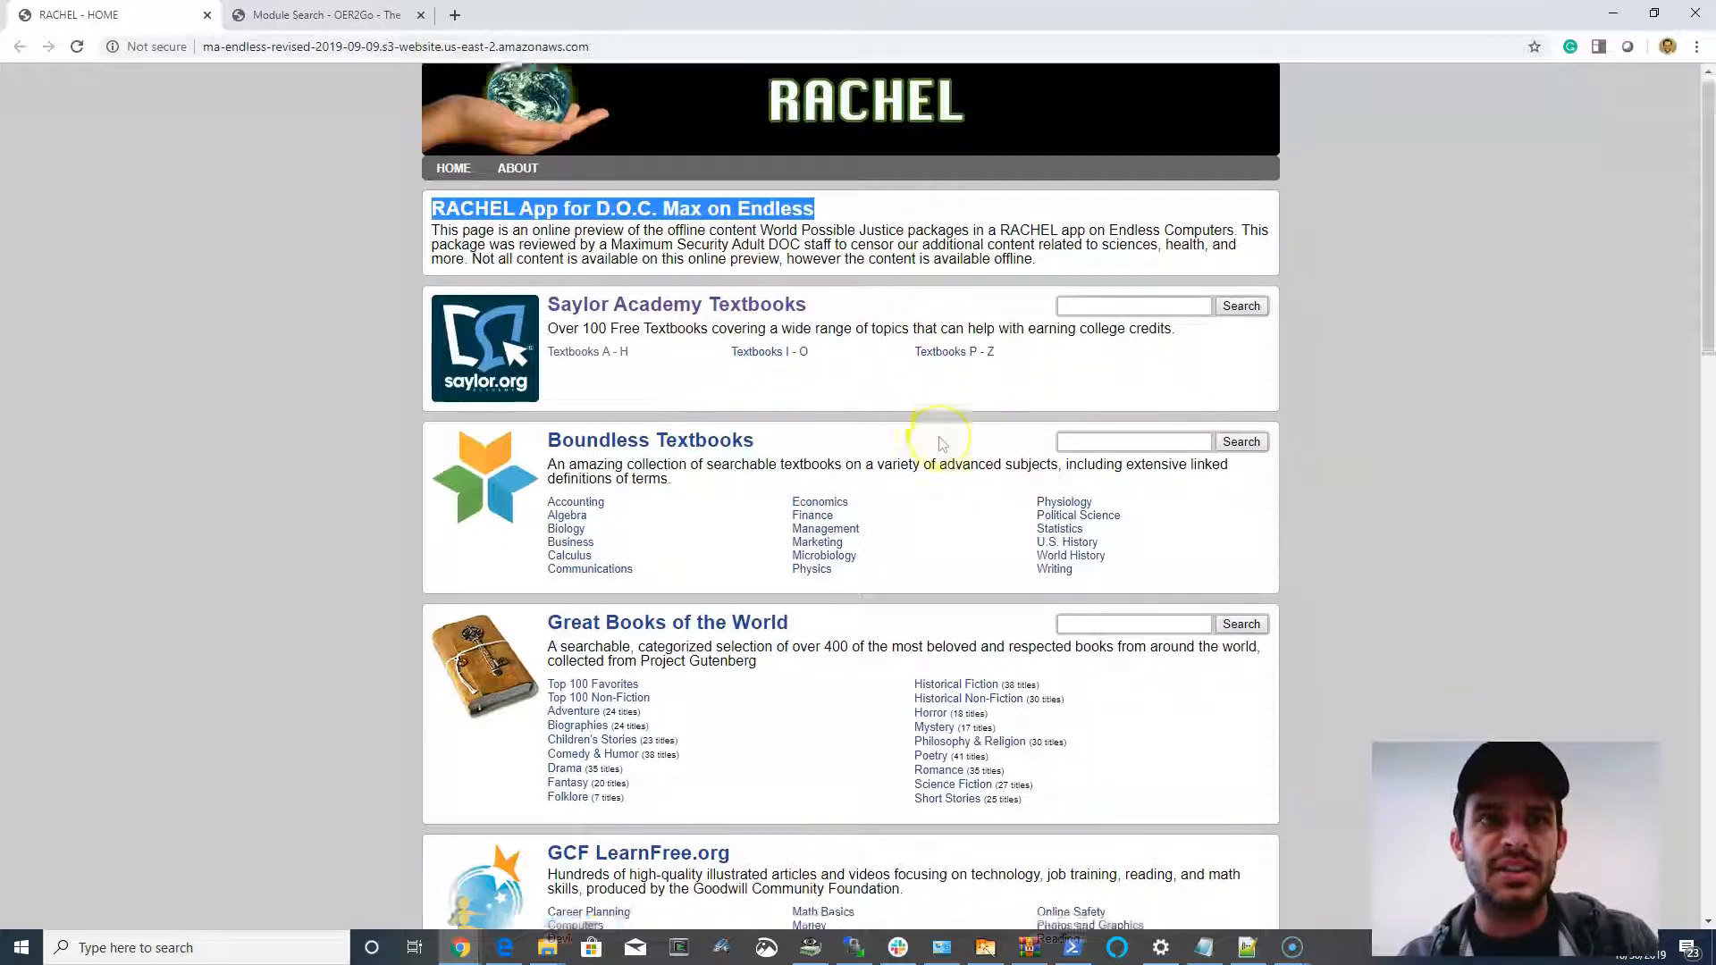
pyautogui.scroll(-4, 678, 426)
pyautogui.scroll(-4, 912, 472)
pyautogui.scroll(-4, 912, 472)
pyautogui.scroll(-3, 911, 472)
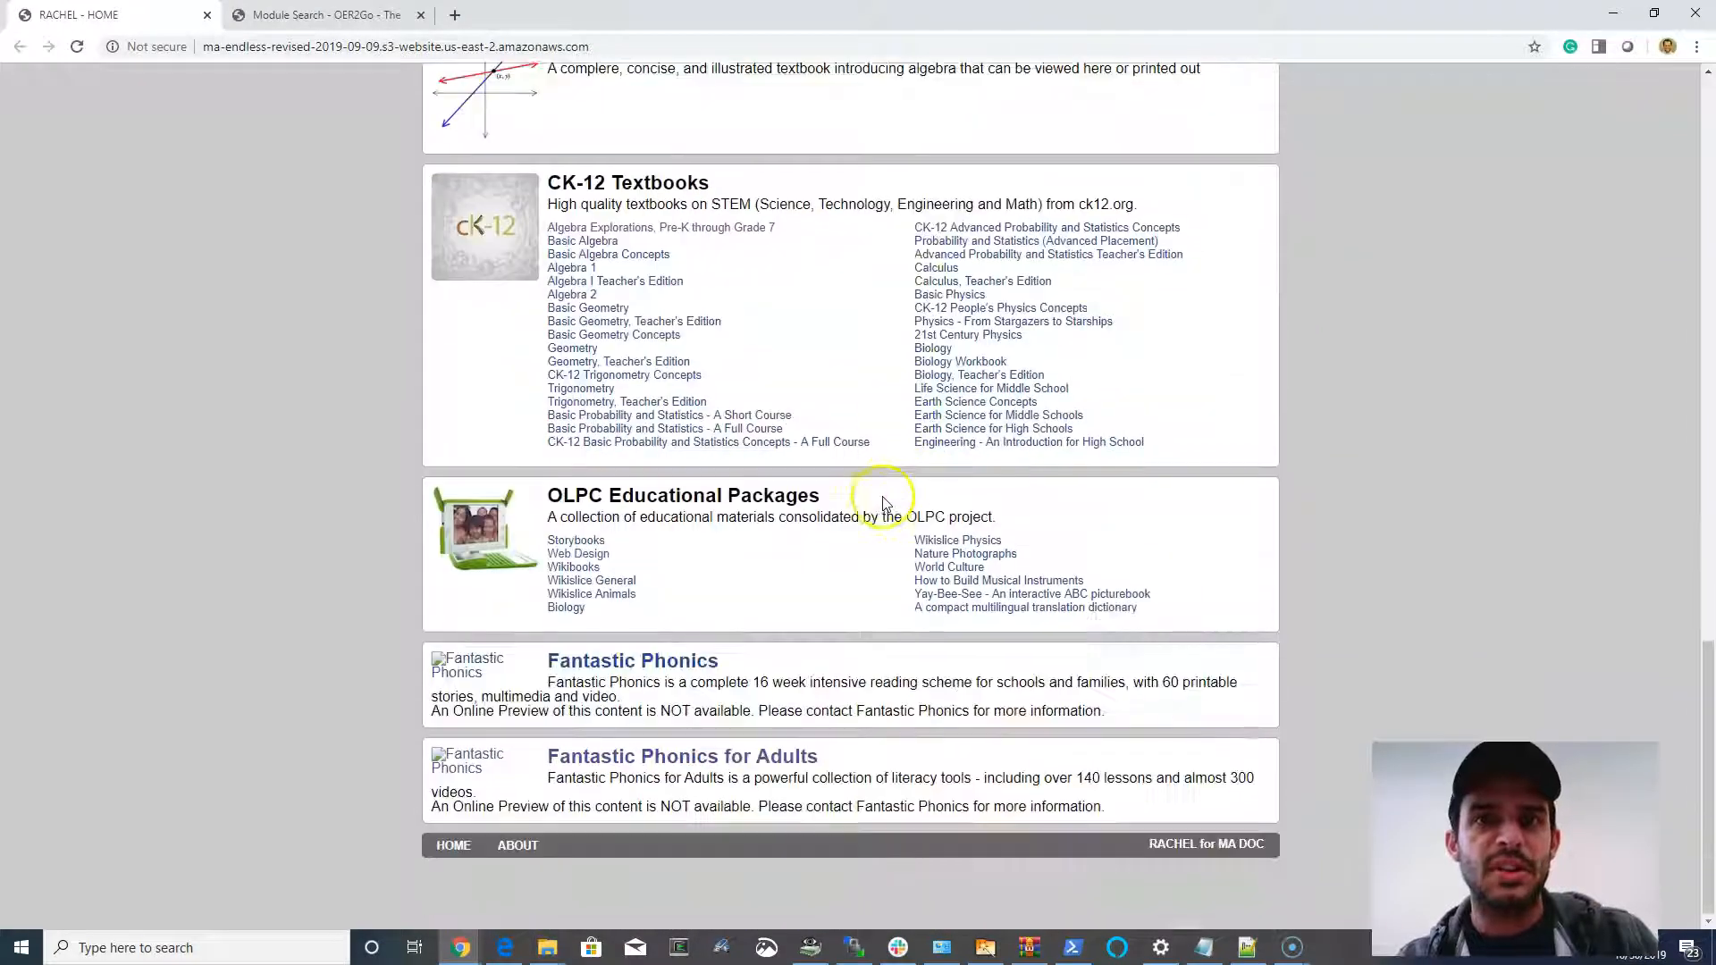
pyautogui.scroll(2, 878, 497)
pyautogui.scroll(5, 879, 496)
pyautogui.scroll(5, 878, 496)
pyautogui.scroll(5, 879, 497)
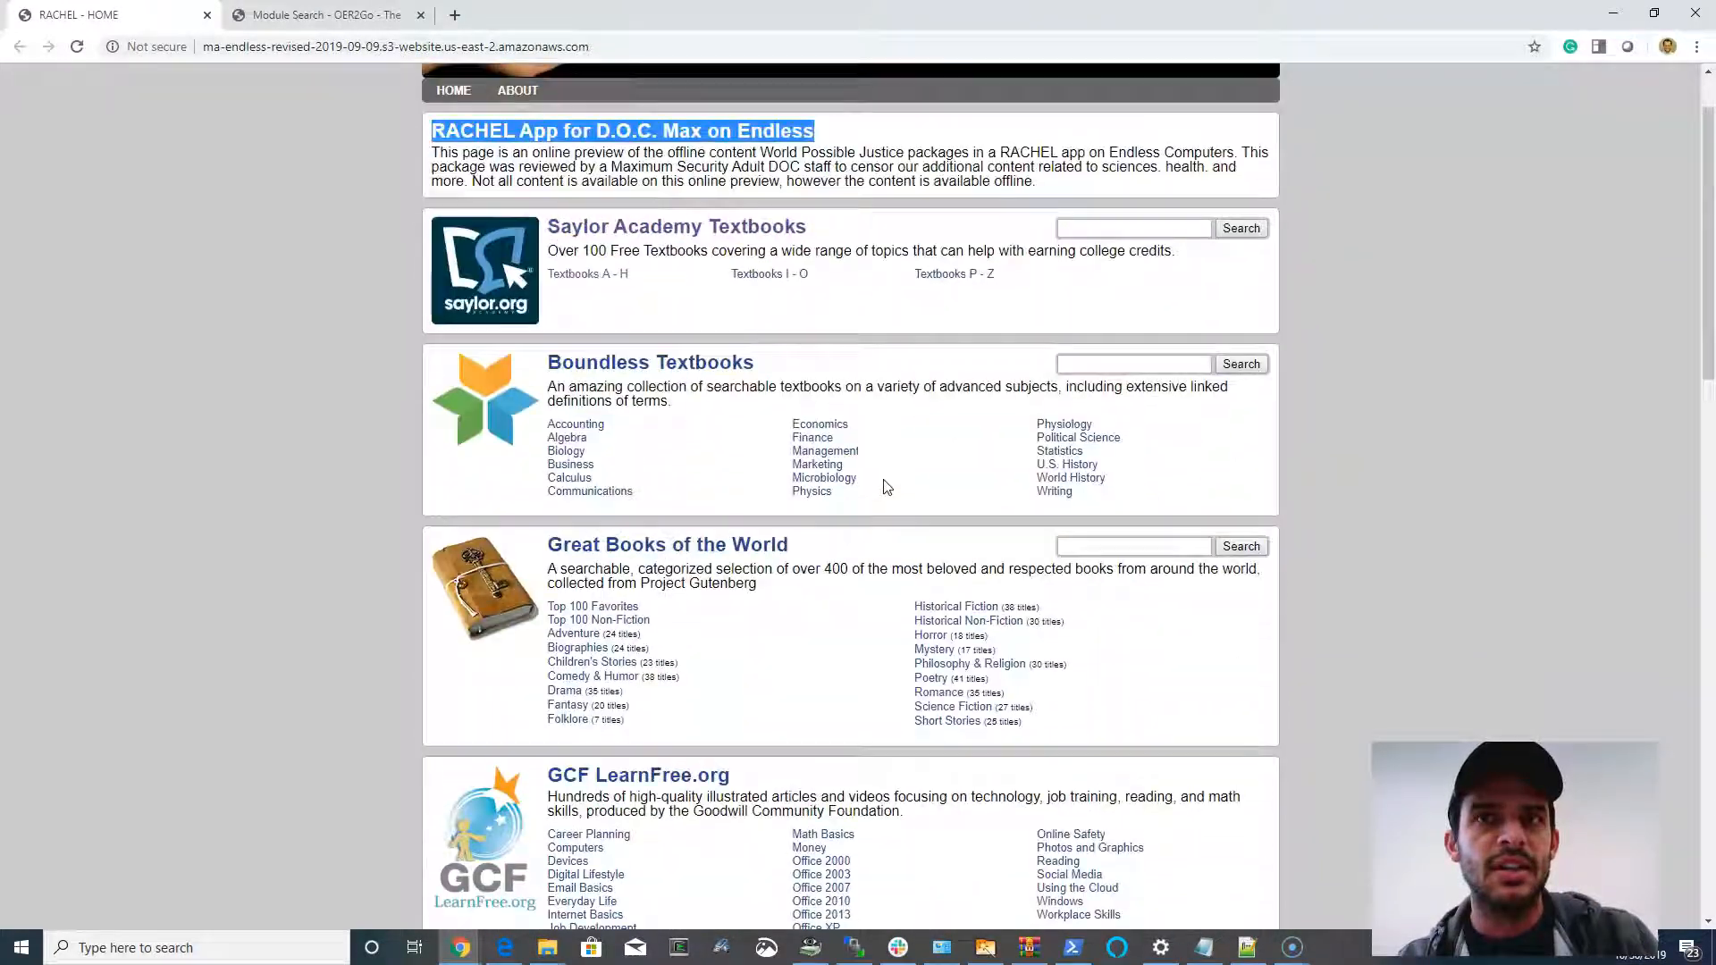
pyautogui.scroll(3, 879, 496)
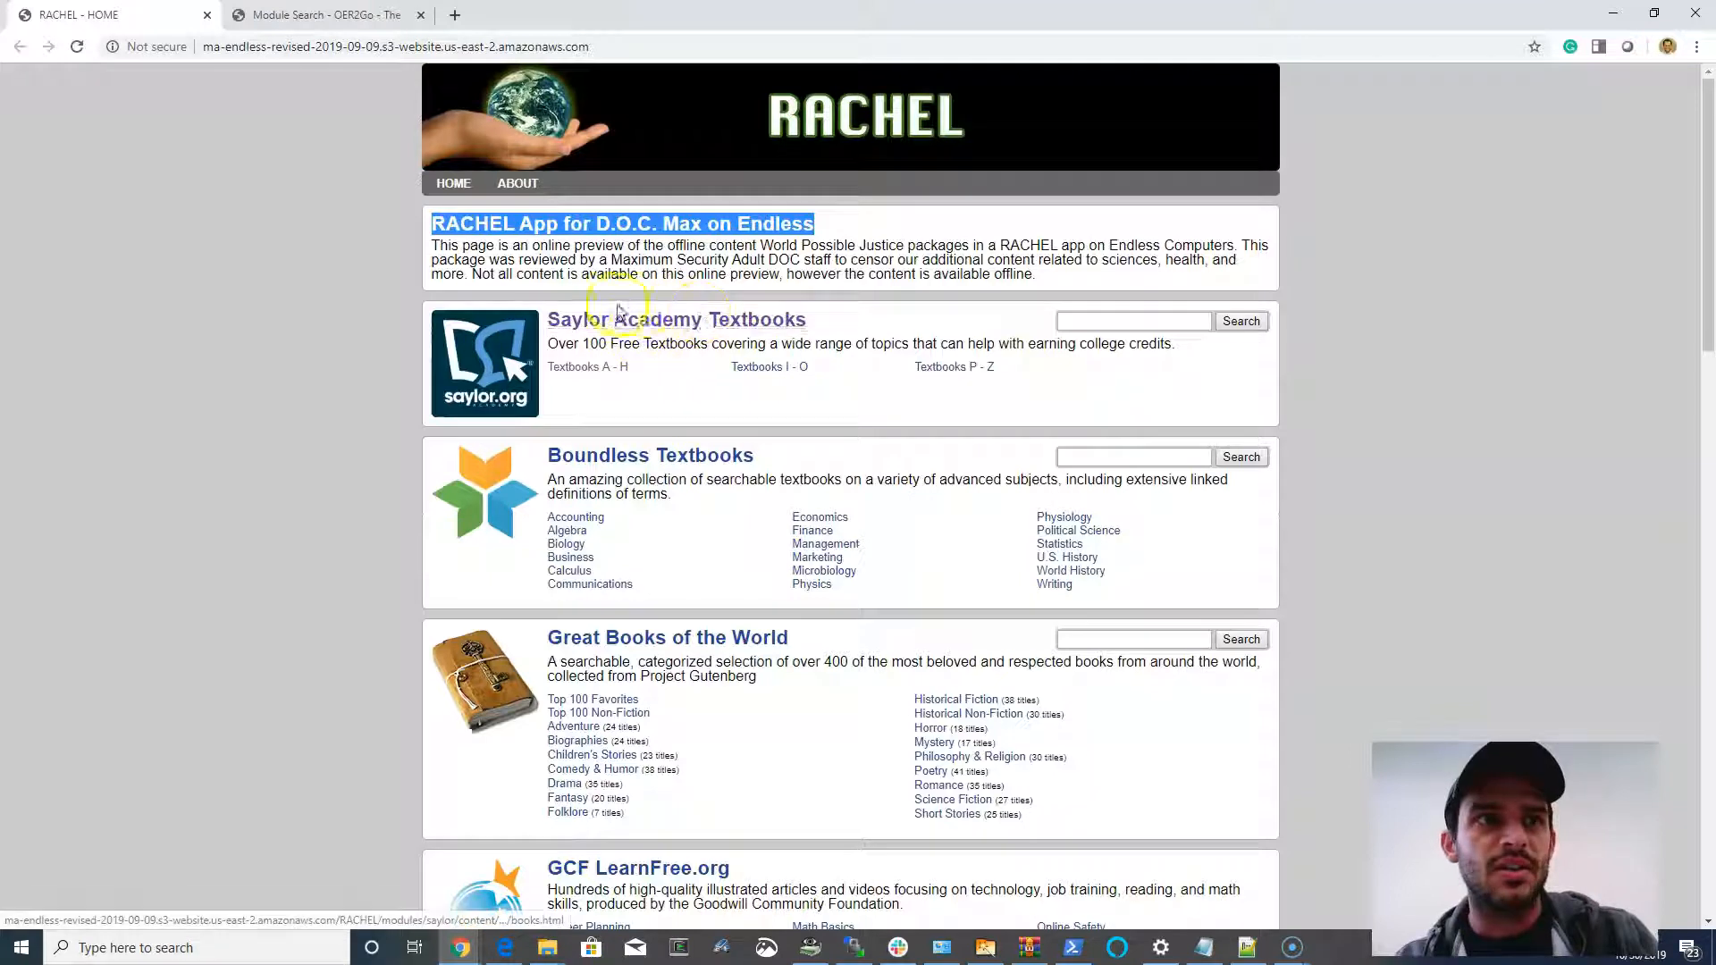
# View the Saylor Academy Textbooks list, then switch back to the RACHEL home tab
pyautogui.click(687, 325)
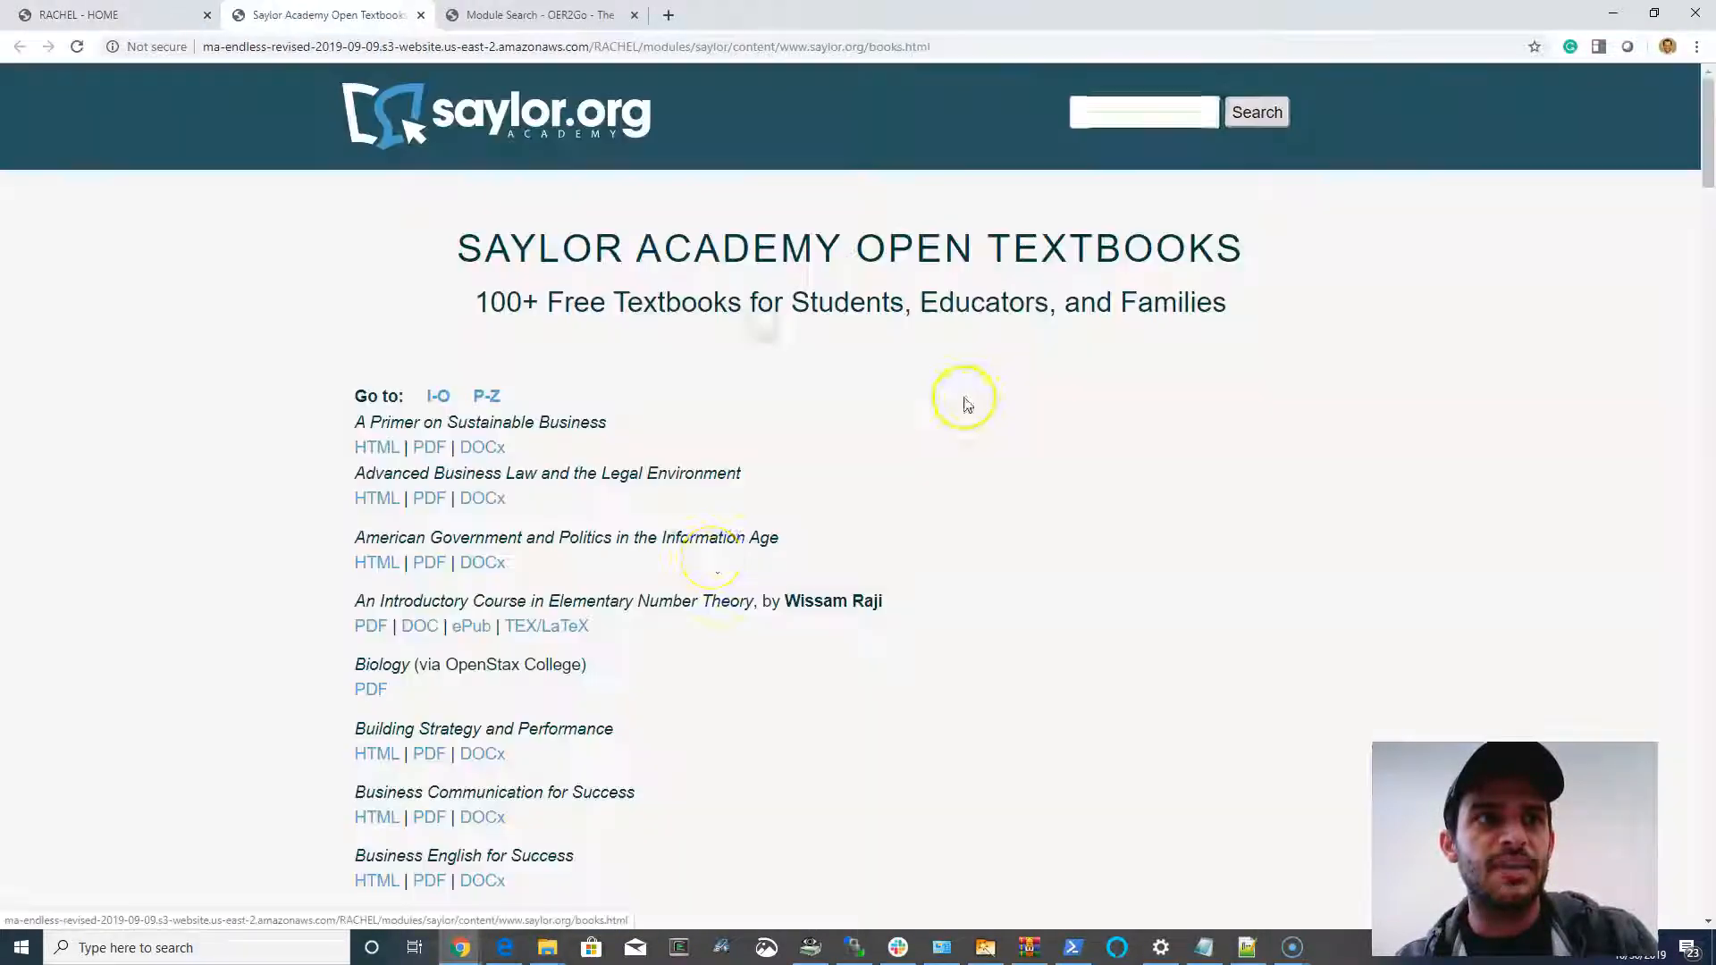
pyautogui.scroll(-4, 975, 493)
pyautogui.scroll(-4, 925, 496)
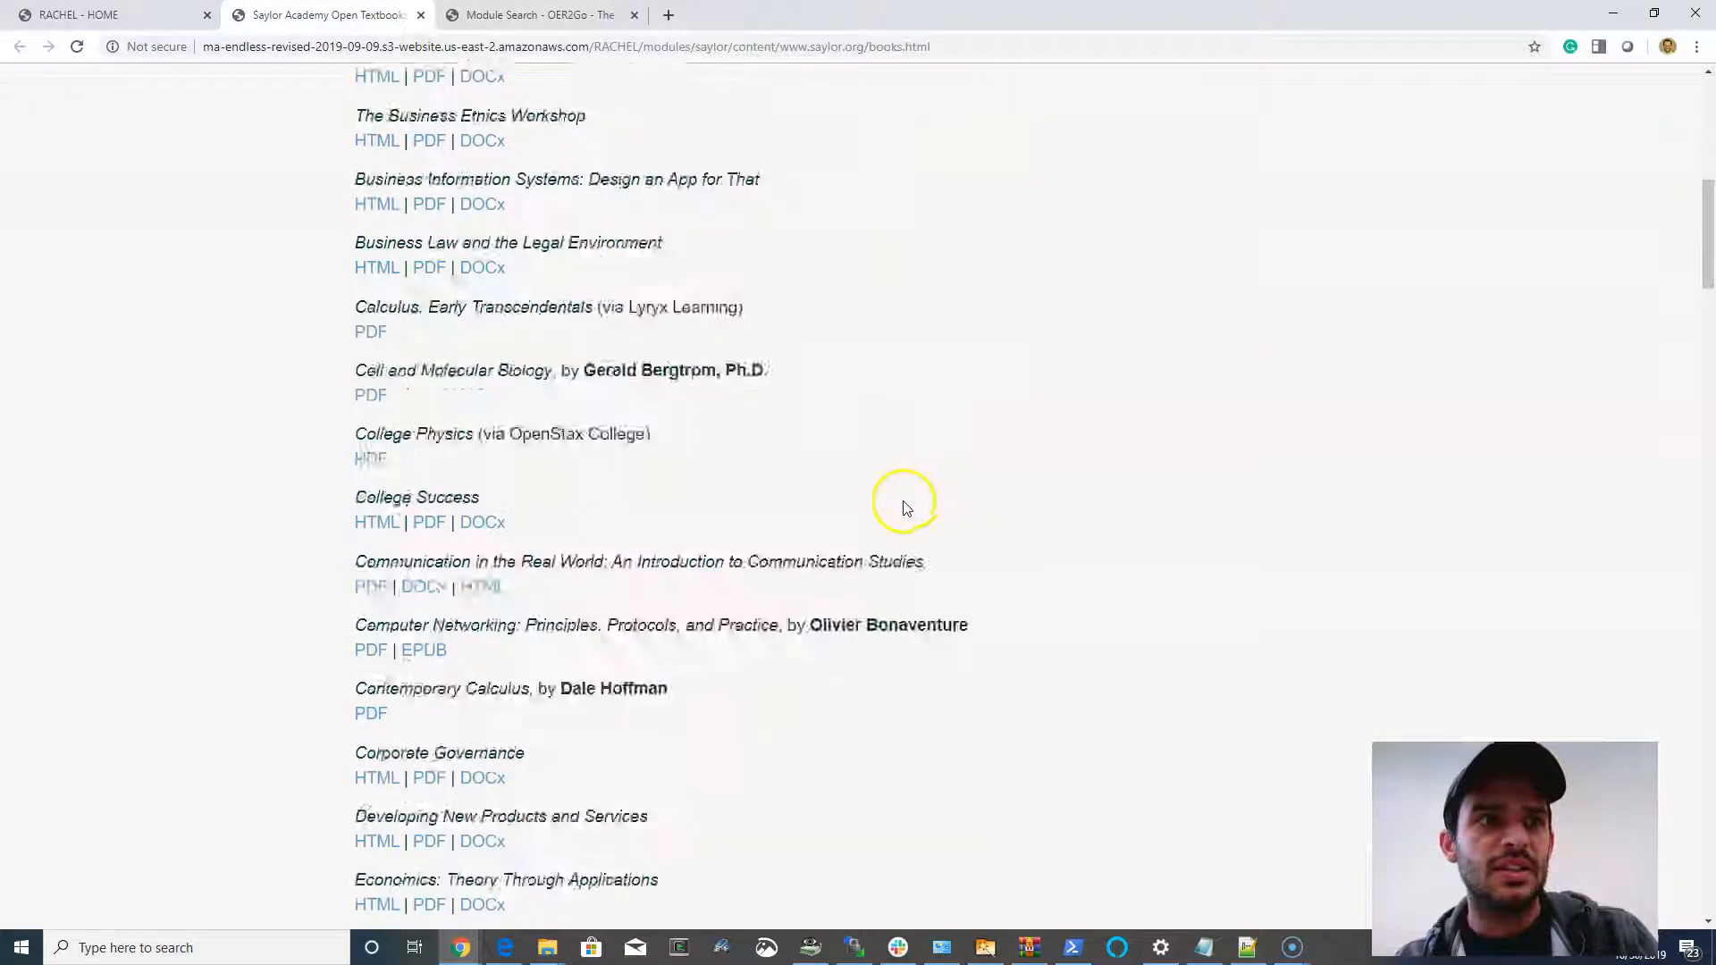
pyautogui.scroll(-4, 872, 524)
pyautogui.scroll(-4, 792, 551)
pyautogui.scroll(-5, 737, 566)
pyautogui.scroll(-5, 731, 550)
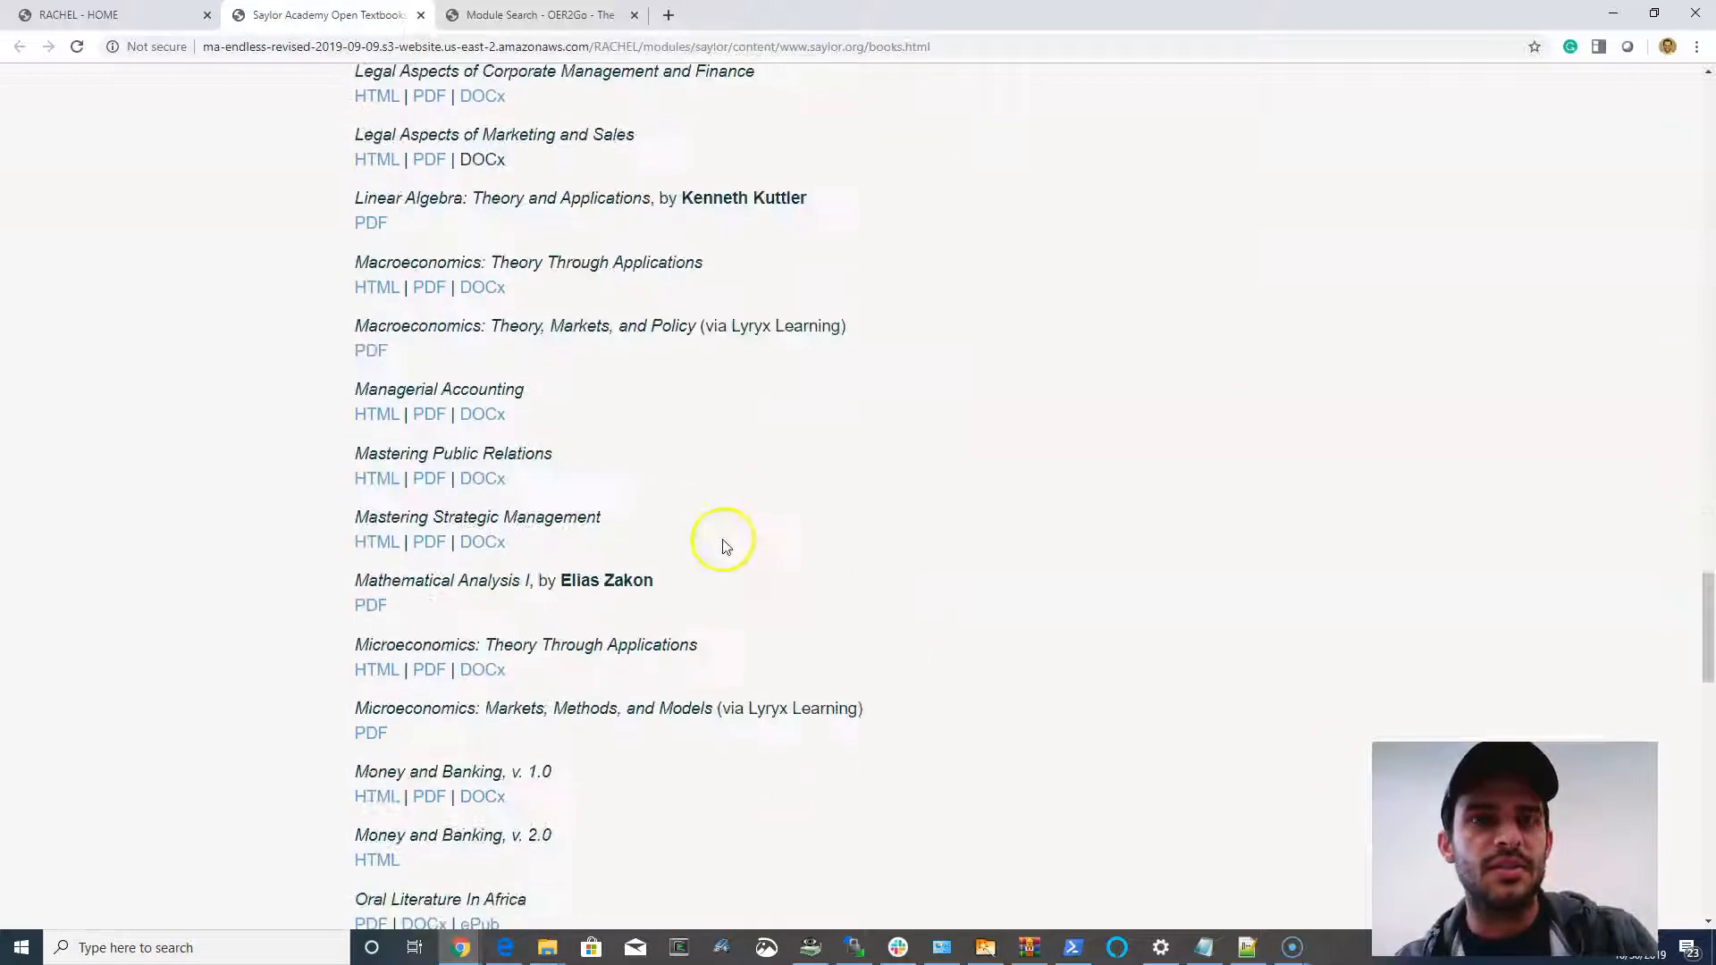
pyautogui.scroll(-4, 724, 536)
pyautogui.scroll(-2, 711, 523)
pyautogui.scroll(-3, 700, 518)
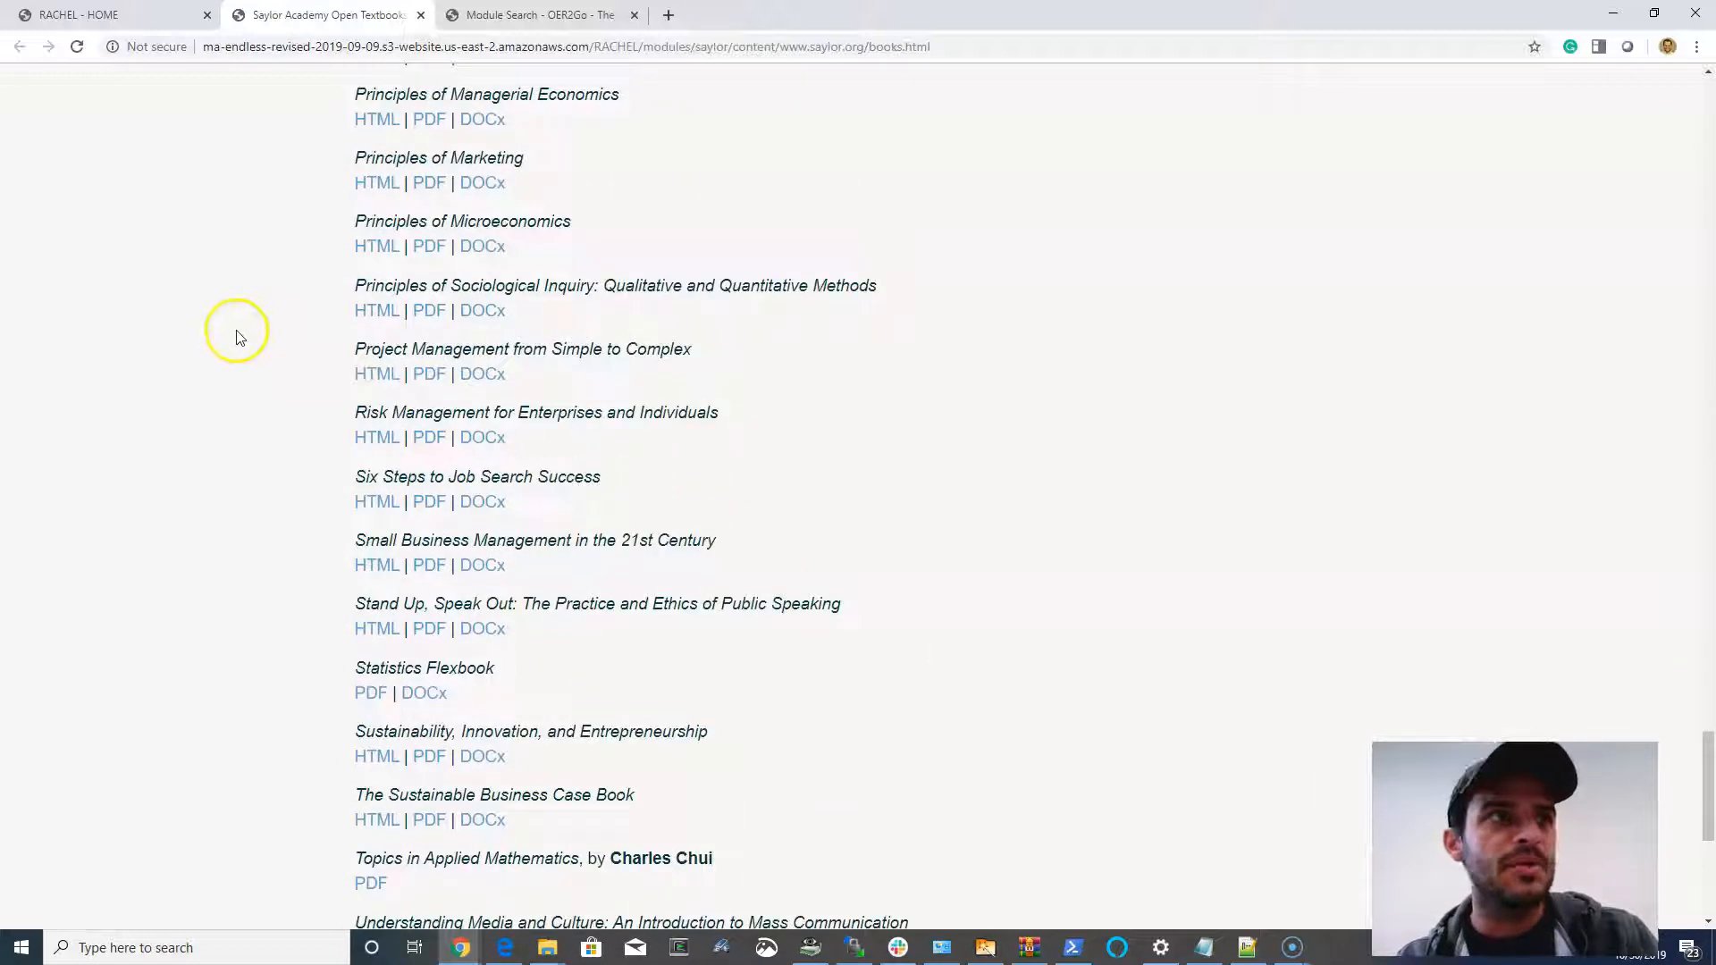
pyautogui.scroll(-5, 237, 336)
pyautogui.scroll(4, 335, 349)
pyautogui.scroll(4, 348, 362)
pyautogui.scroll(5, 402, 382)
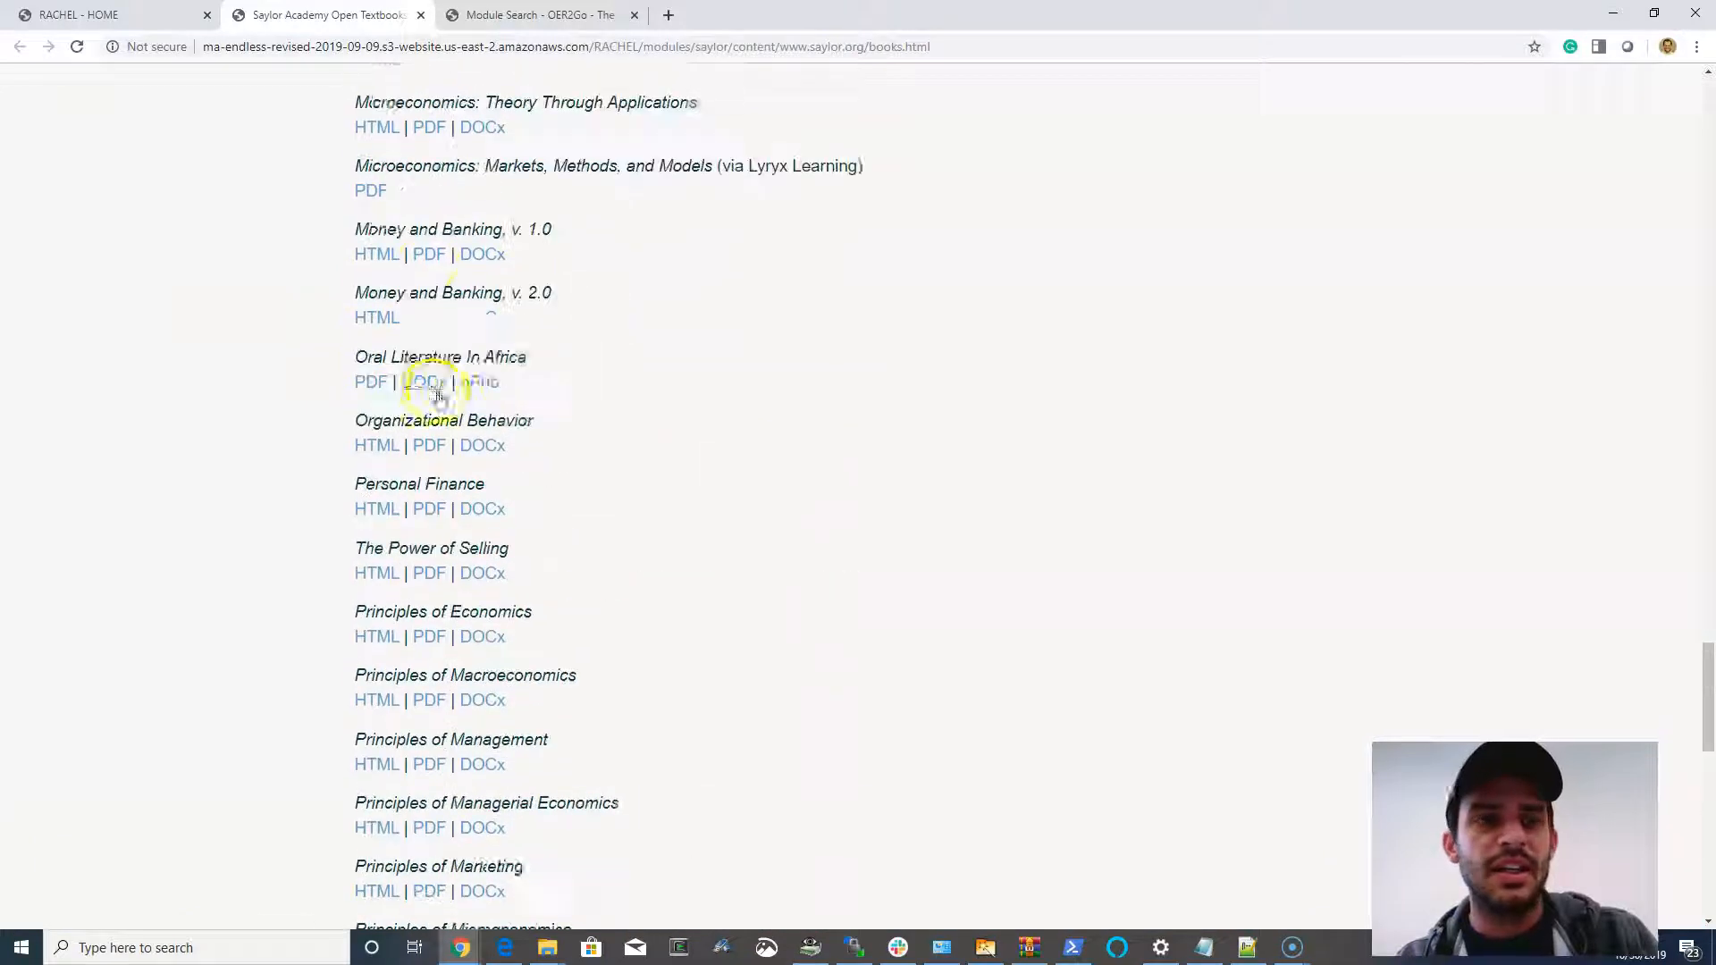
pyautogui.scroll(4, 436, 389)
pyautogui.scroll(5, 457, 403)
pyautogui.scroll(5, 476, 416)
pyautogui.scroll(4, 490, 426)
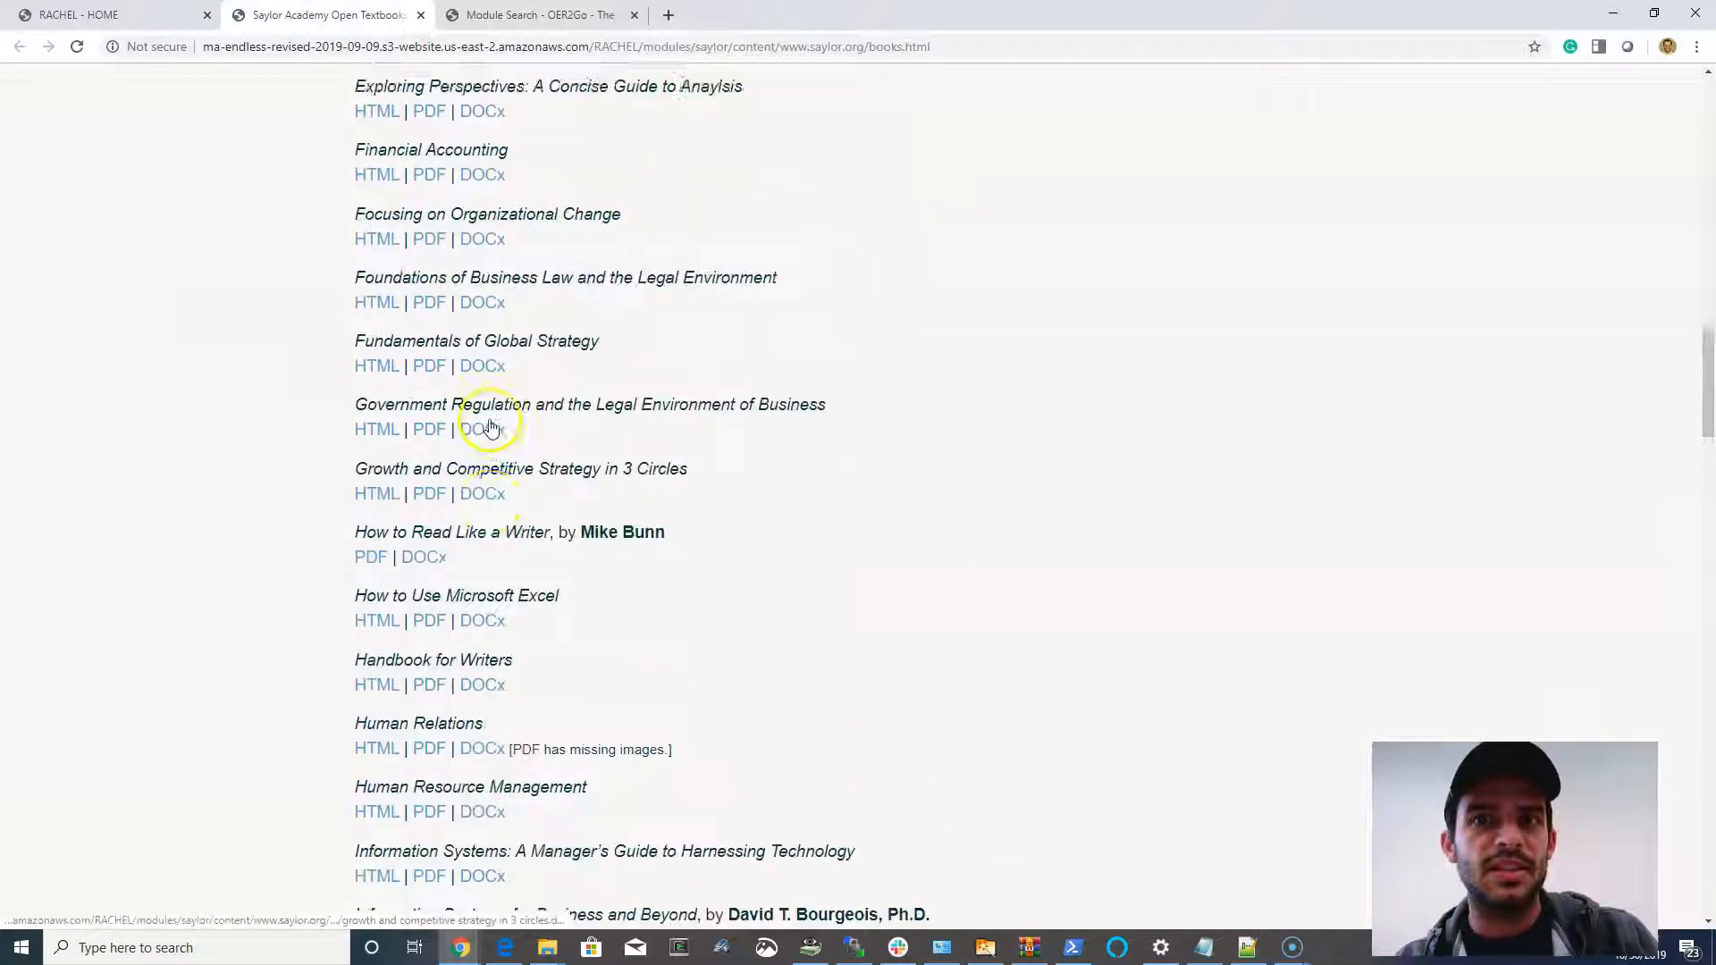
pyautogui.scroll(5, 489, 427)
pyautogui.scroll(5, 486, 419)
pyautogui.scroll(5, 480, 413)
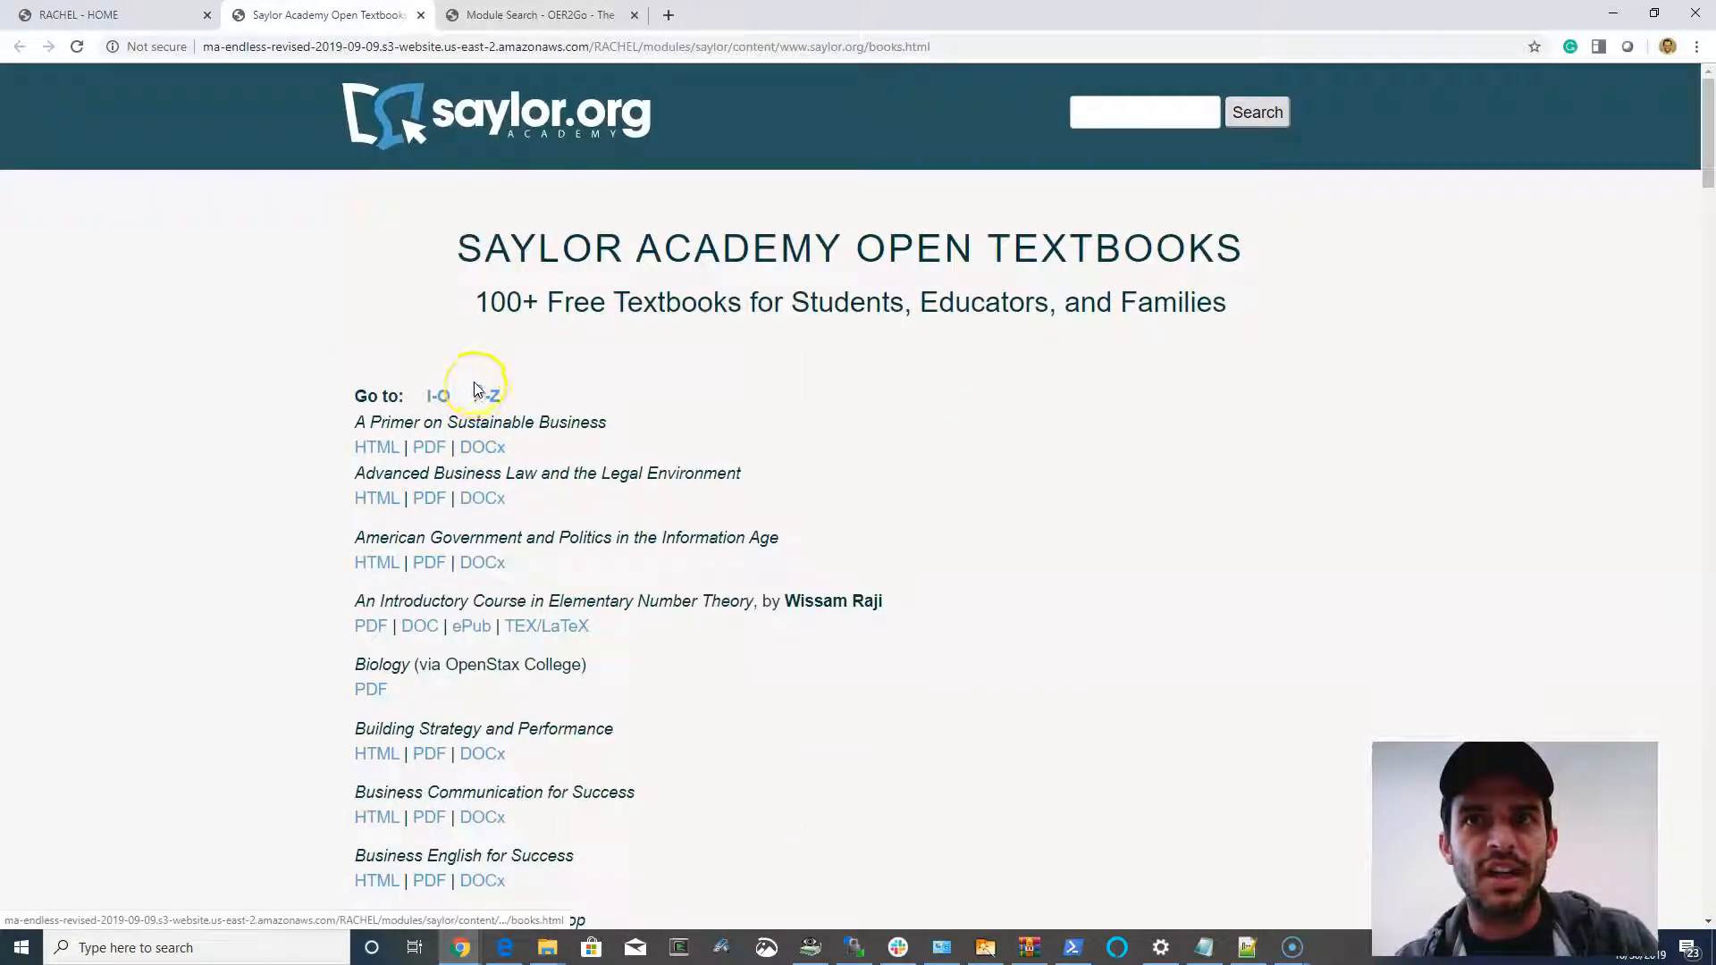
pyautogui.click(142, 17)
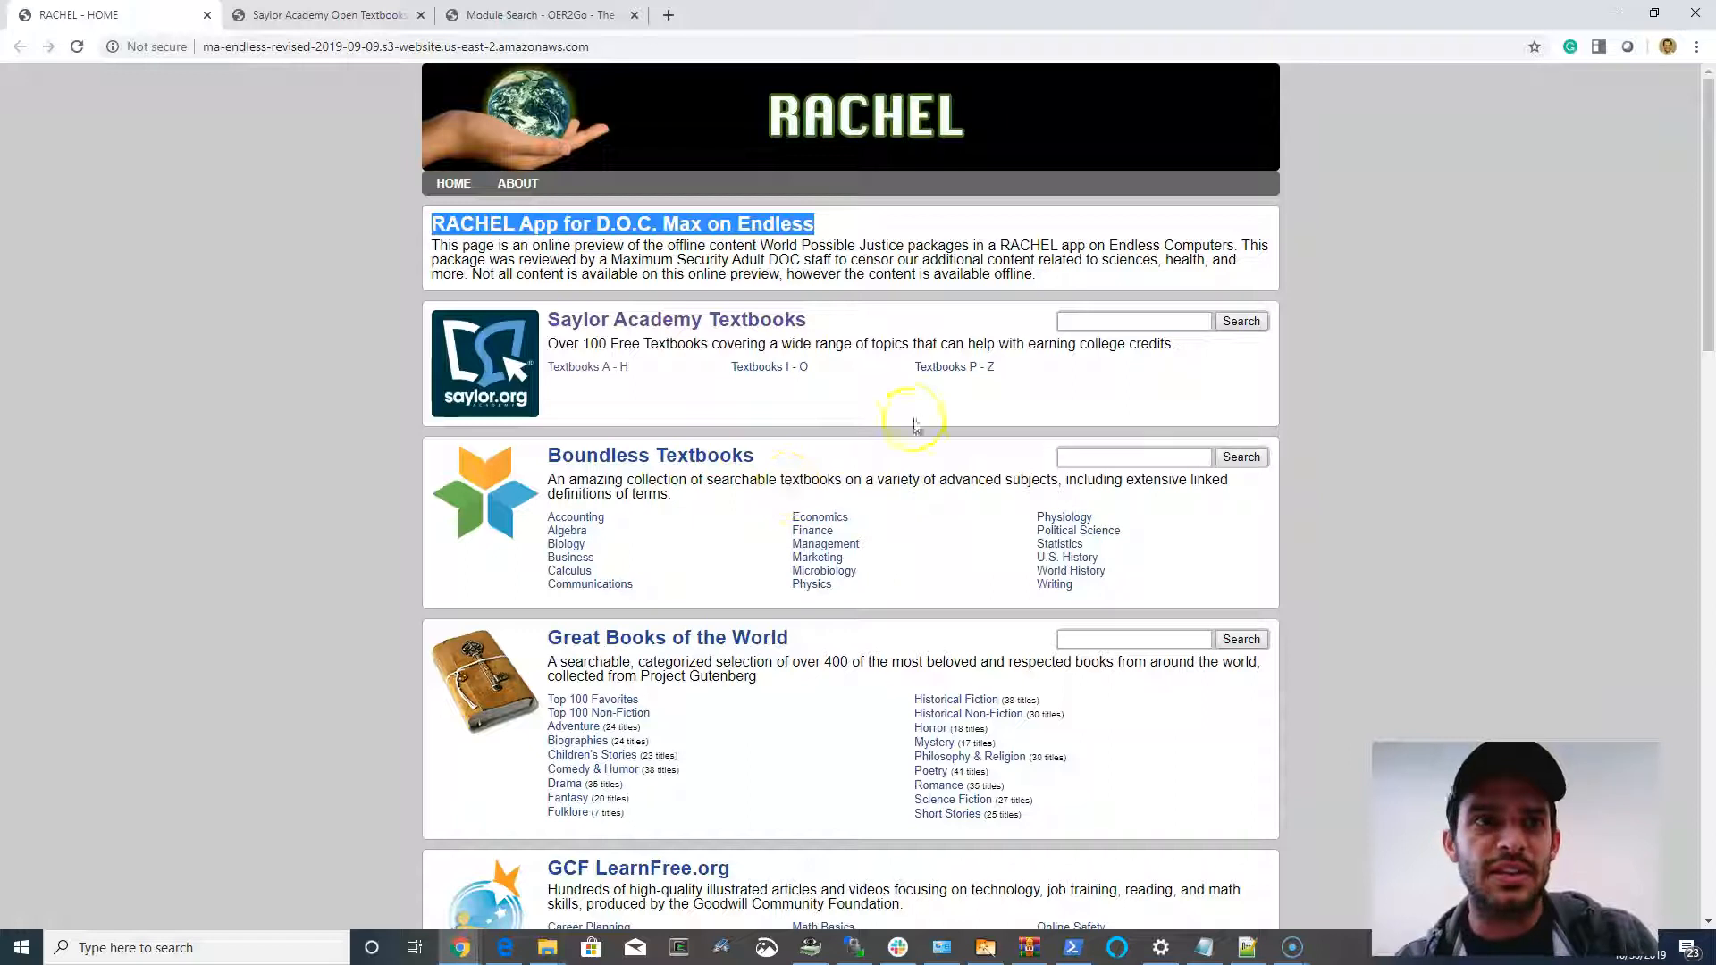
# View Boundless Textbooks, return home, and open Great Books of the World in a new tab
pyautogui.click(650, 456)
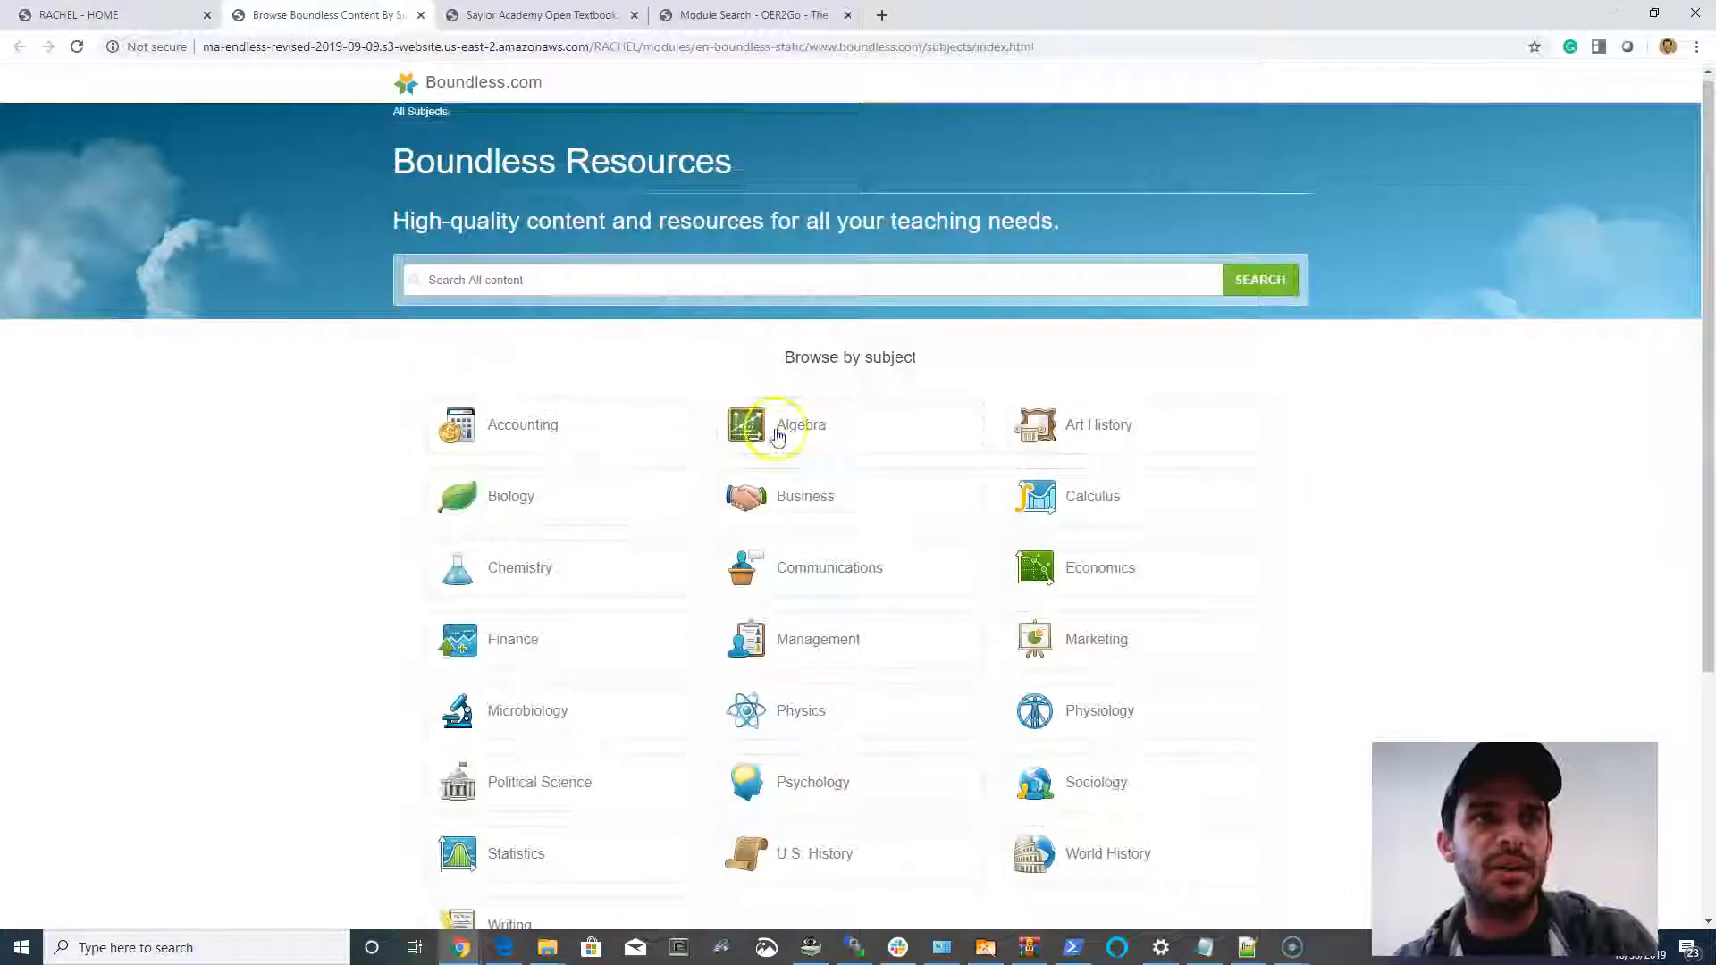
pyautogui.scroll(-5, 782, 448)
pyautogui.scroll(2, 782, 450)
pyautogui.scroll(5, 536, 362)
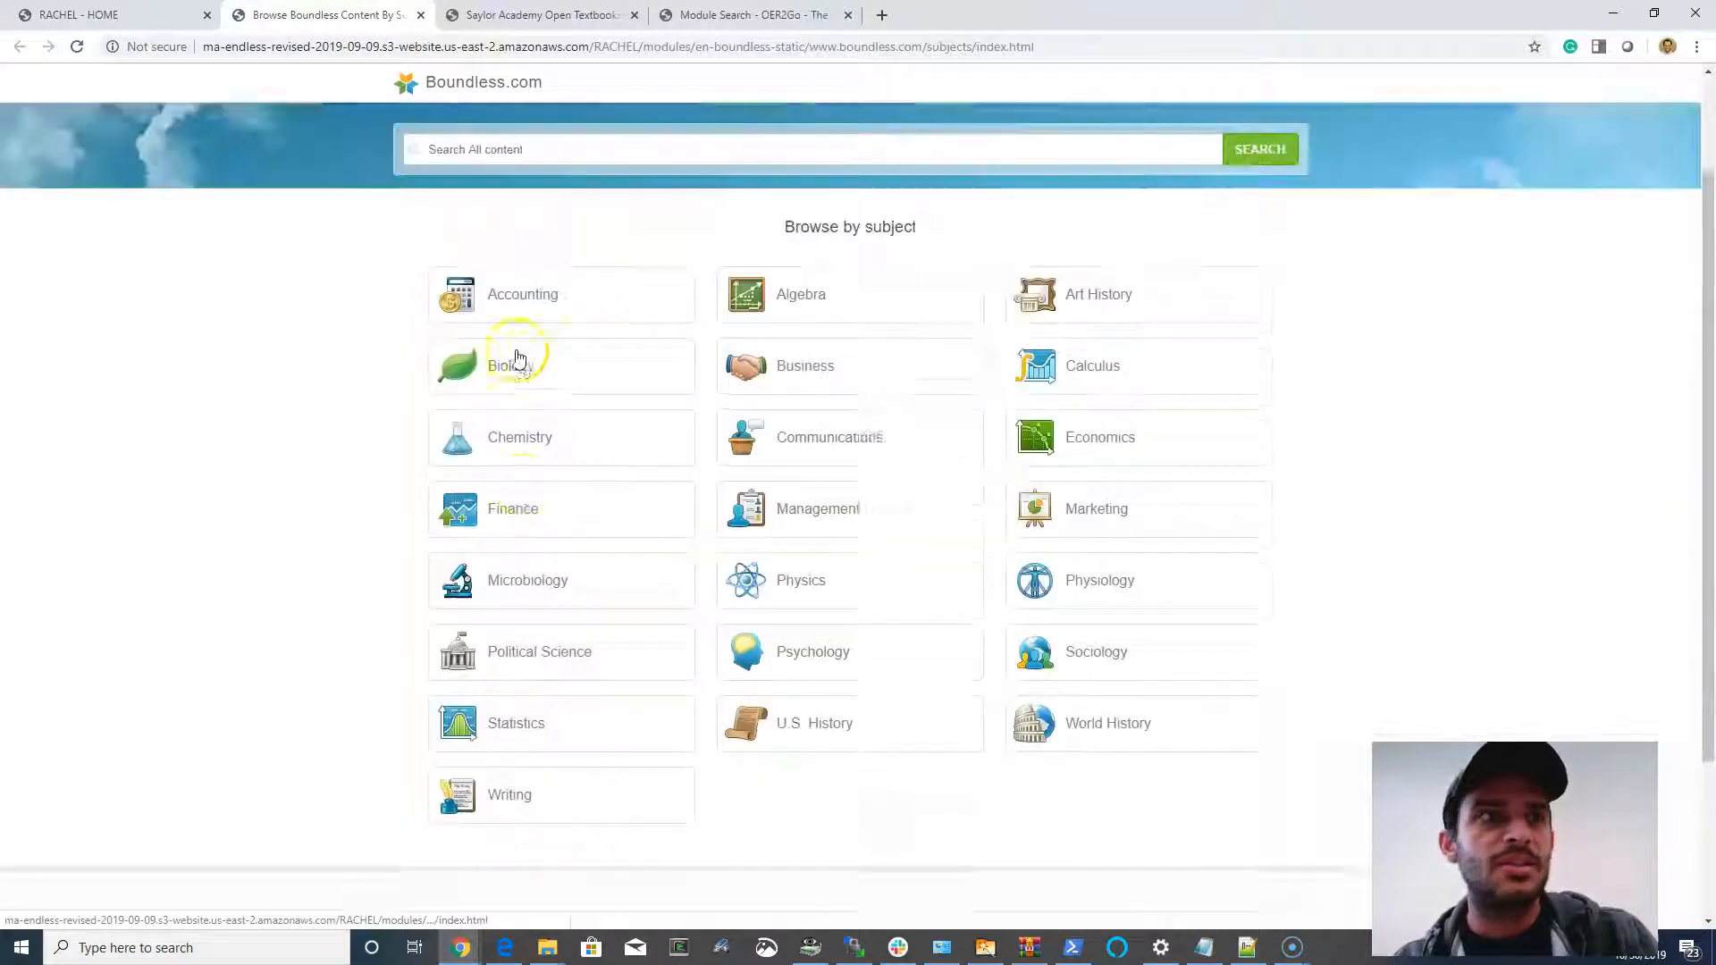
pyautogui.click(108, 14)
pyautogui.scroll(-3, 610, 357)
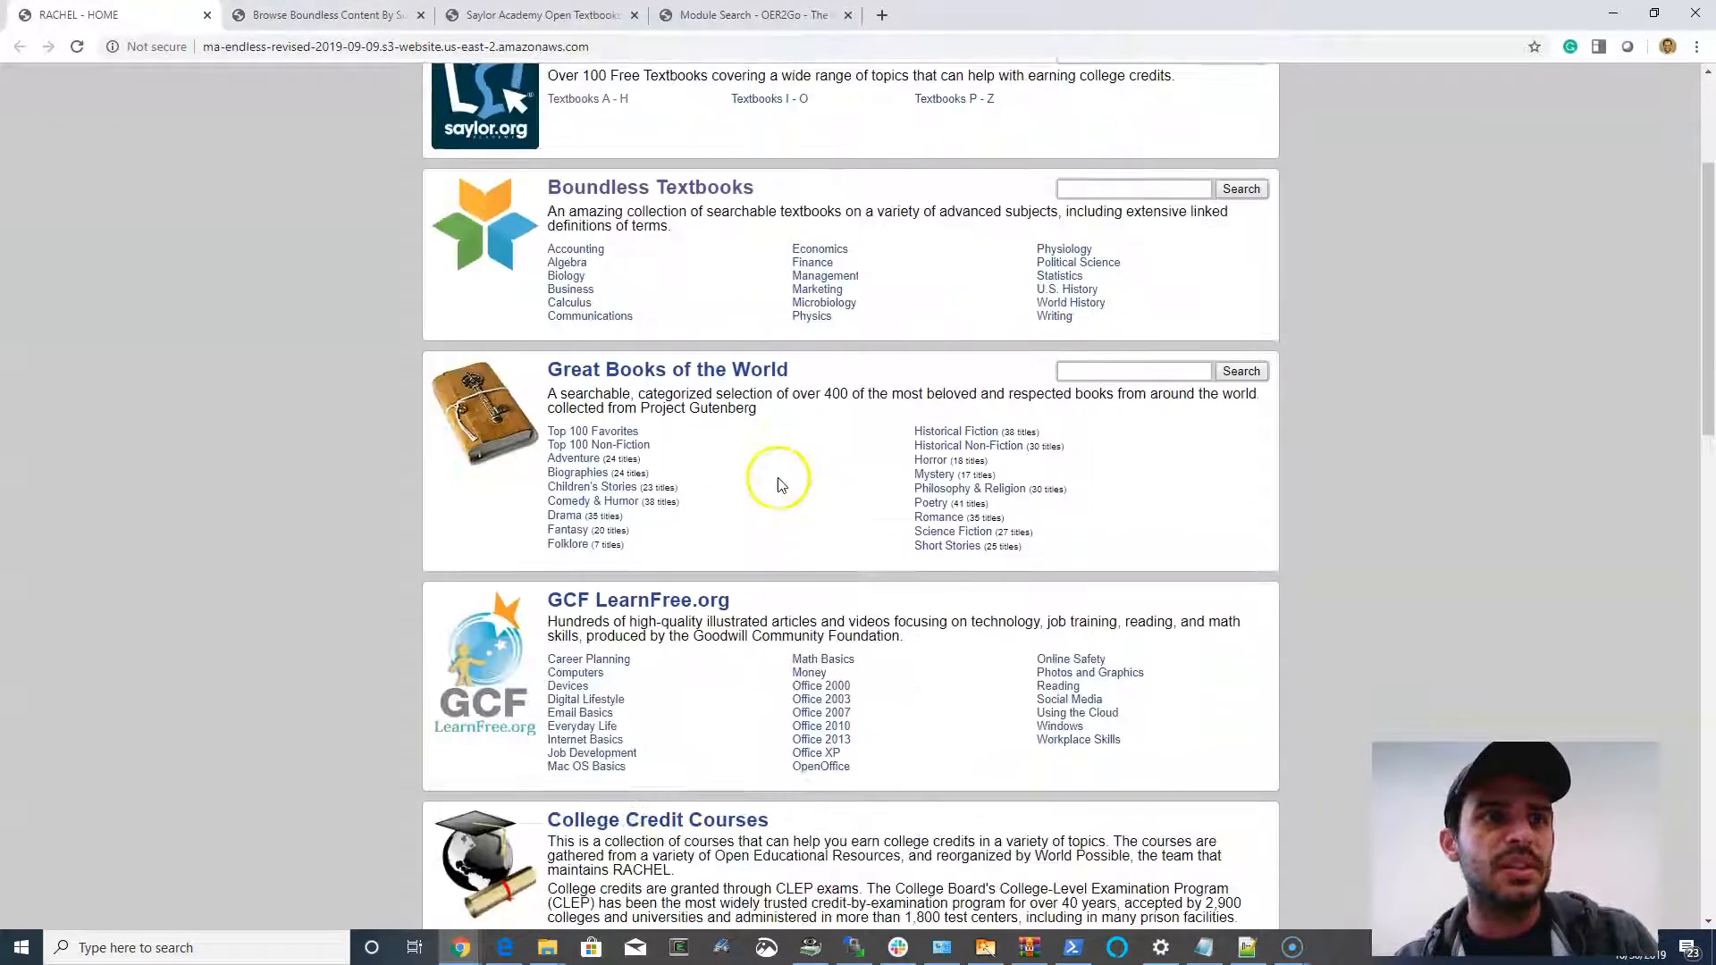
pyautogui.middleClick(697, 369)
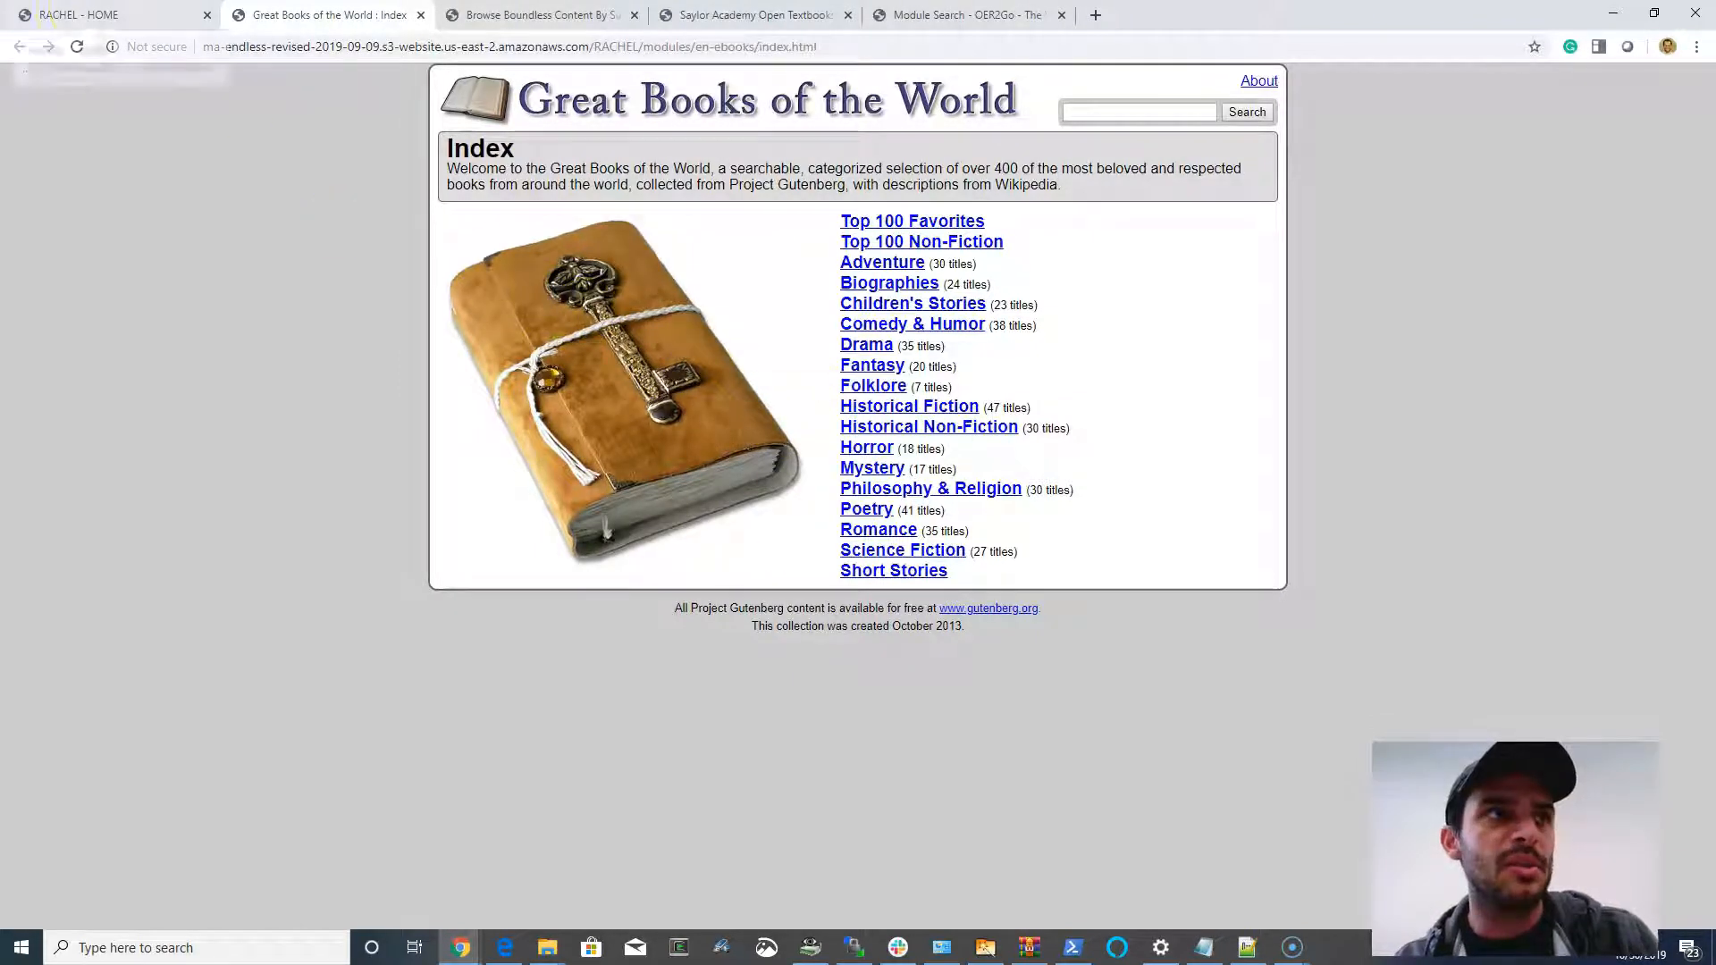
# Switch from the Great Books index back to the RACHEL home tab
pyautogui.click(77, 15)
pyautogui.scroll(-2, 540, 380)
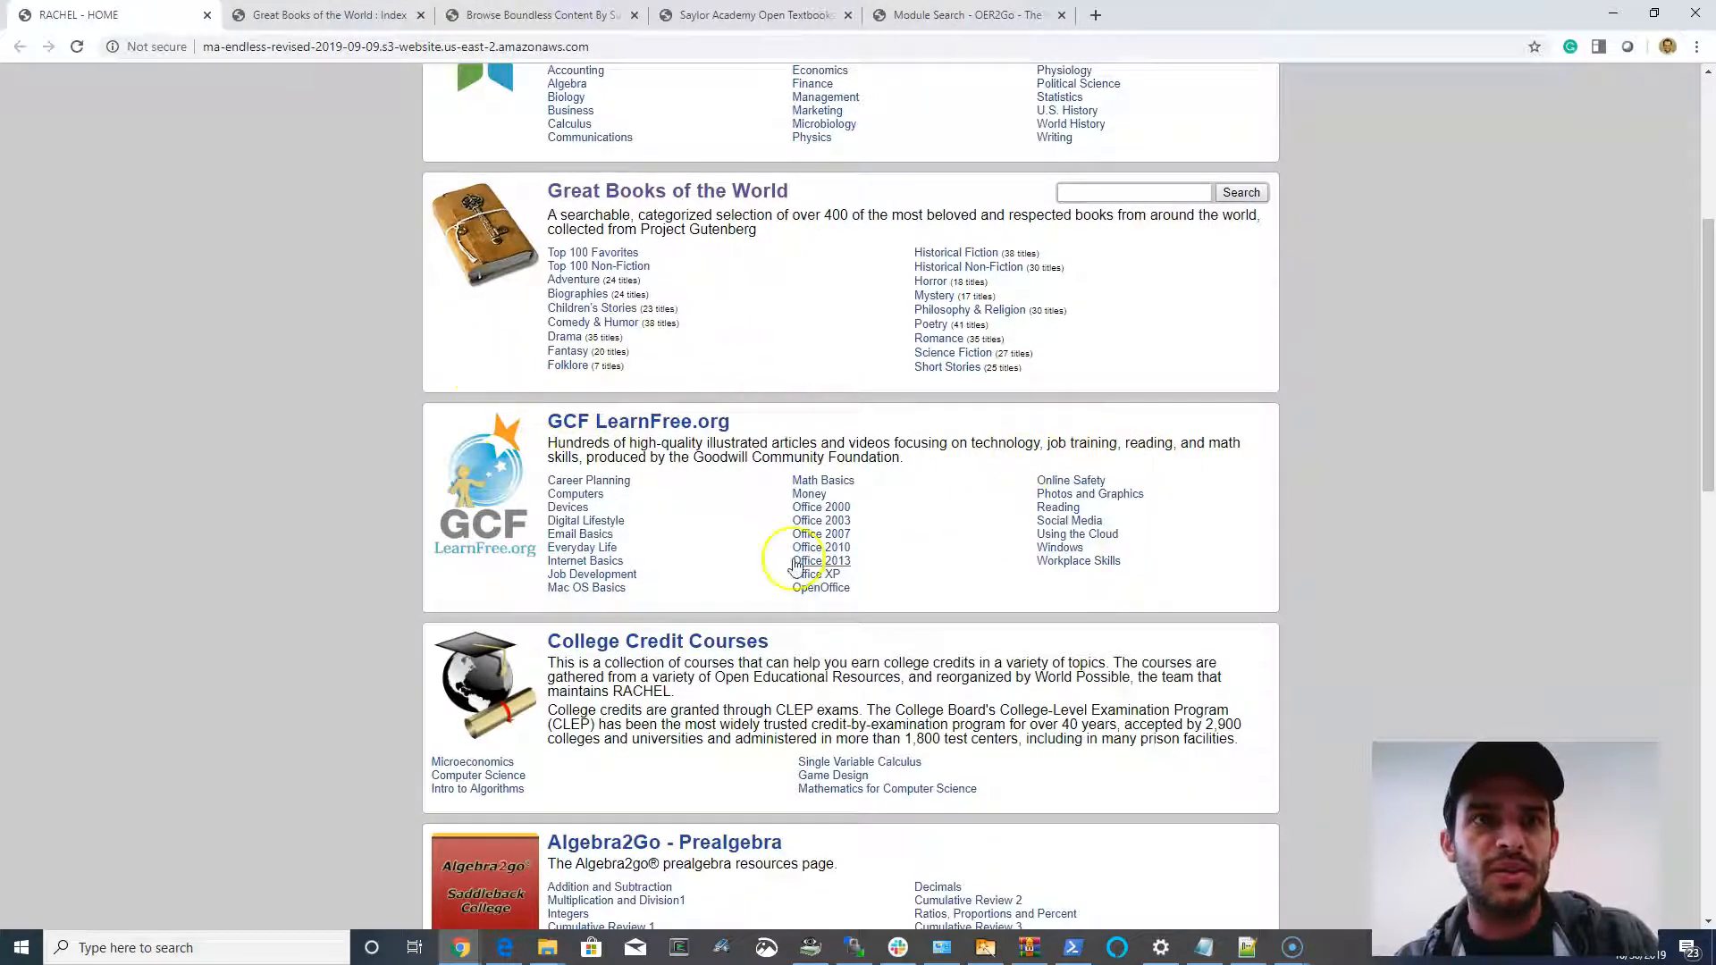
# View the GCF LearnFree.org tutorials, then switch back to the RACHEL home tab
pyautogui.click(619, 422)
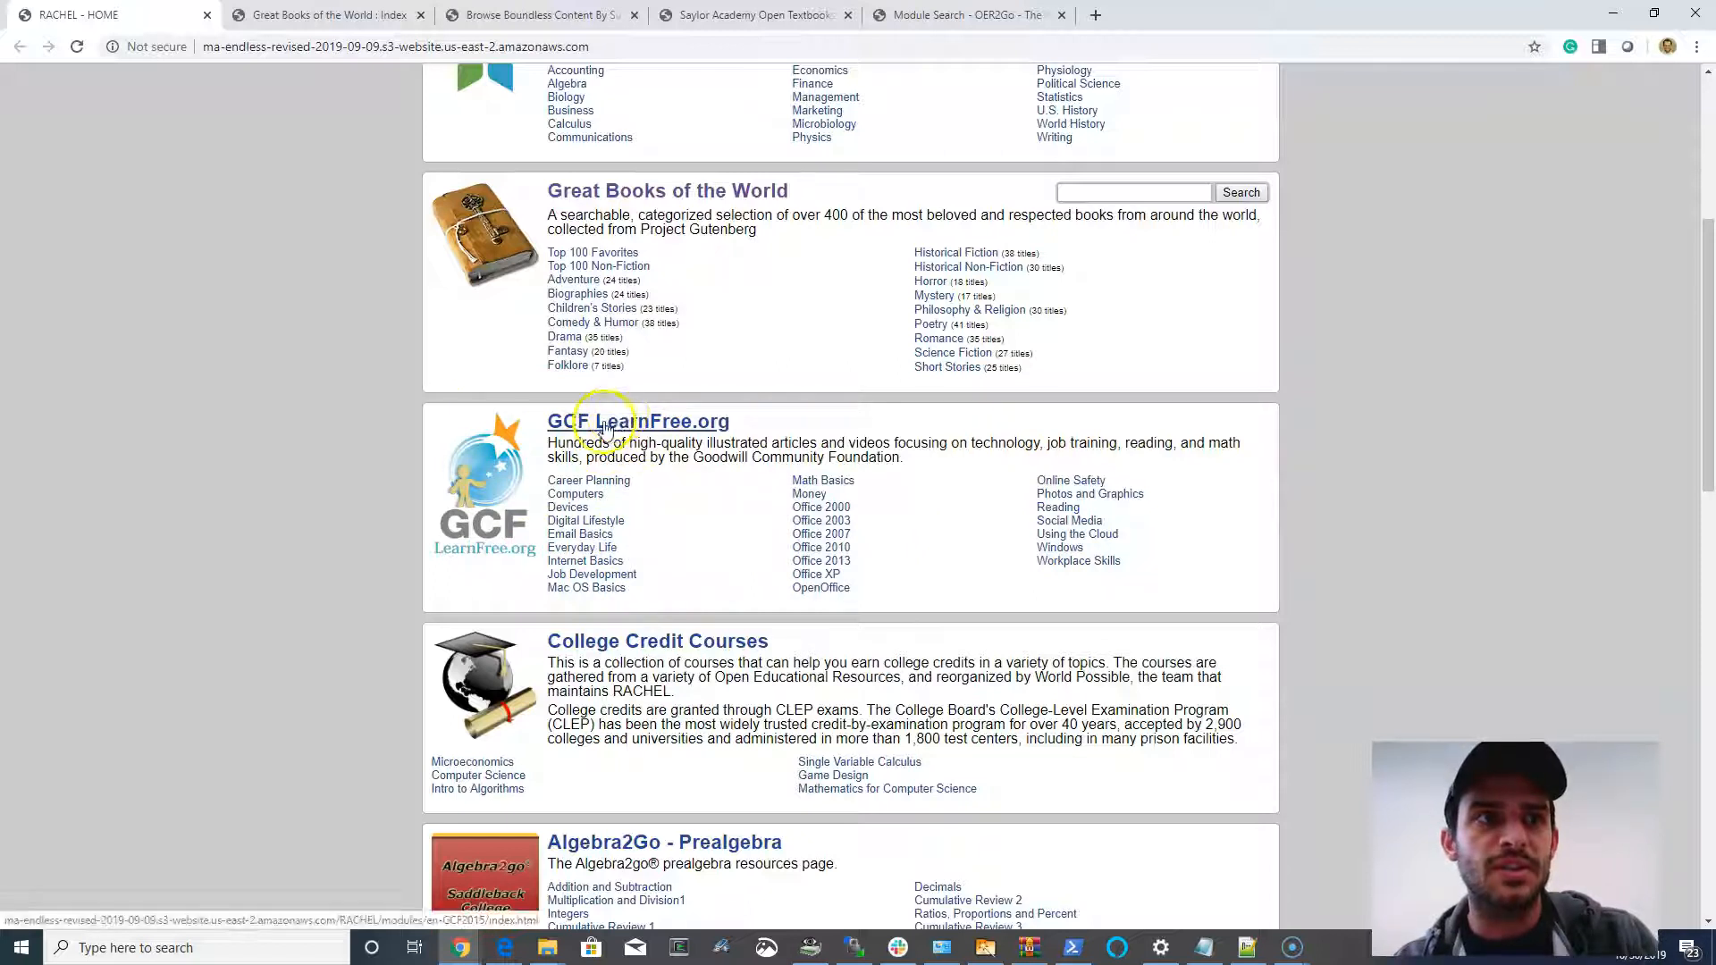
pyautogui.scroll(-2, 817, 542)
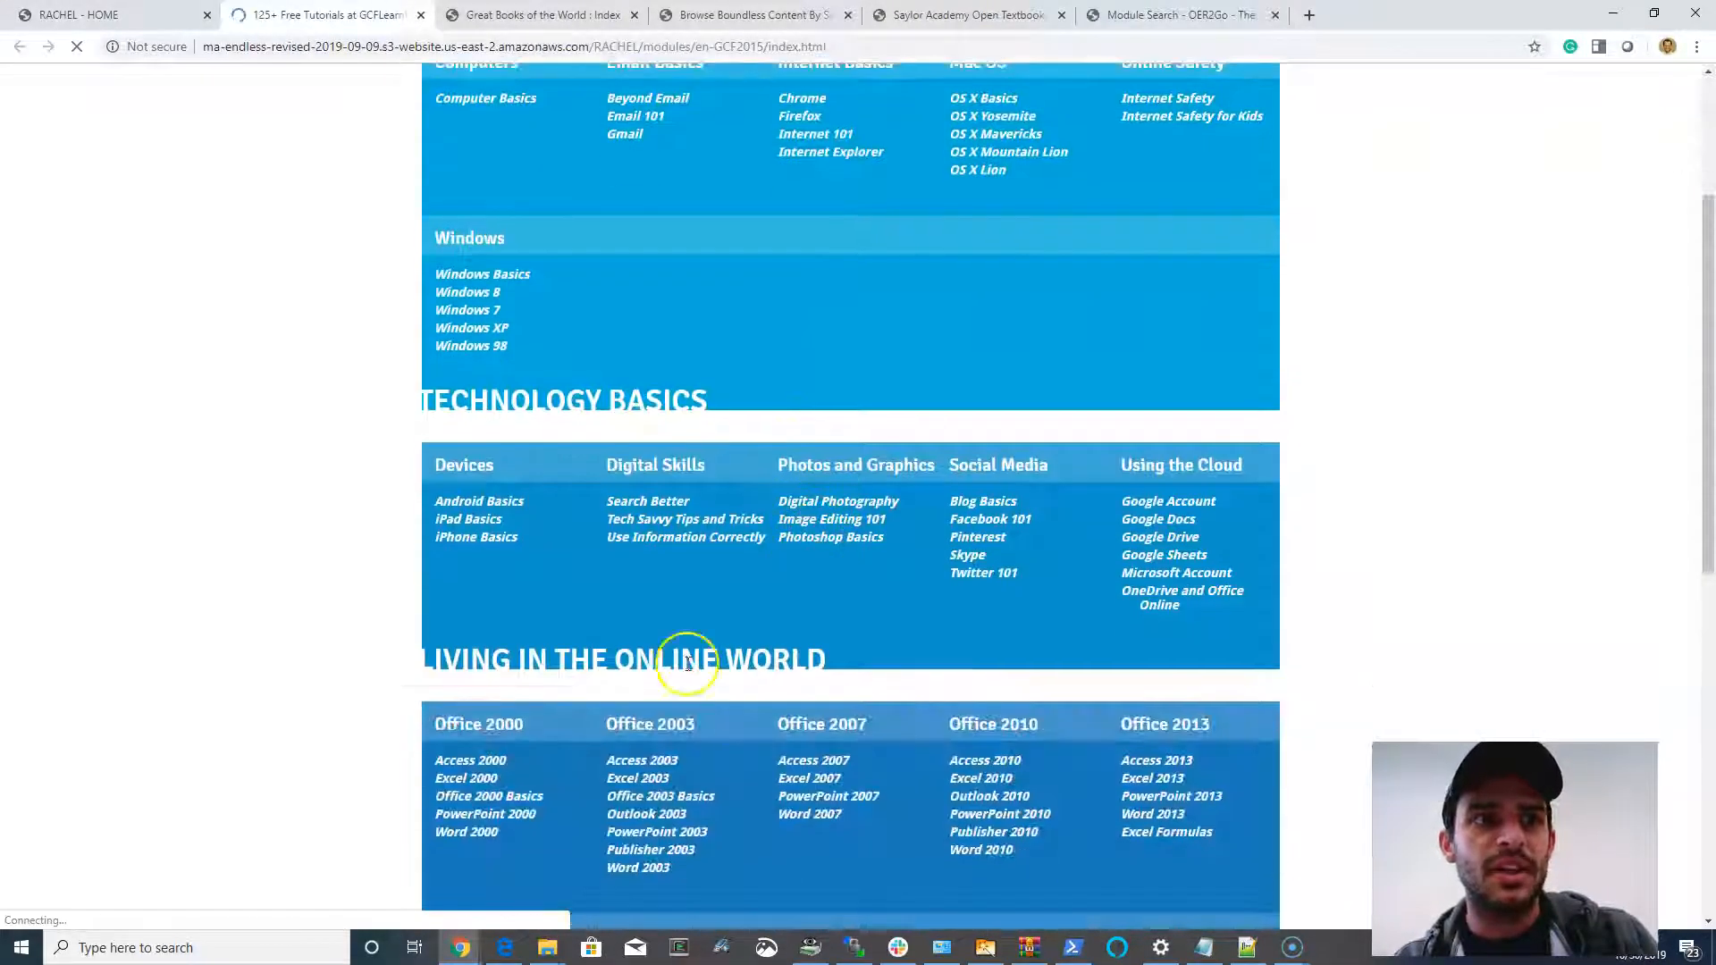
pyautogui.scroll(-3, 885, 570)
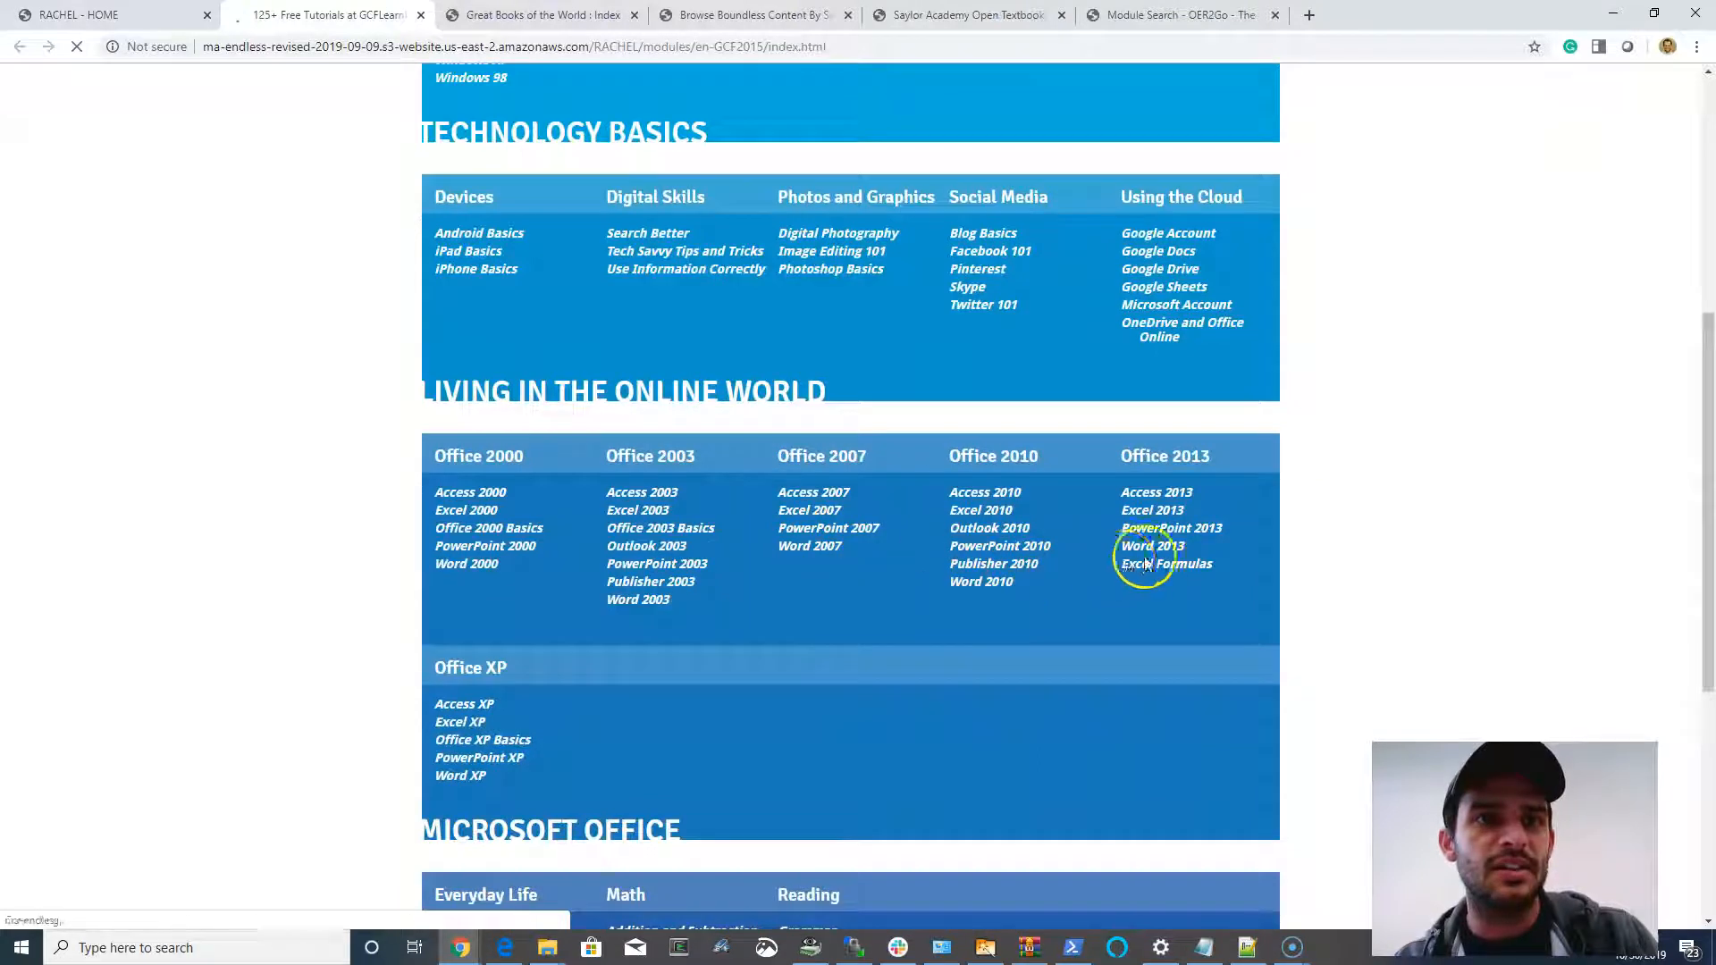
pyautogui.scroll(-2, 865, 541)
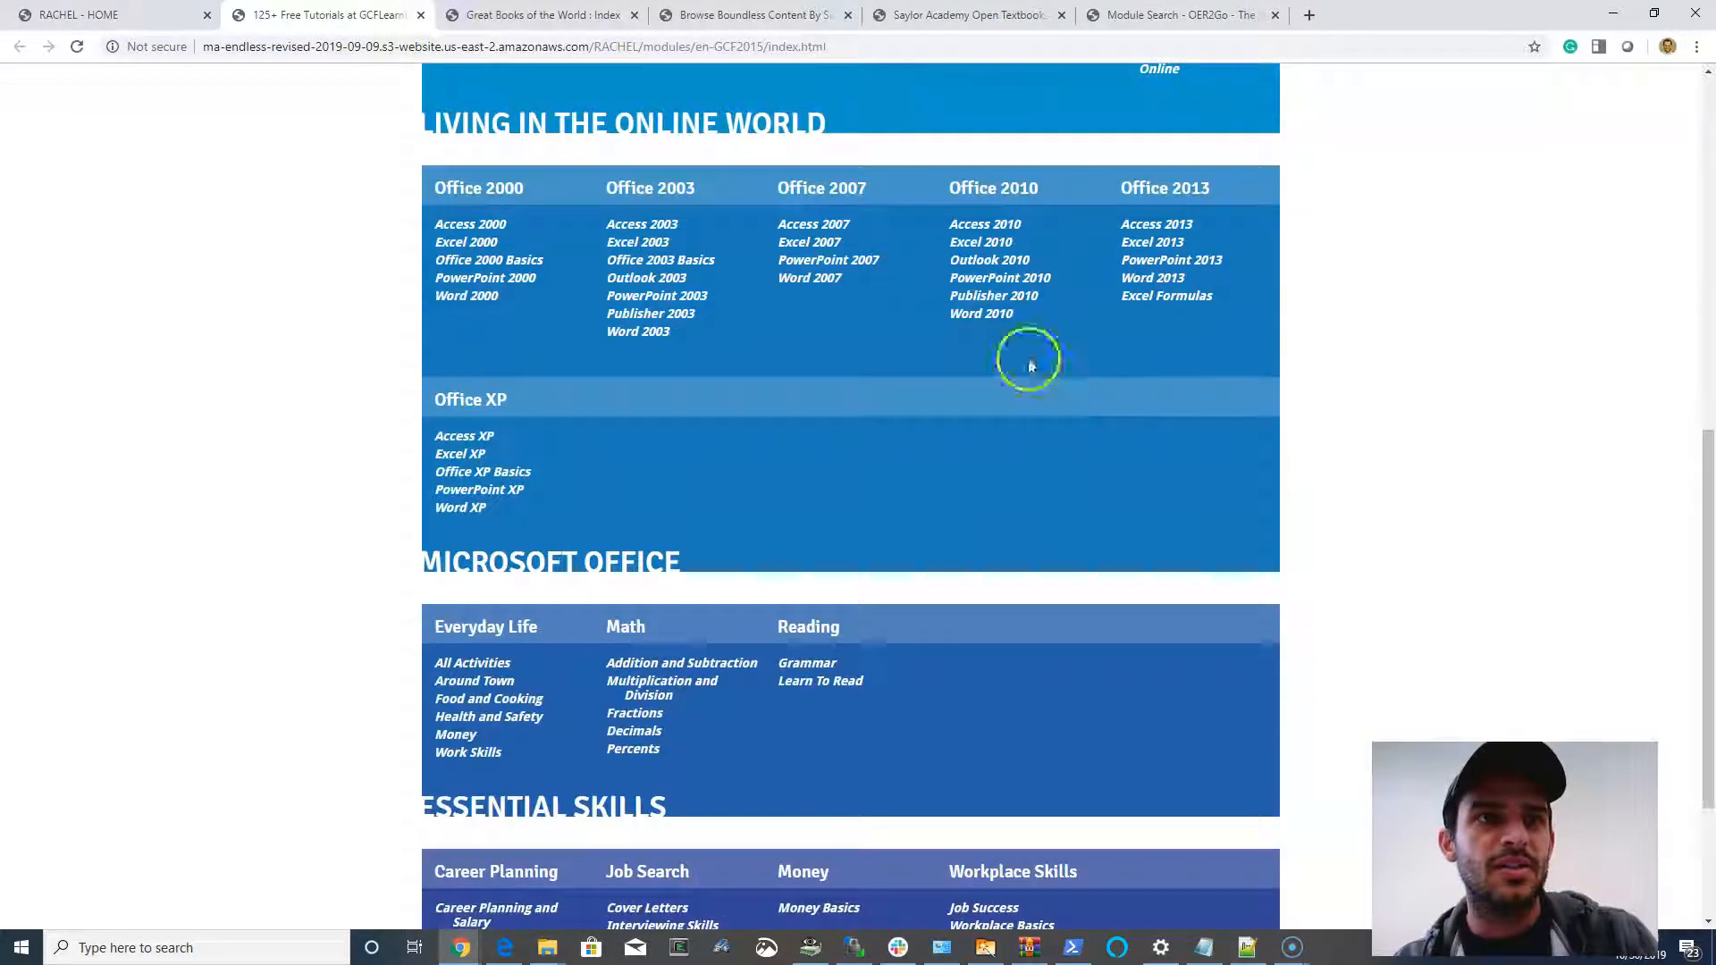
pyautogui.scroll(-1, 873, 484)
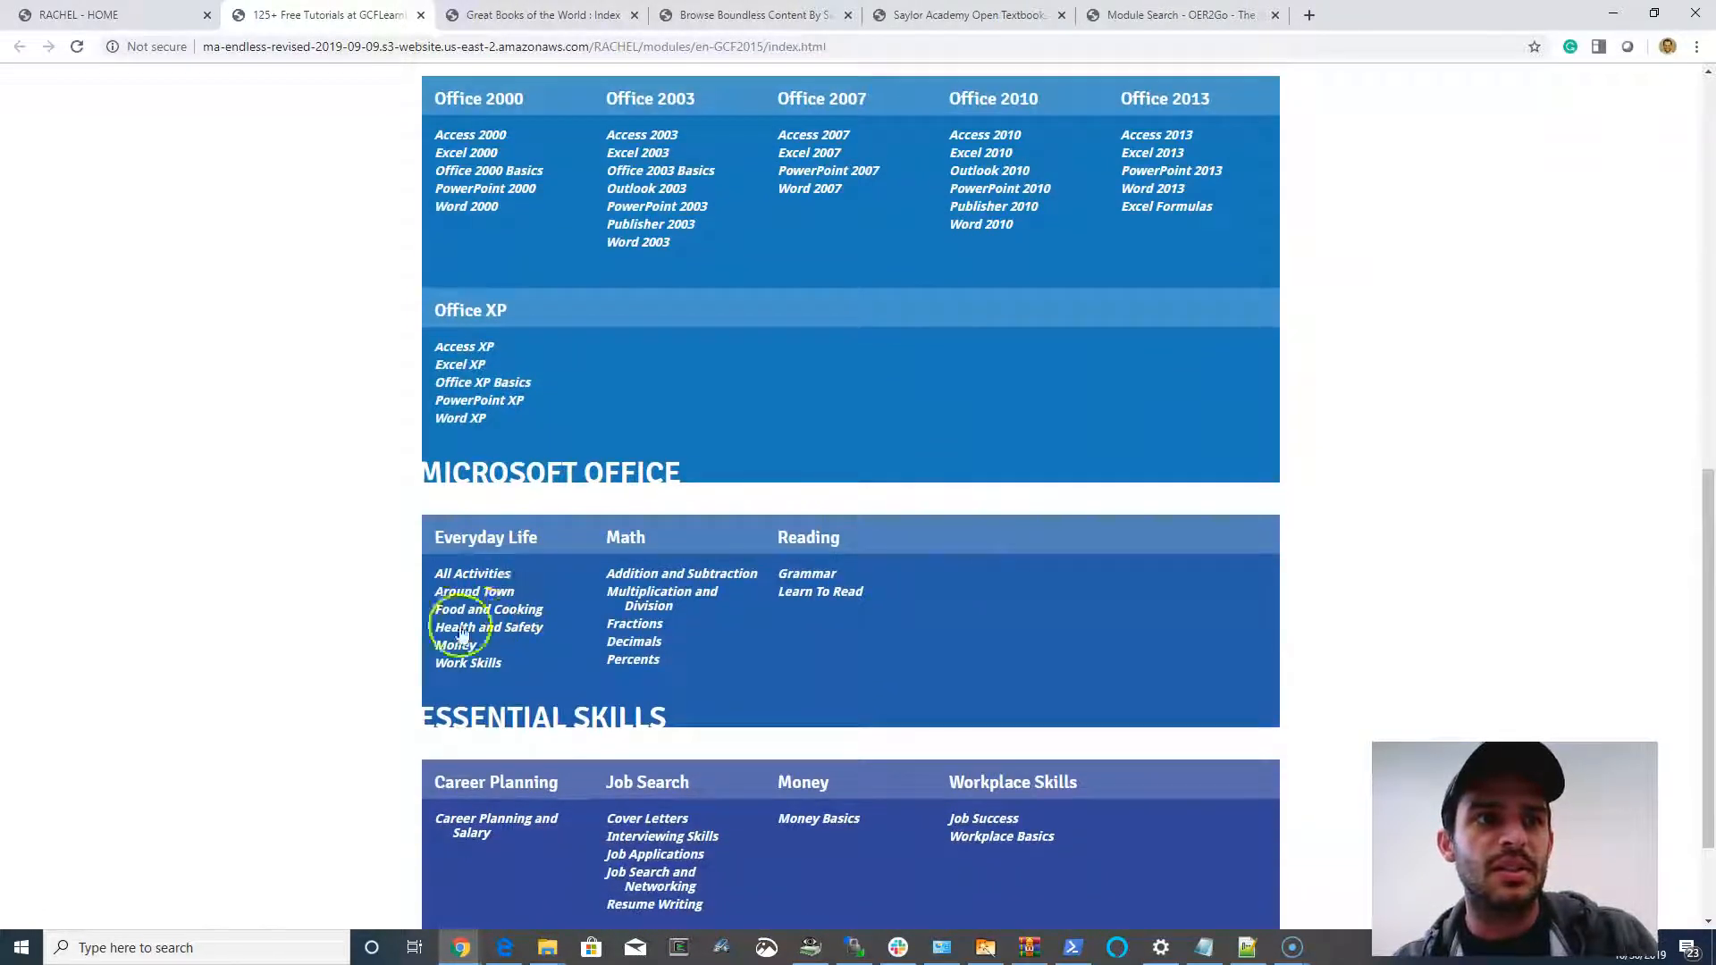
pyautogui.scroll(-2, 647, 672)
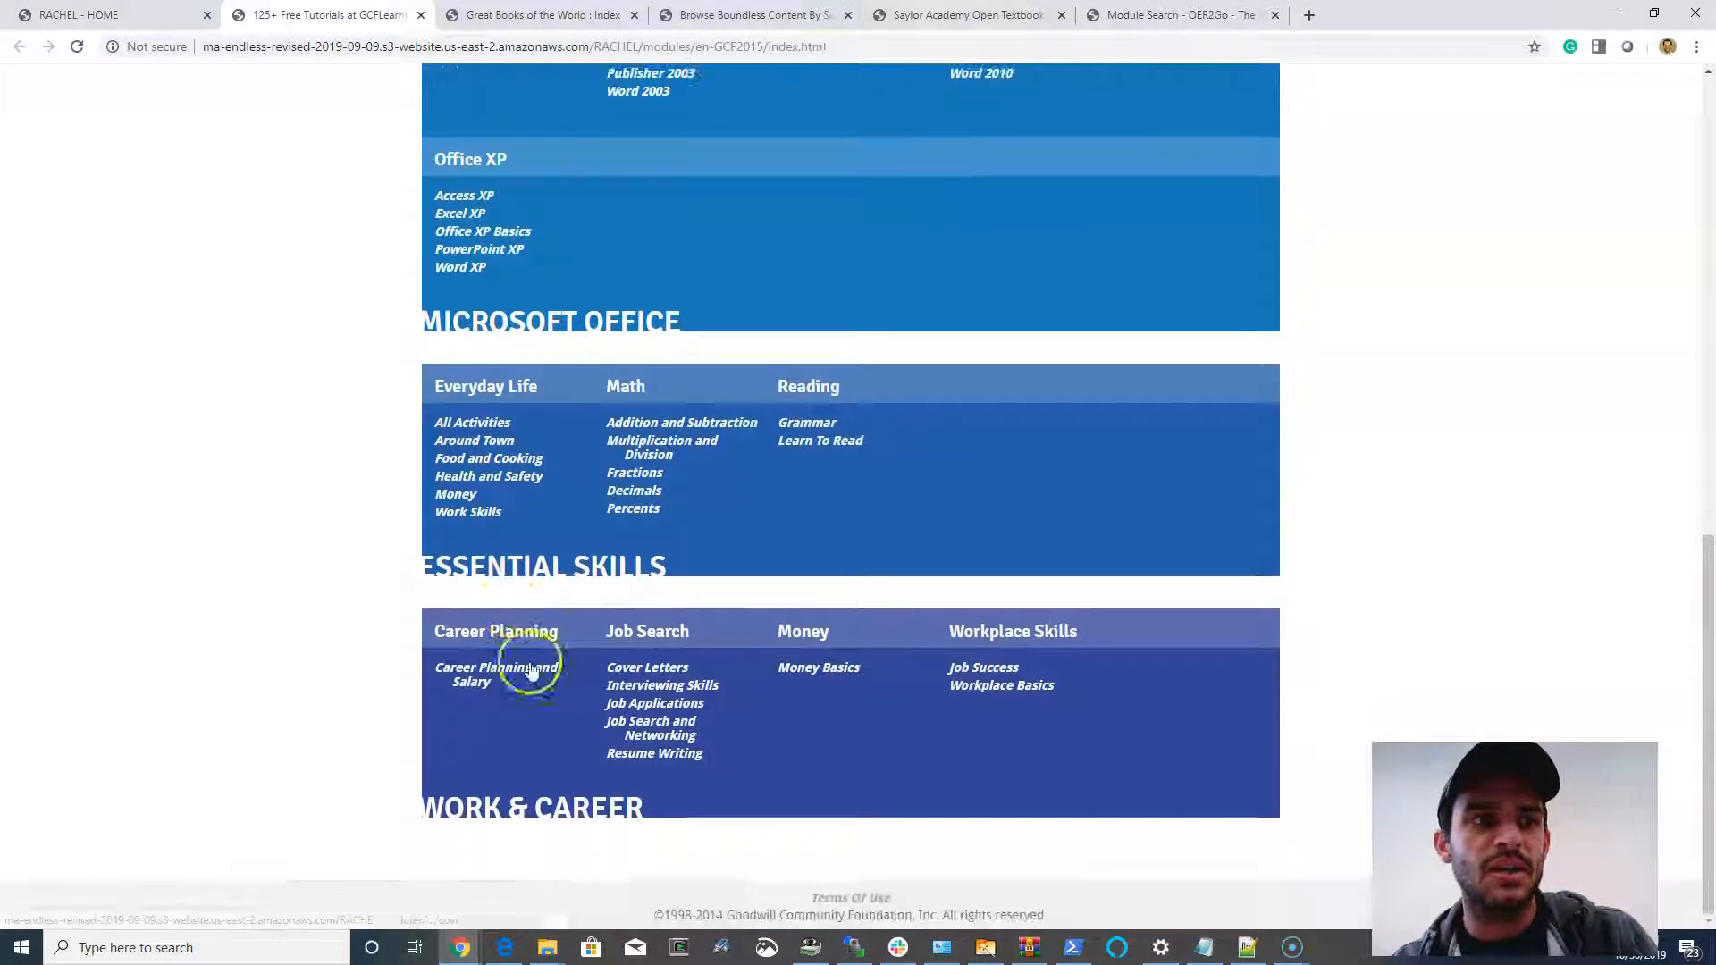
pyautogui.click(78, 14)
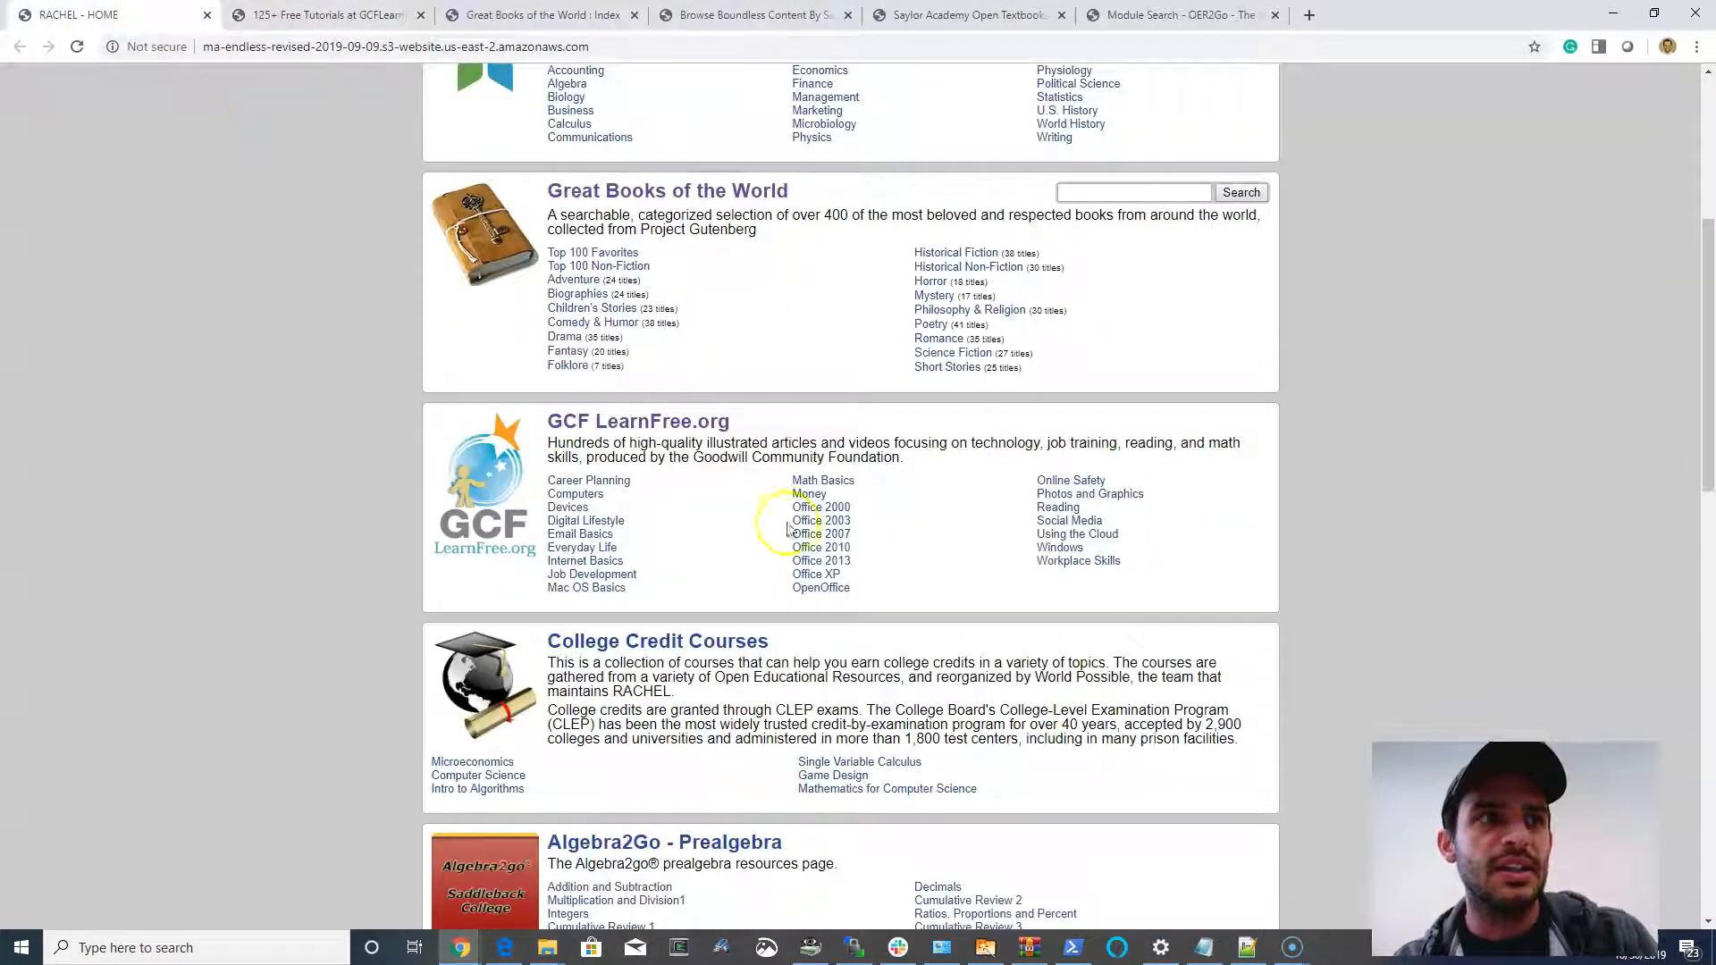
pyautogui.scroll(-2, 645, 484)
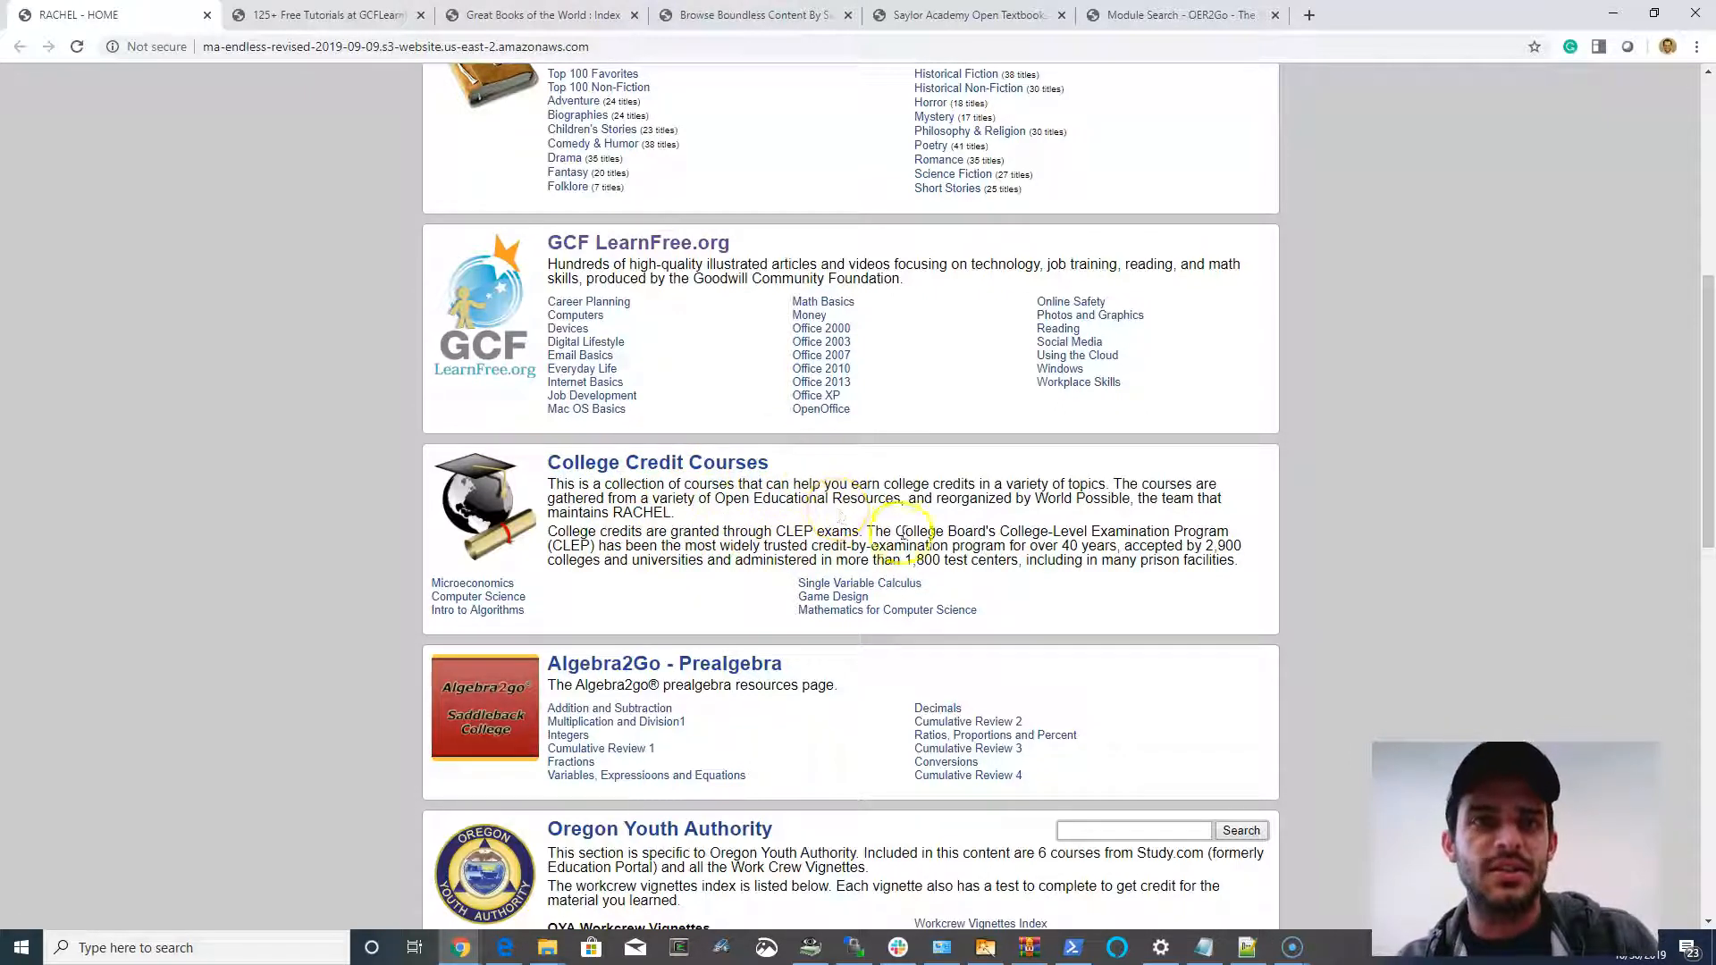
pyautogui.scroll(-2, 838, 516)
pyautogui.scroll(-2, 804, 470)
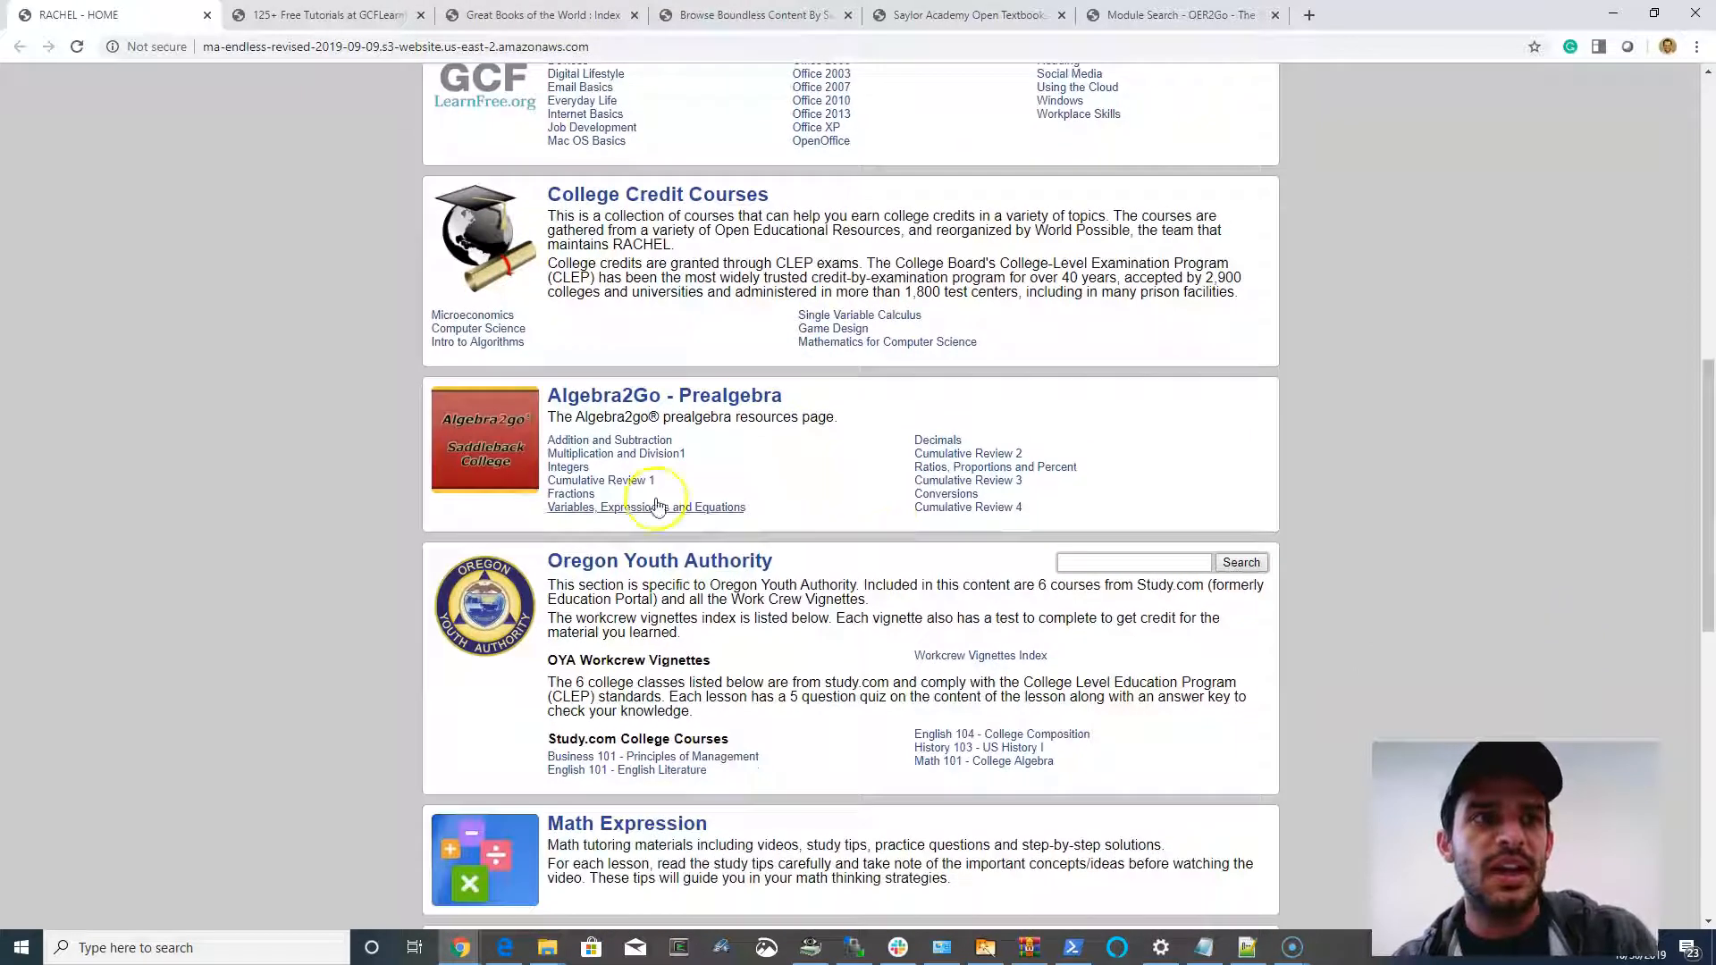
# Play the Algebra2Go Prealgebra Multiplication lesson MP4, then return to the RACHEL home tab
pyautogui.click(706, 397)
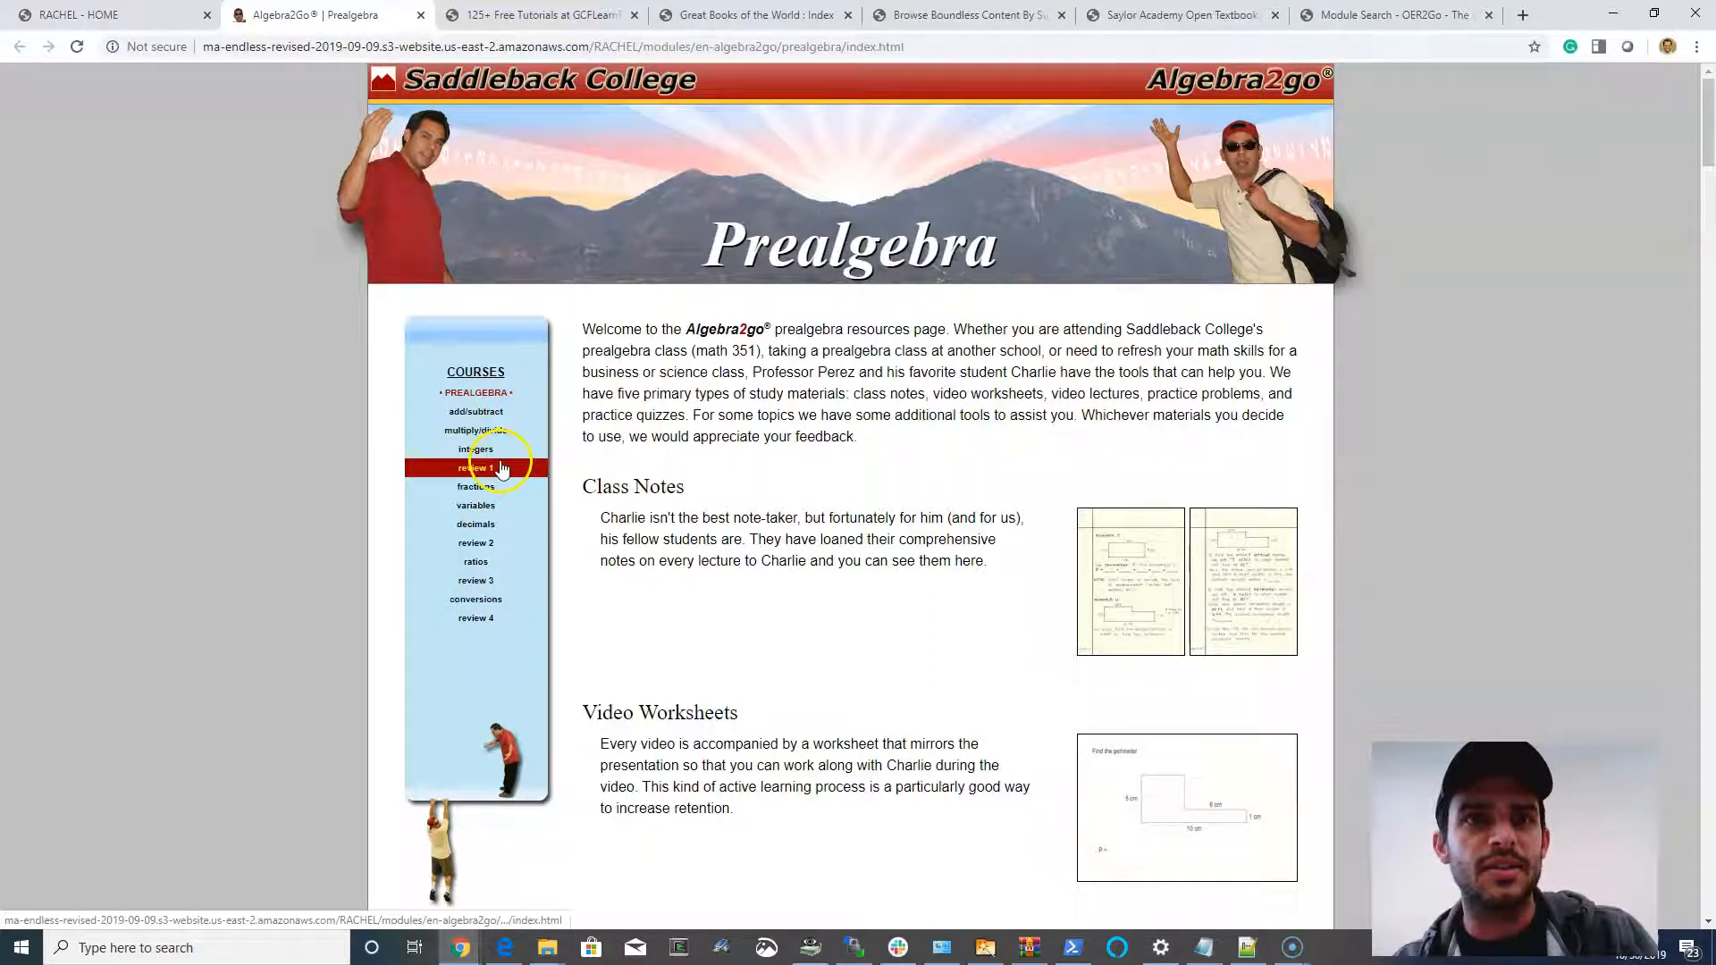
pyautogui.click(499, 430)
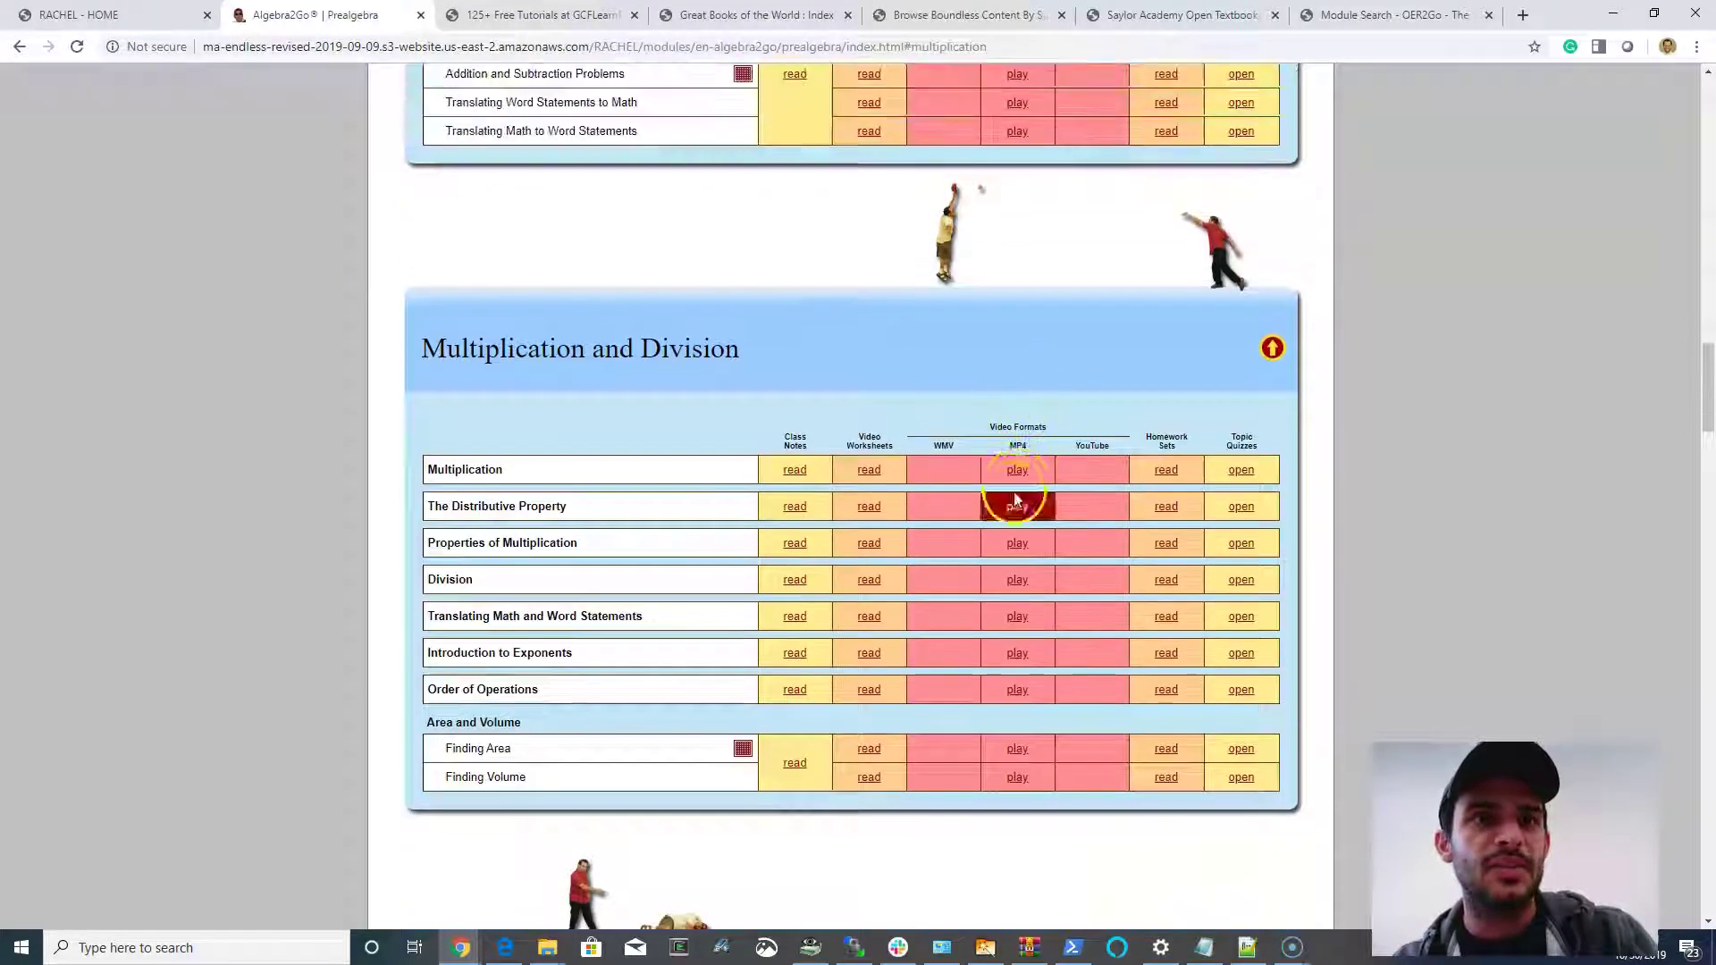
pyautogui.click(1016, 470)
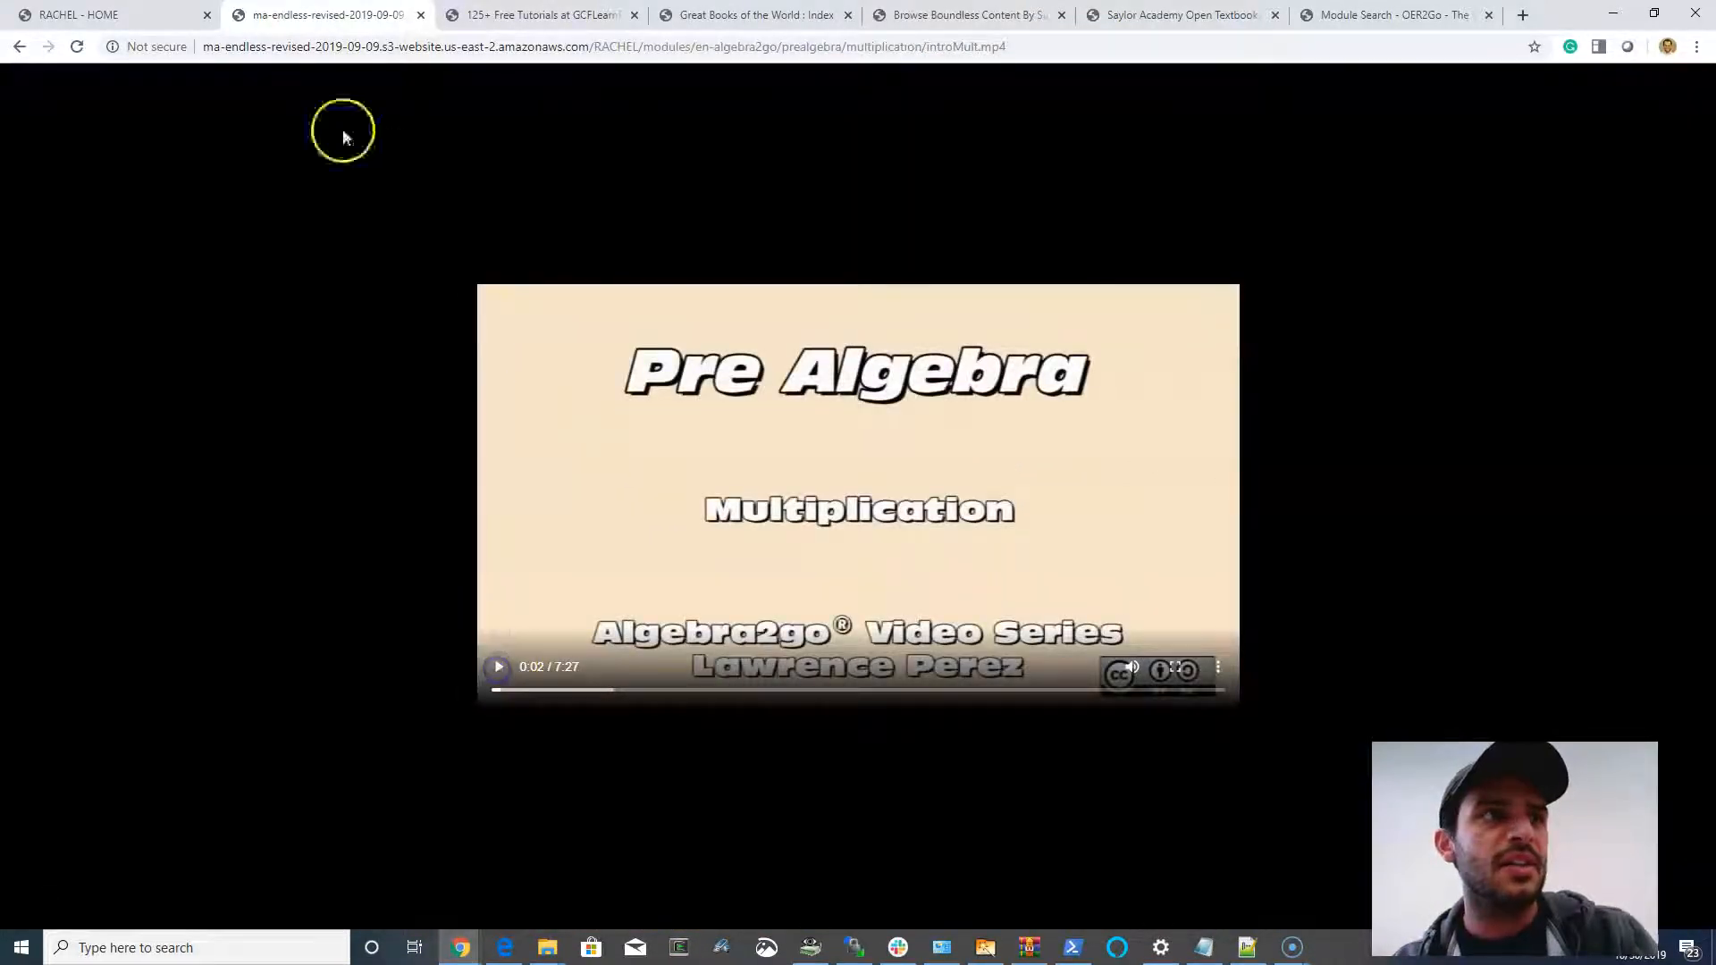
pyautogui.click(78, 15)
pyautogui.scroll(-3, 671, 402)
pyautogui.scroll(-3, 604, 376)
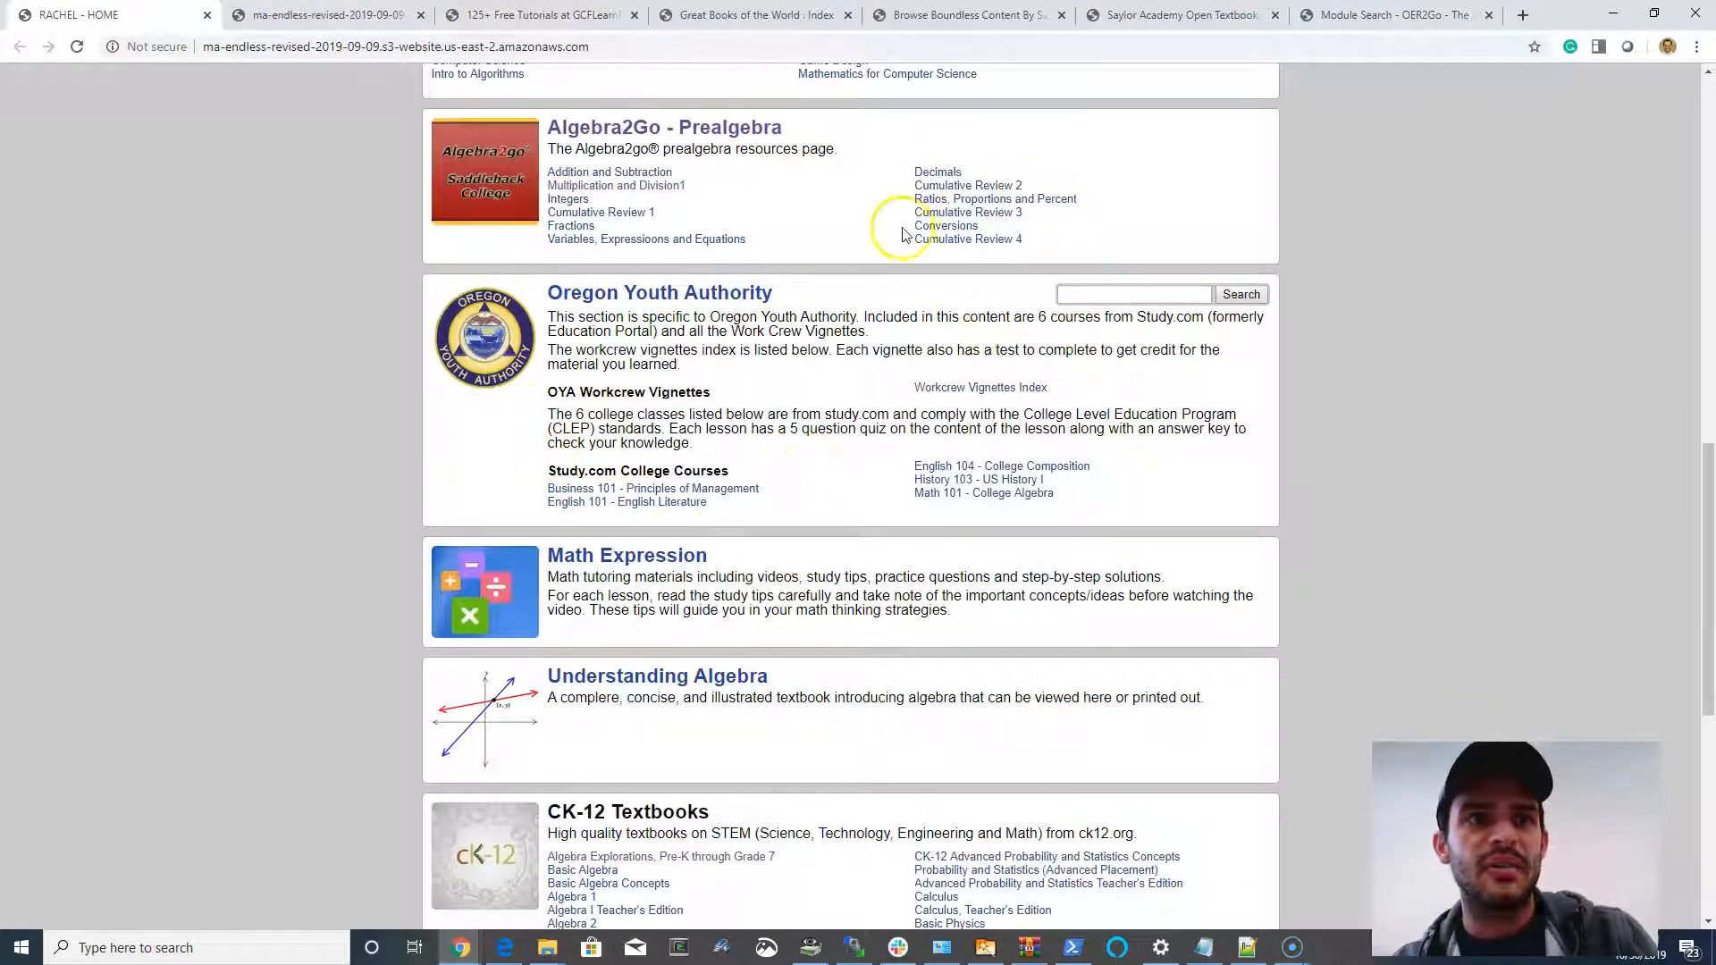
# View the Workcrew Vignettes index, then switch back to the RACHEL home tab
pyautogui.click(979, 388)
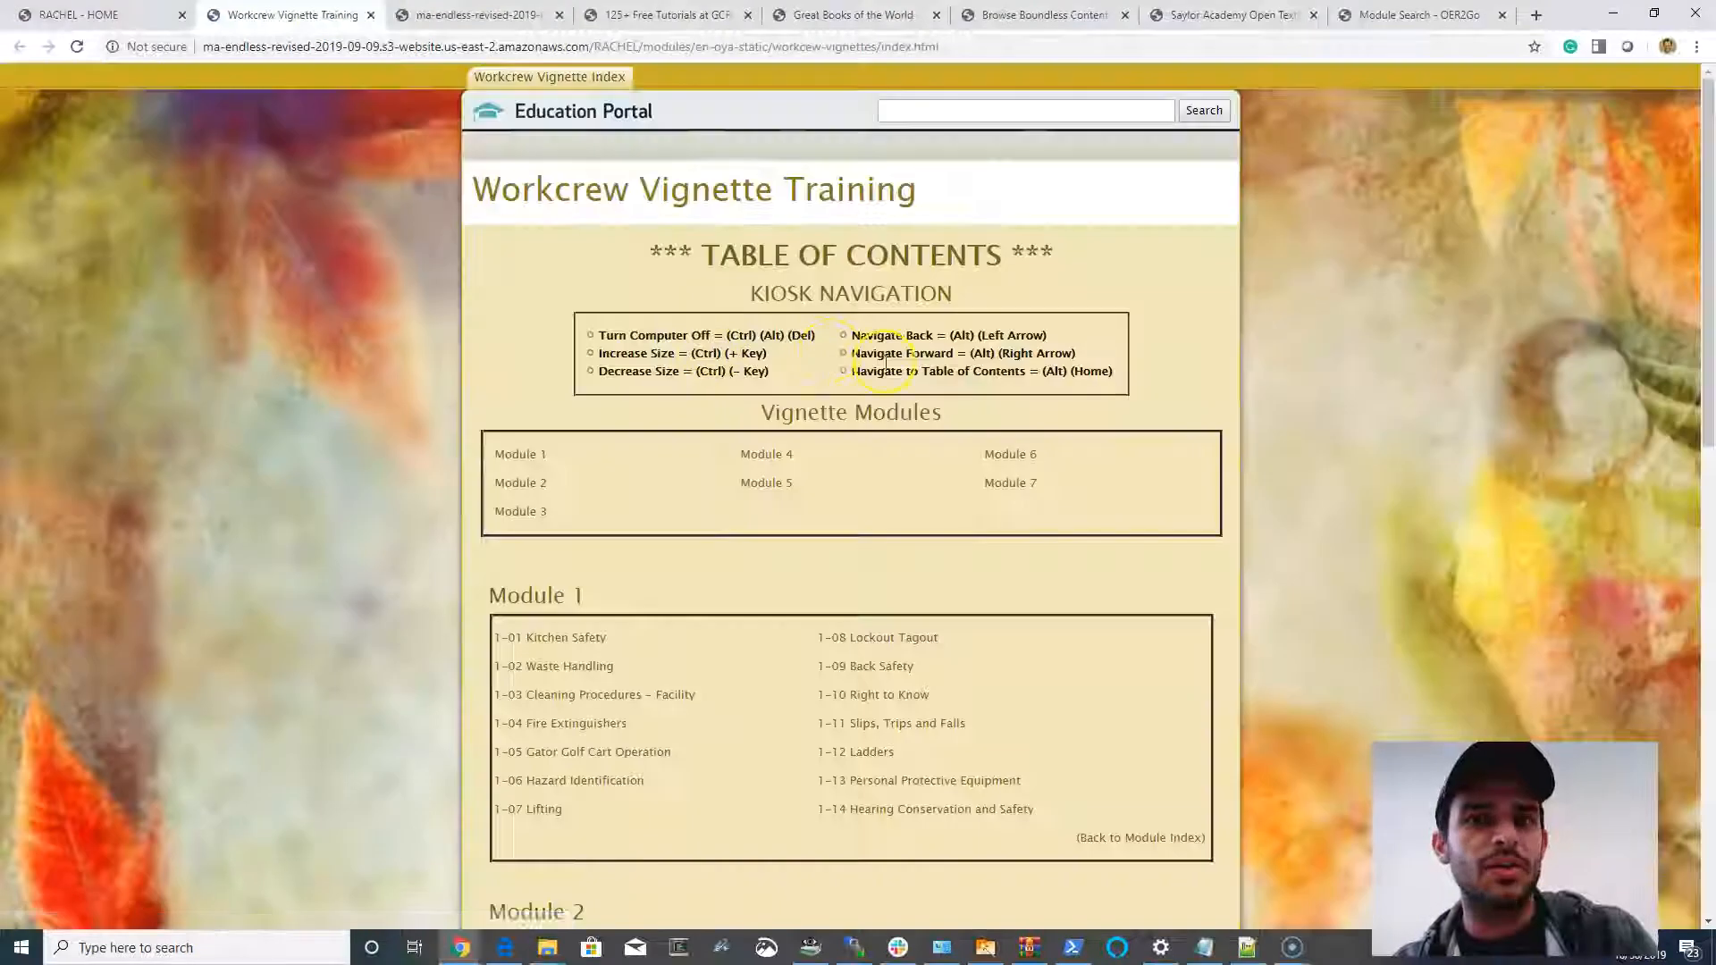
pyautogui.scroll(-4, 794, 397)
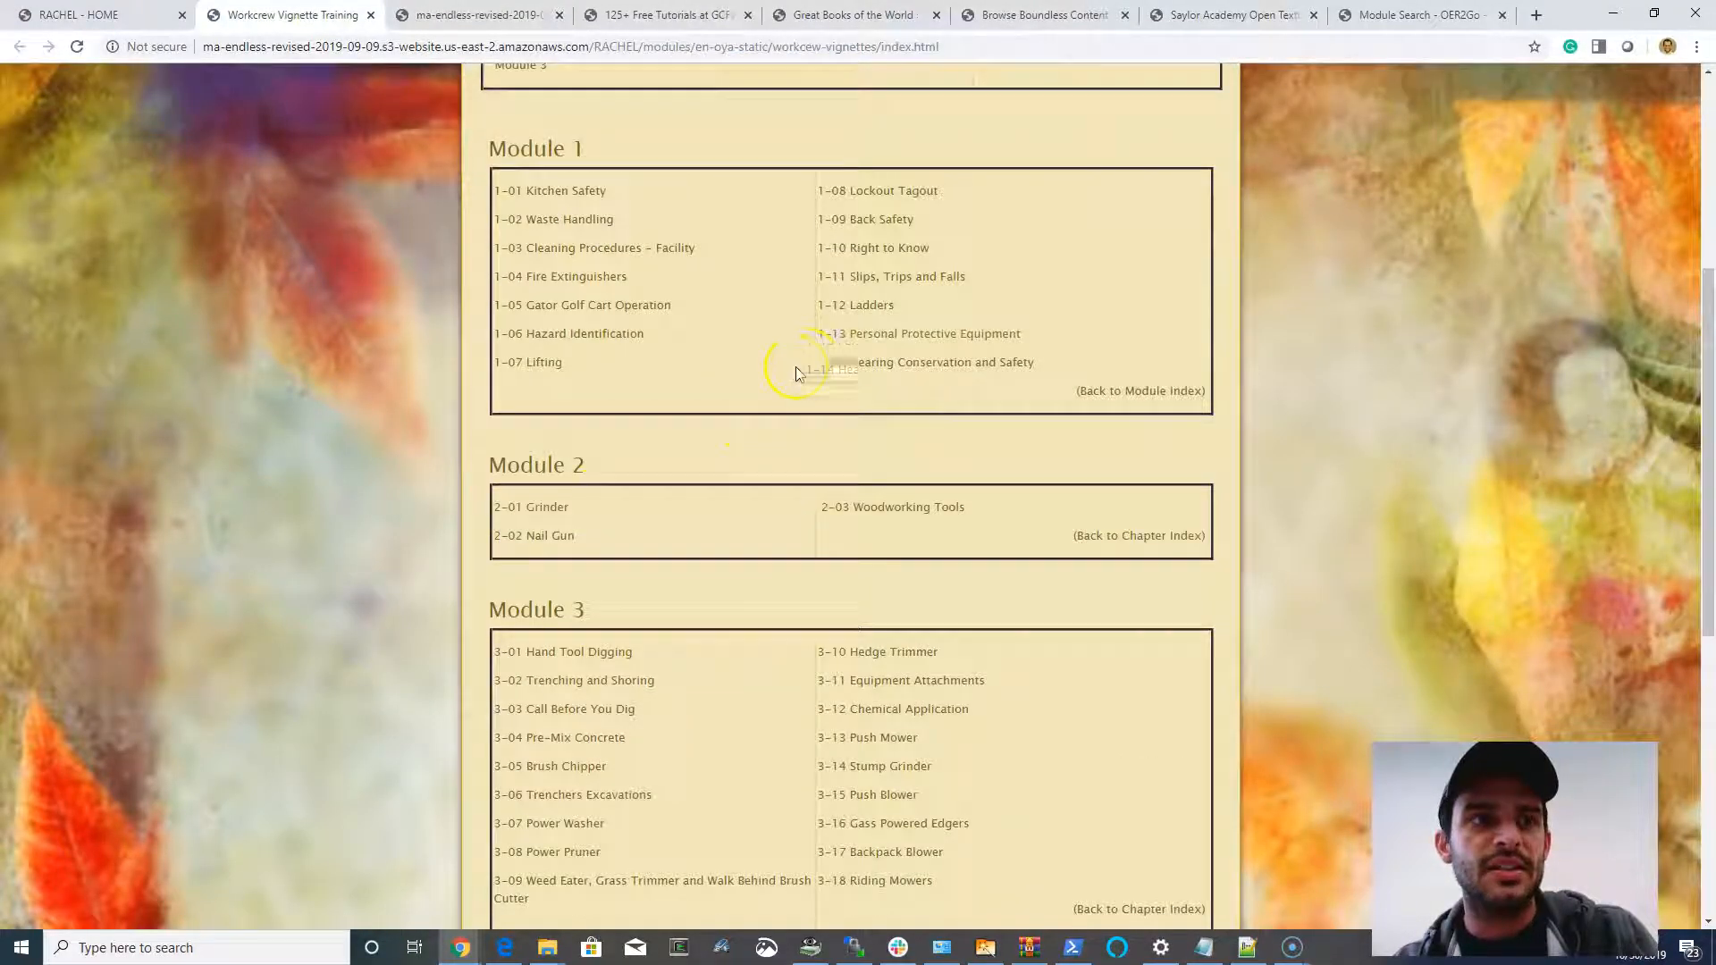
pyautogui.scroll(-3, 796, 374)
pyautogui.scroll(-2, 758, 456)
pyautogui.scroll(5, 704, 379)
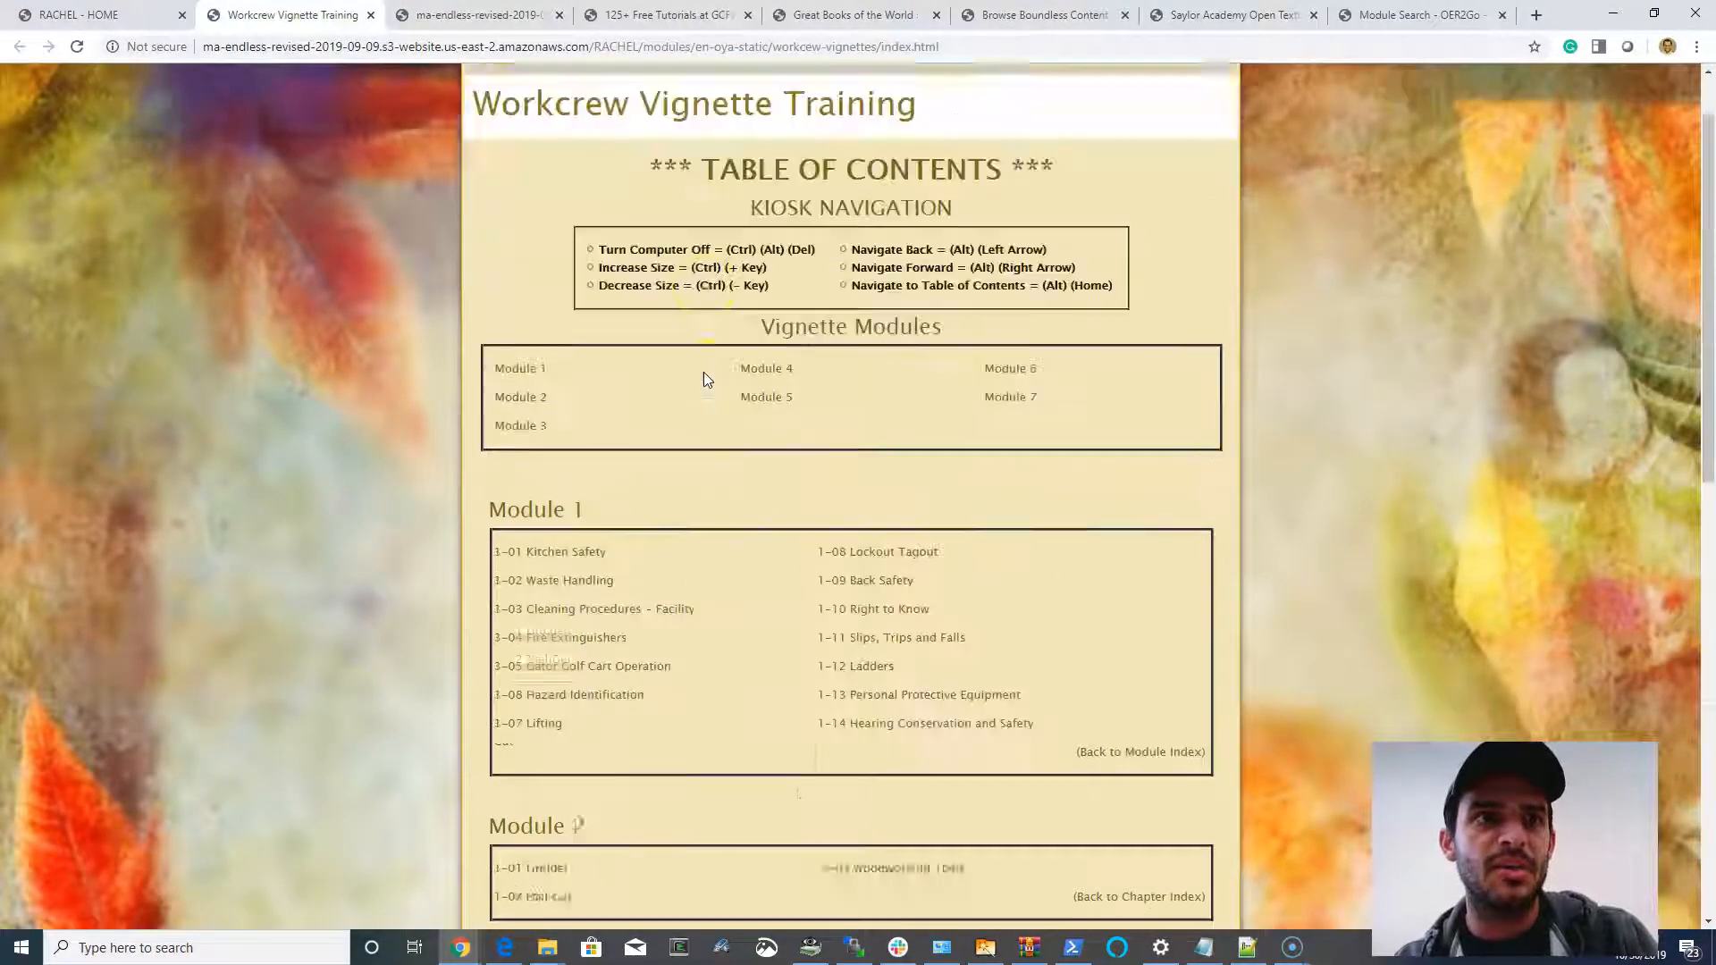
pyautogui.scroll(4, 705, 371)
pyautogui.click(77, 13)
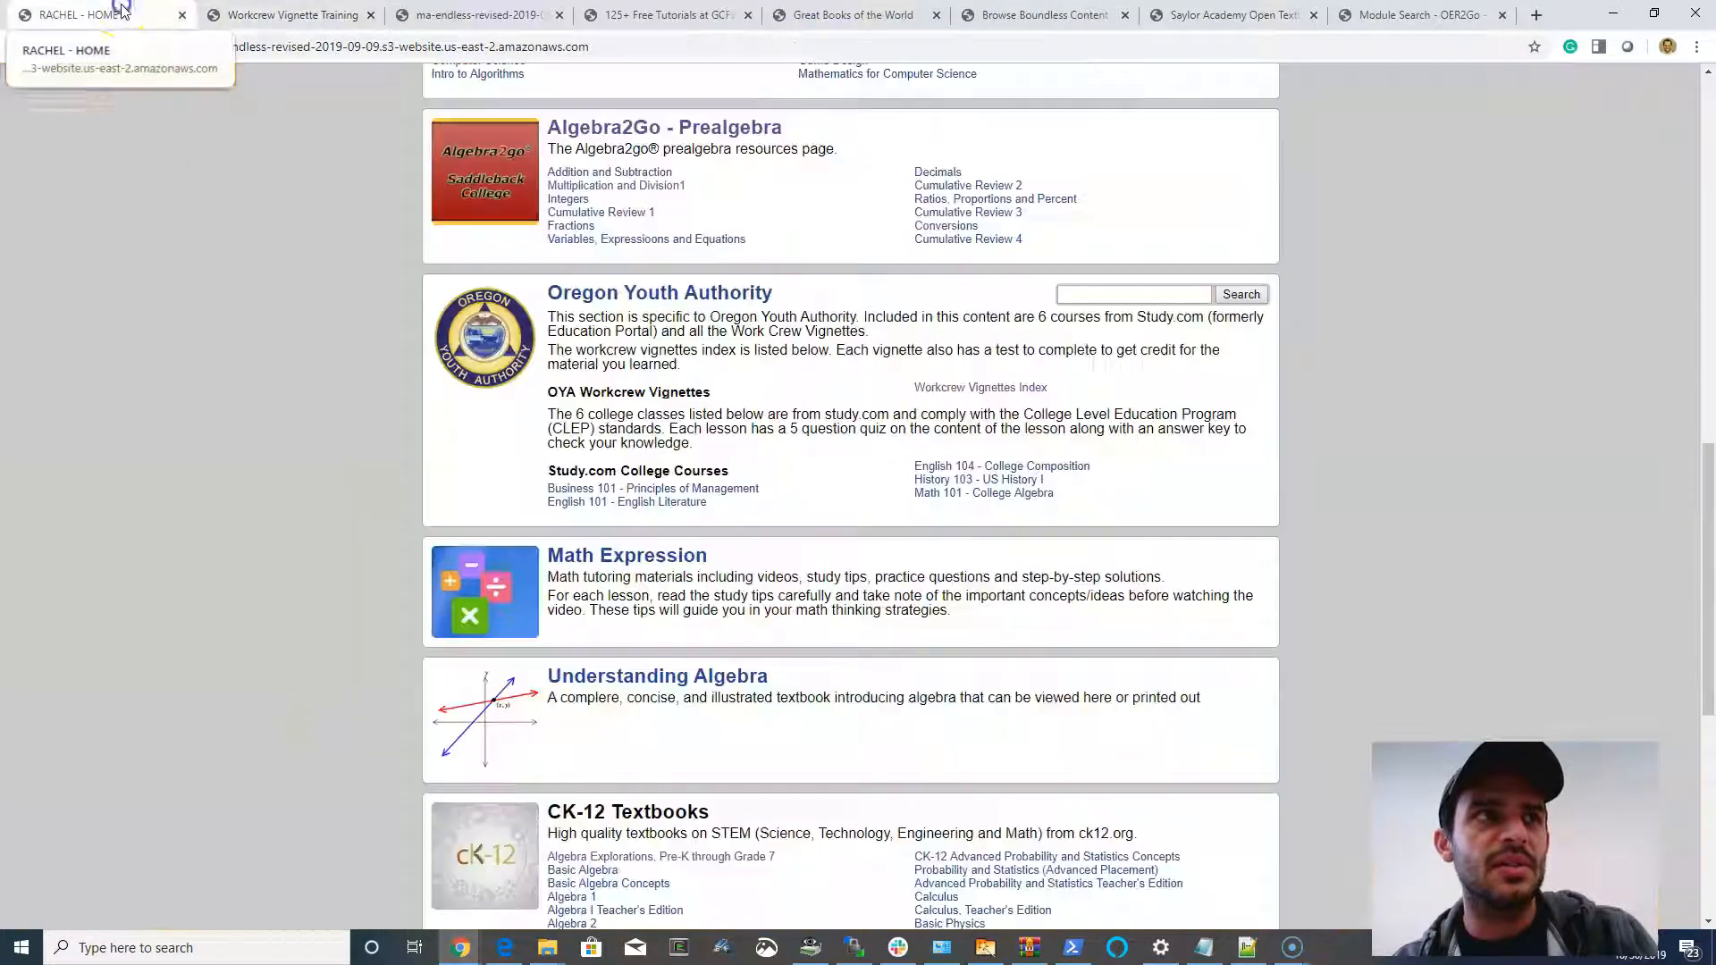
pyautogui.scroll(-3, 644, 242)
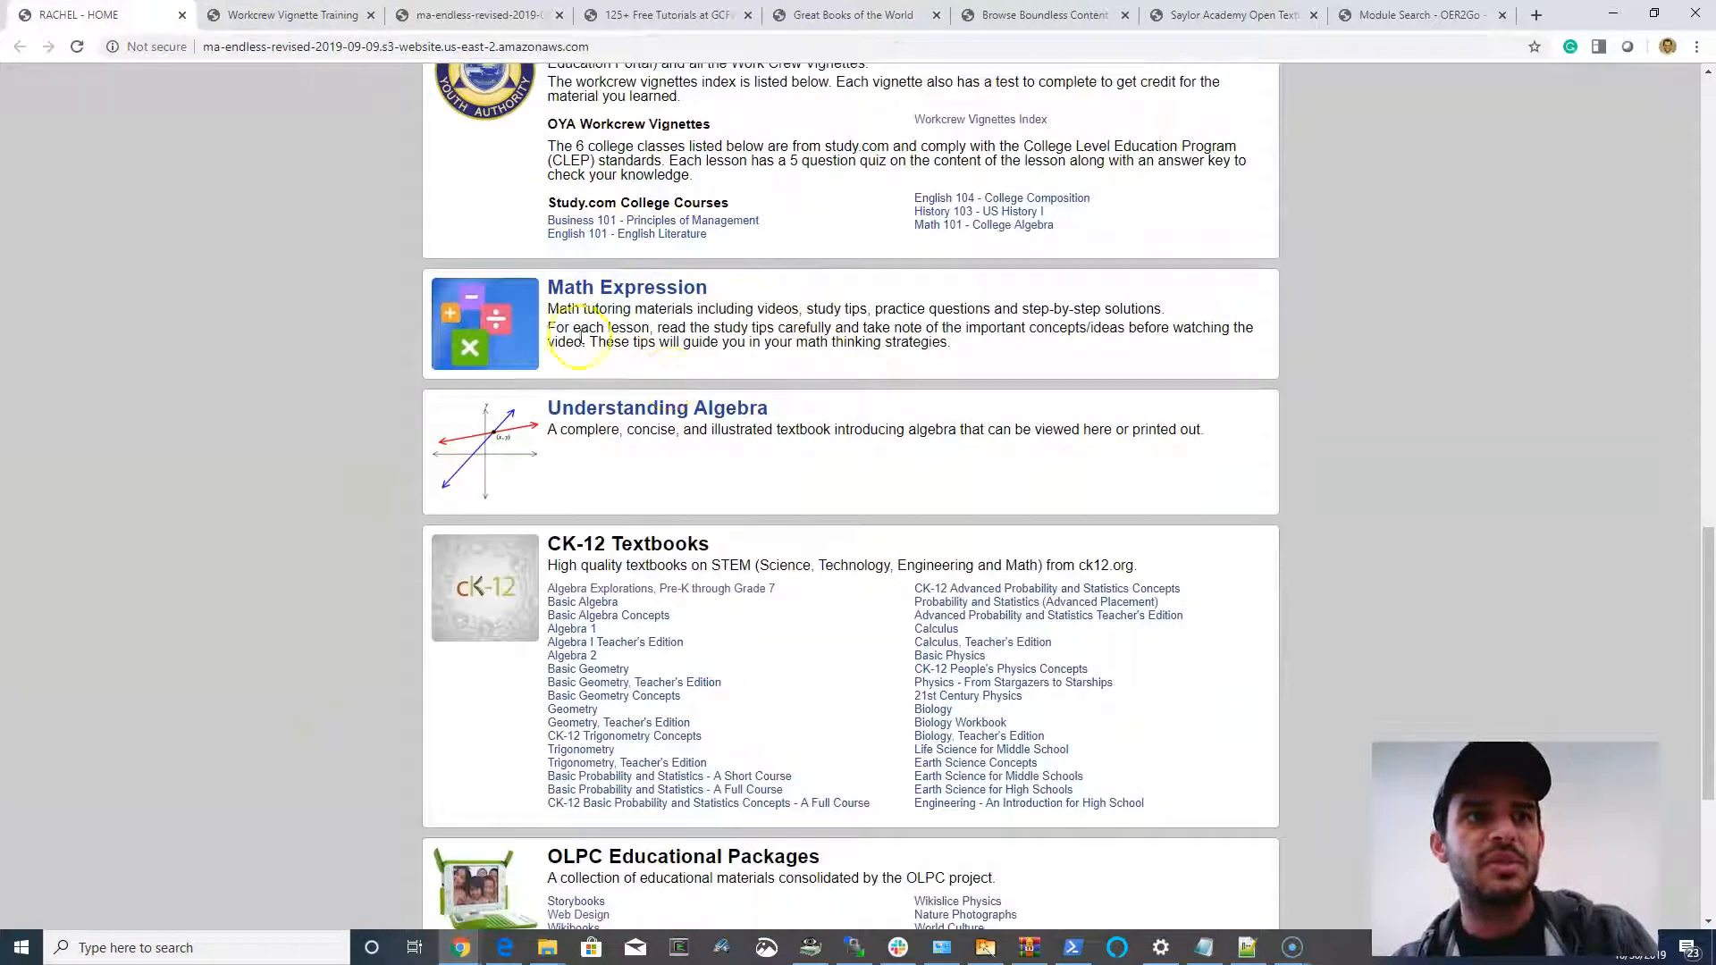
pyautogui.scroll(-5, 670, 375)
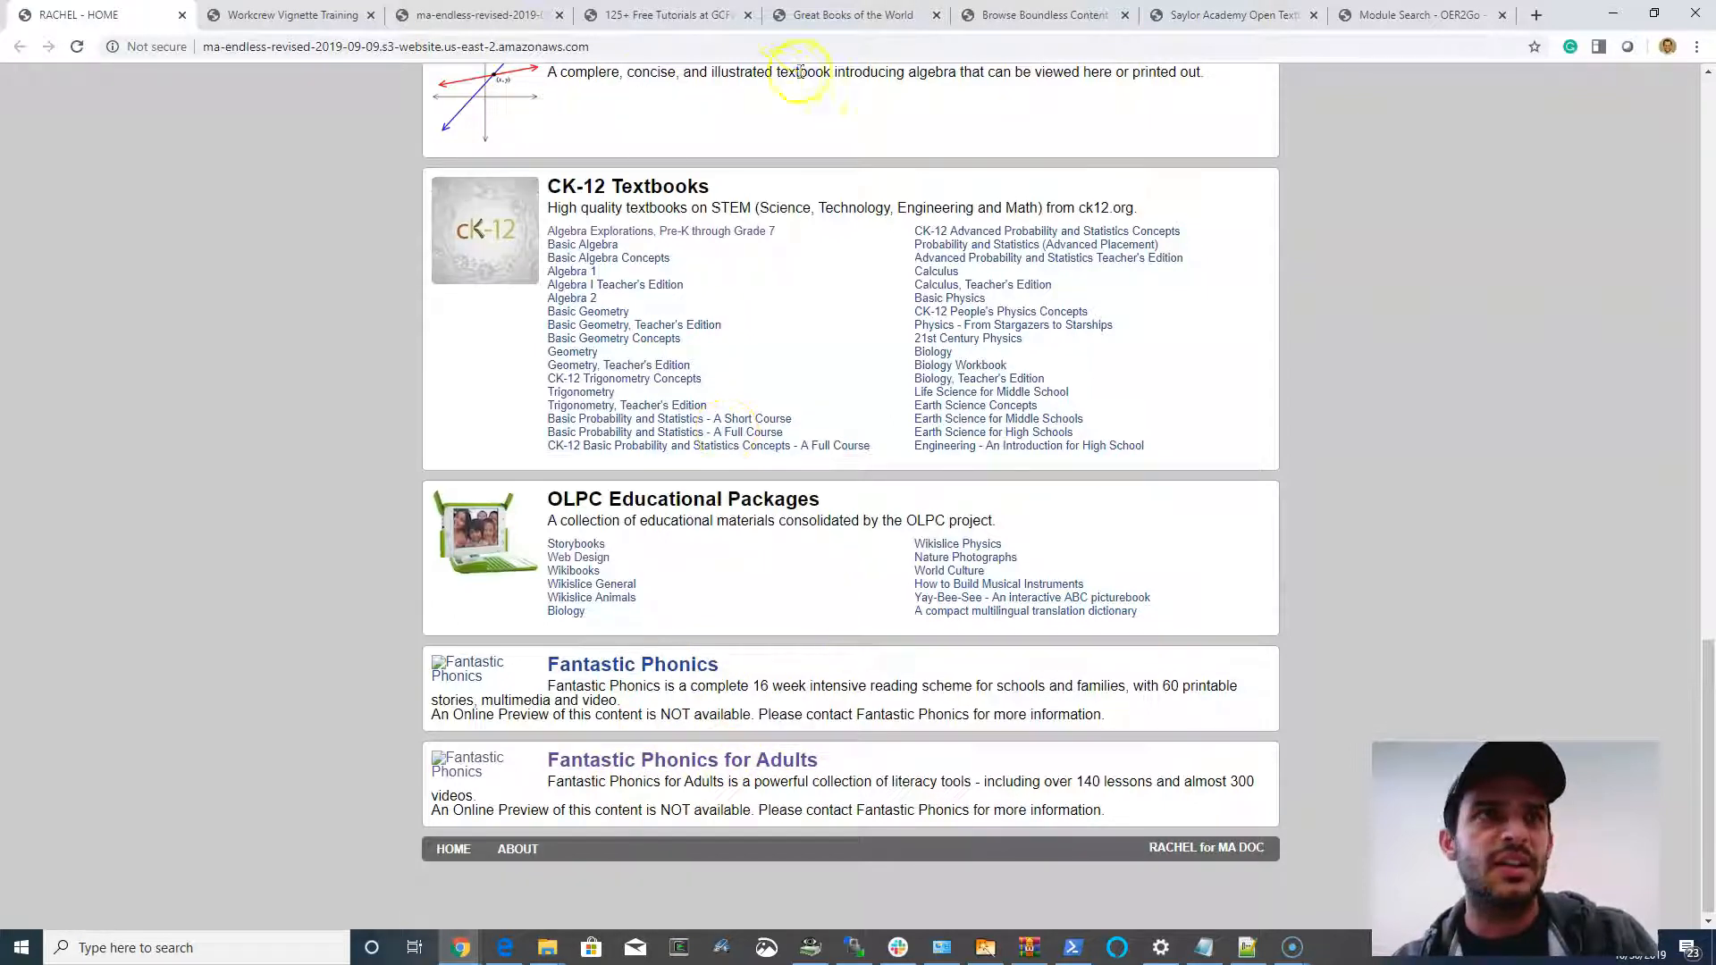
# In the Great Books tab, try fantasticphonics.com and then fantasticphonics.org, both failing to load
pyautogui.click(852, 15)
pyautogui.click(536, 45)
pyautogui.write('fant')
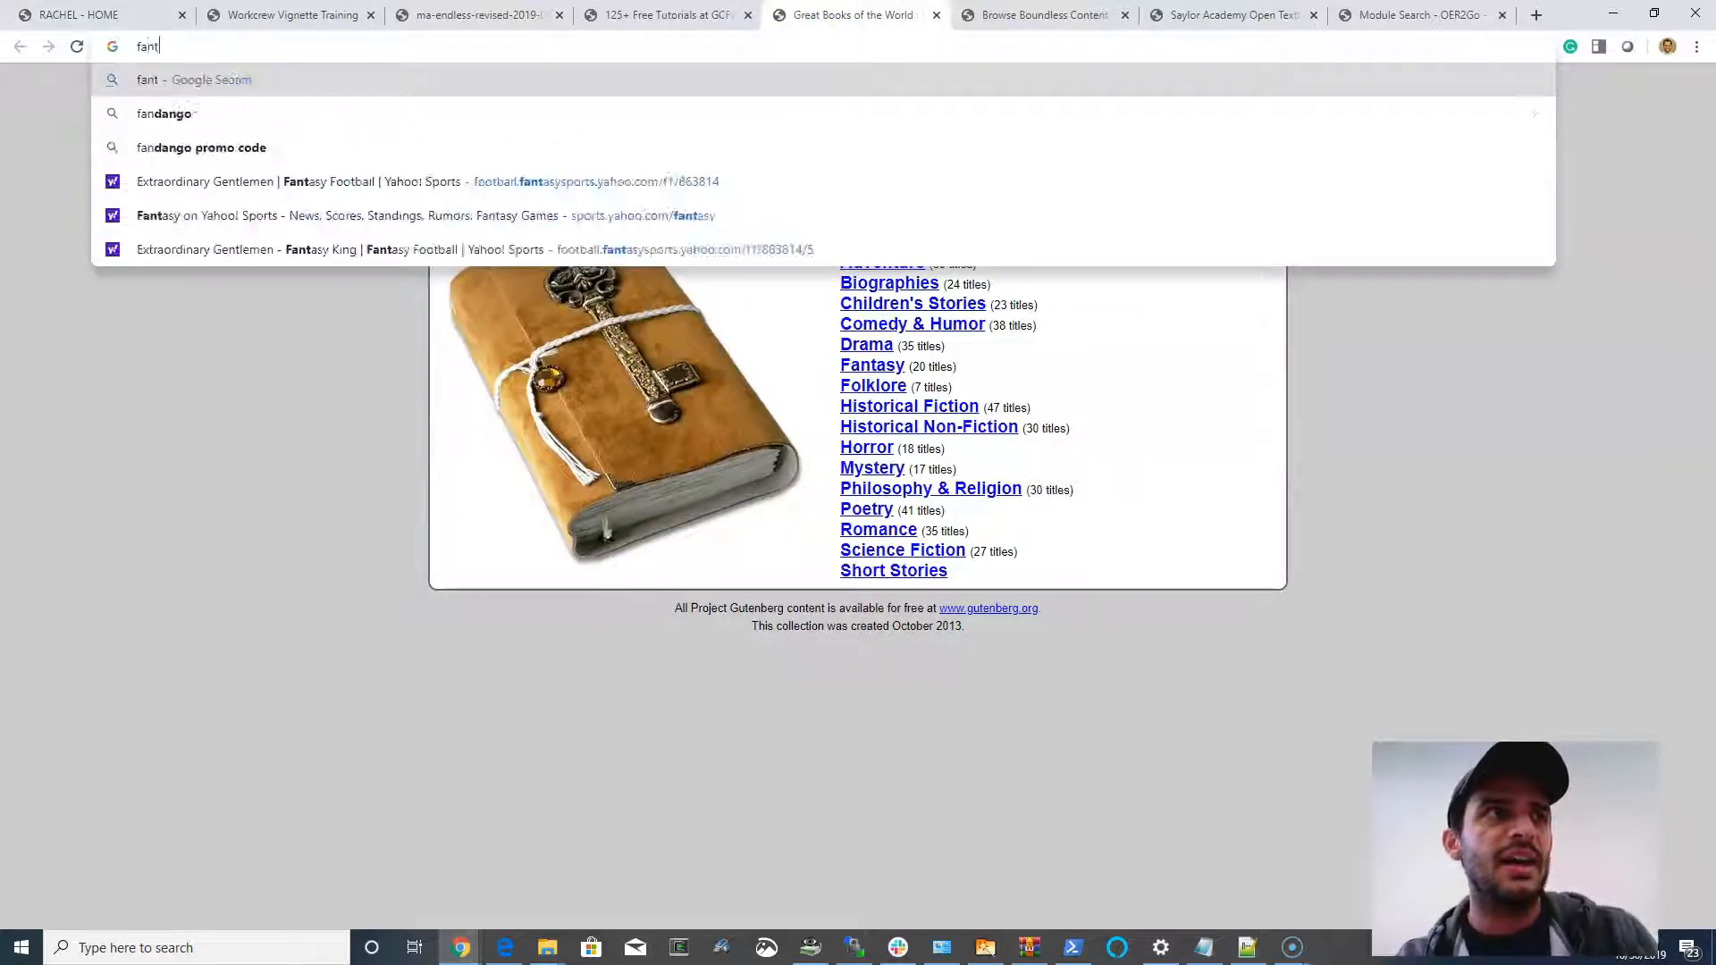
pyautogui.write('astiu')
pyautogui.press('BackSpace')
pyautogui.write('cph')
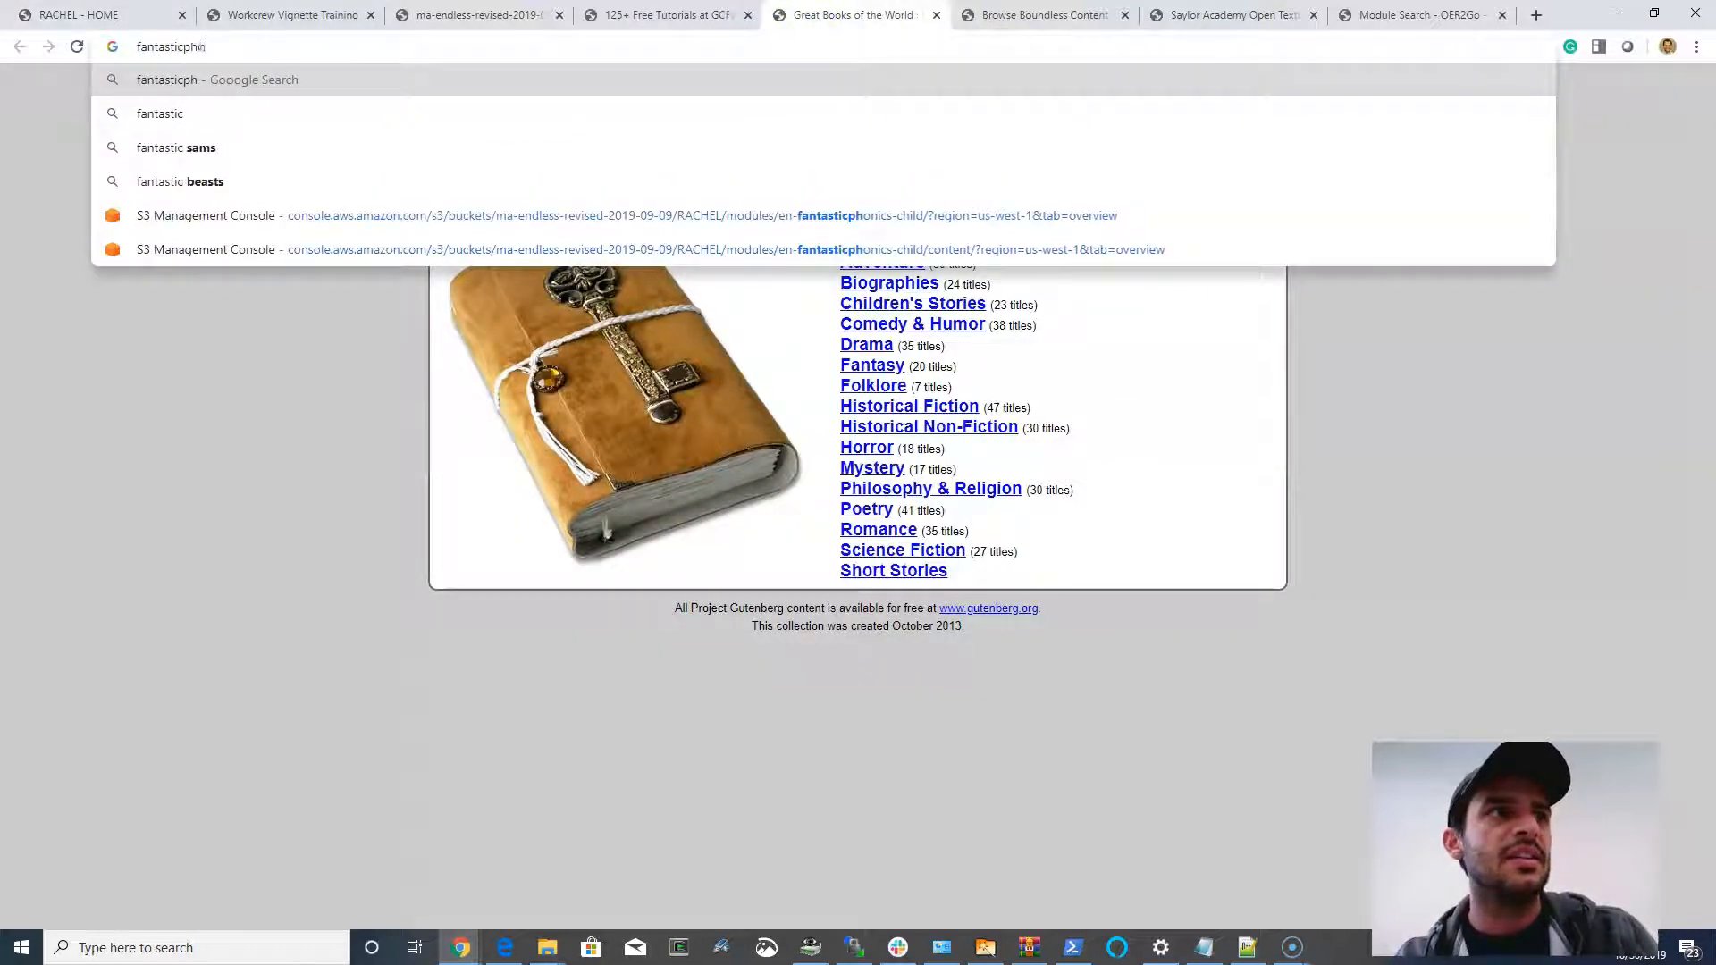
pyautogui.write('onics.com')
pyautogui.press('Return')
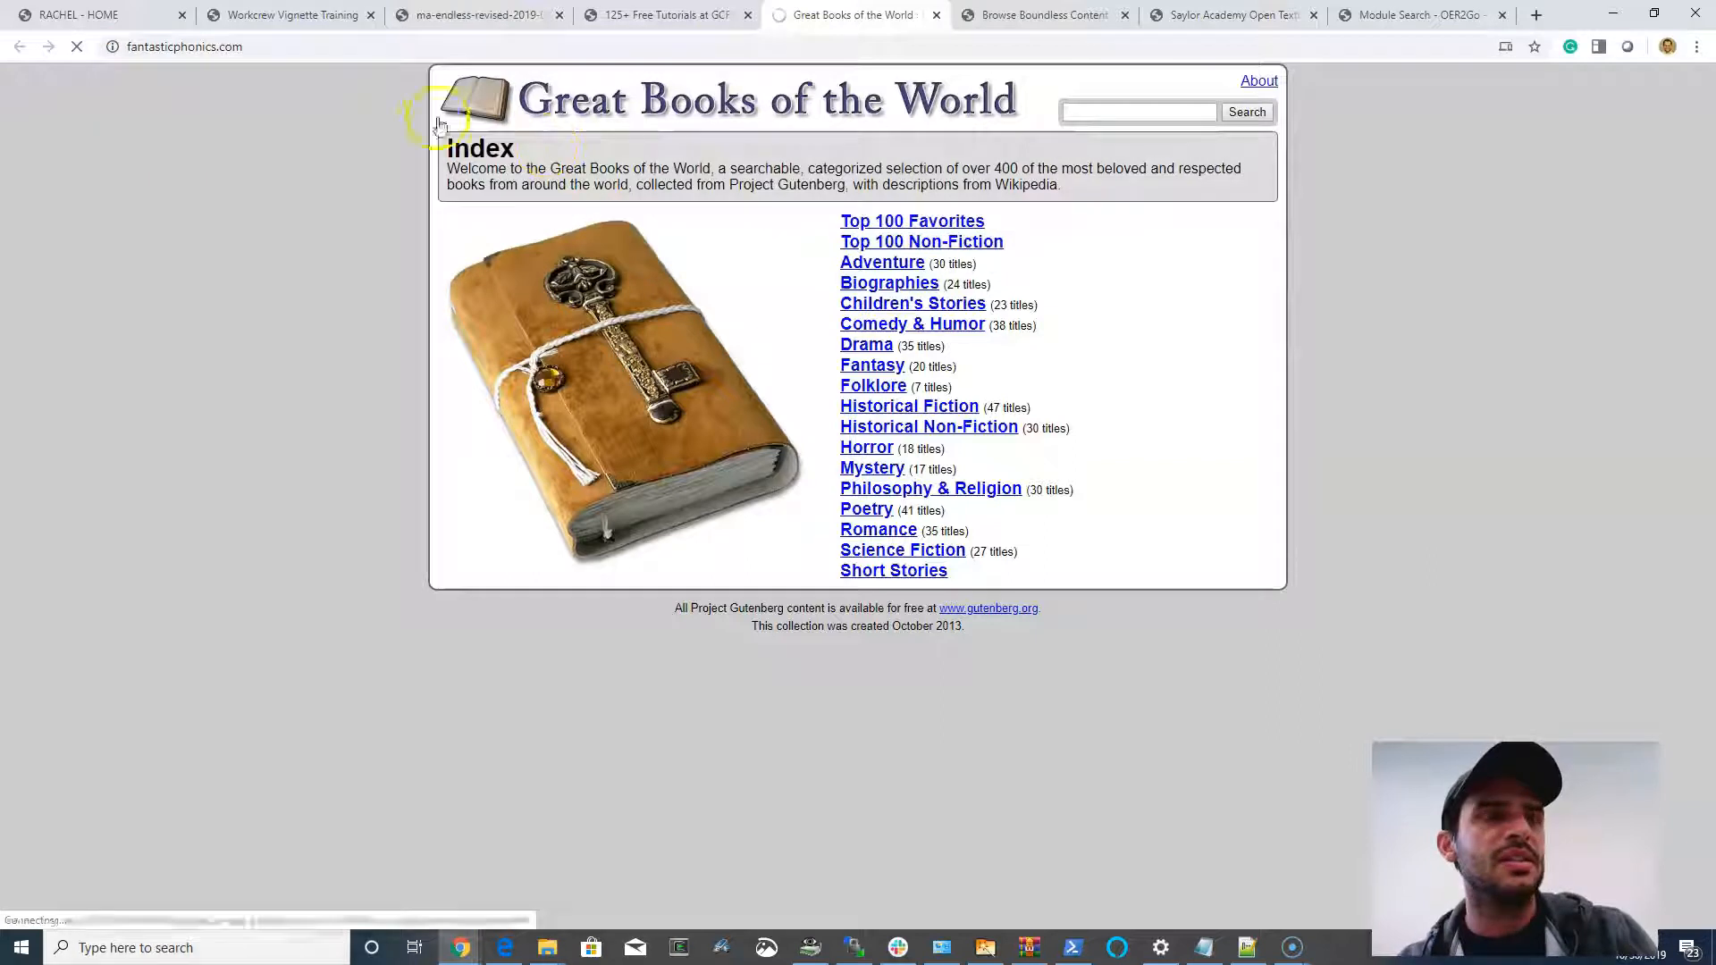
pyautogui.click(231, 51)
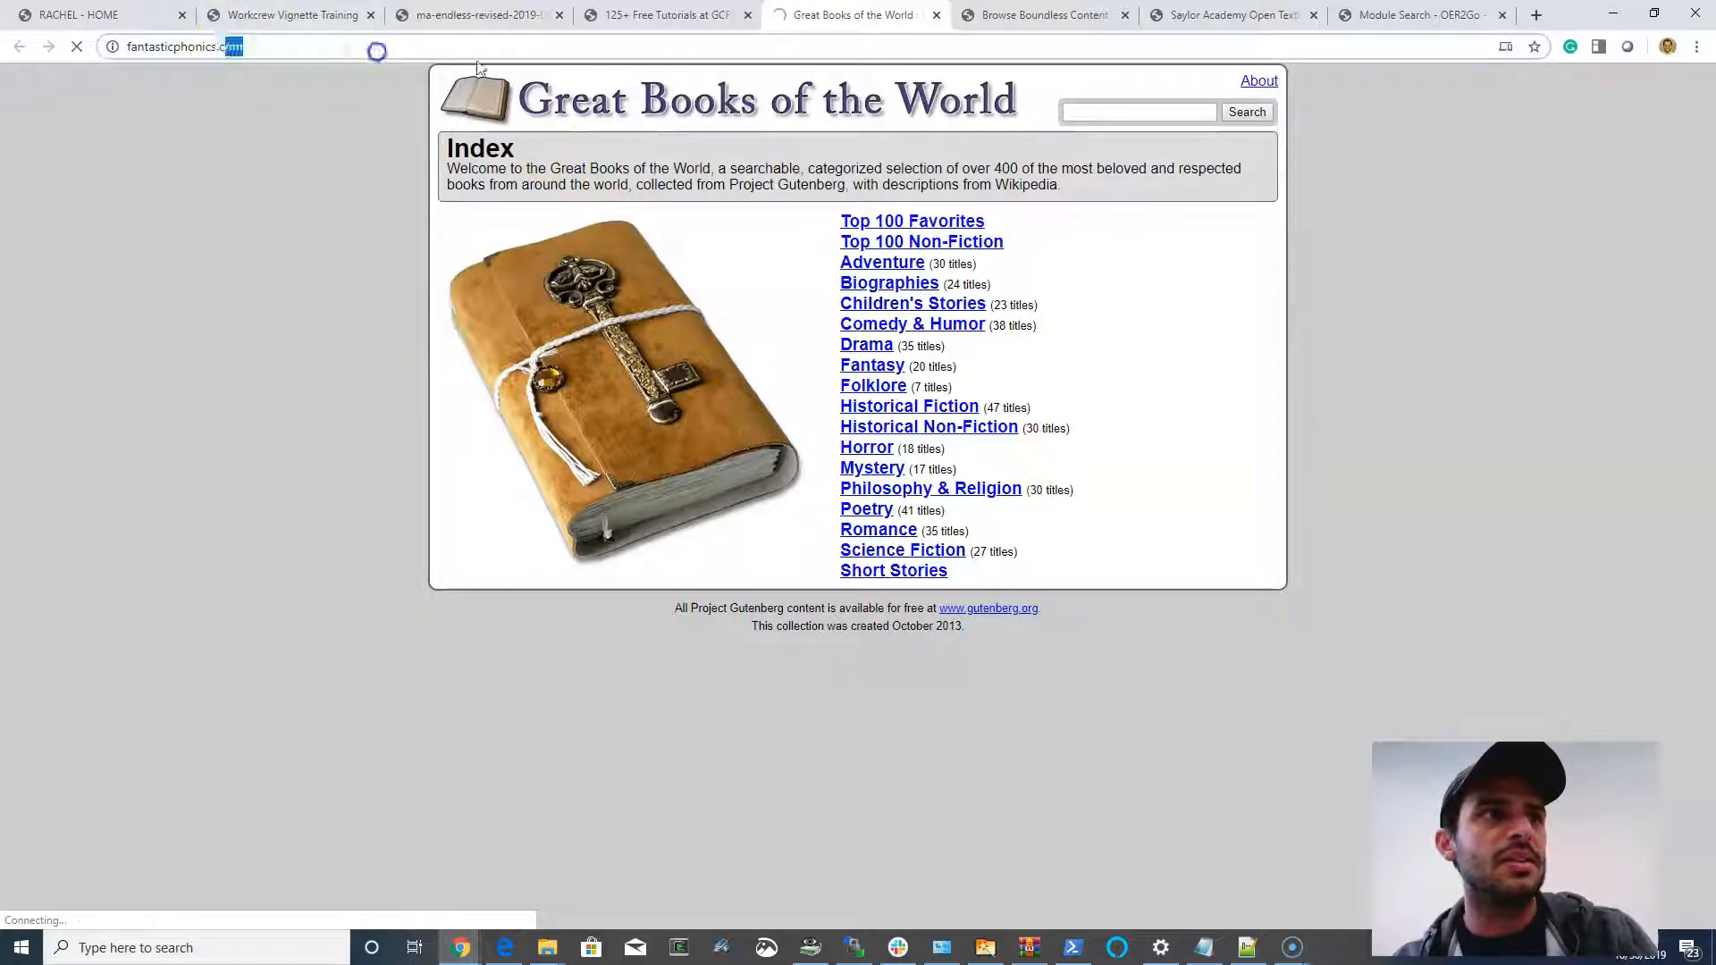
pyautogui.press('BackSpace')
pyautogui.press('BackSpace')
pyautogui.press('BackSpace')
pyautogui.write('org')
pyautogui.press('Return')
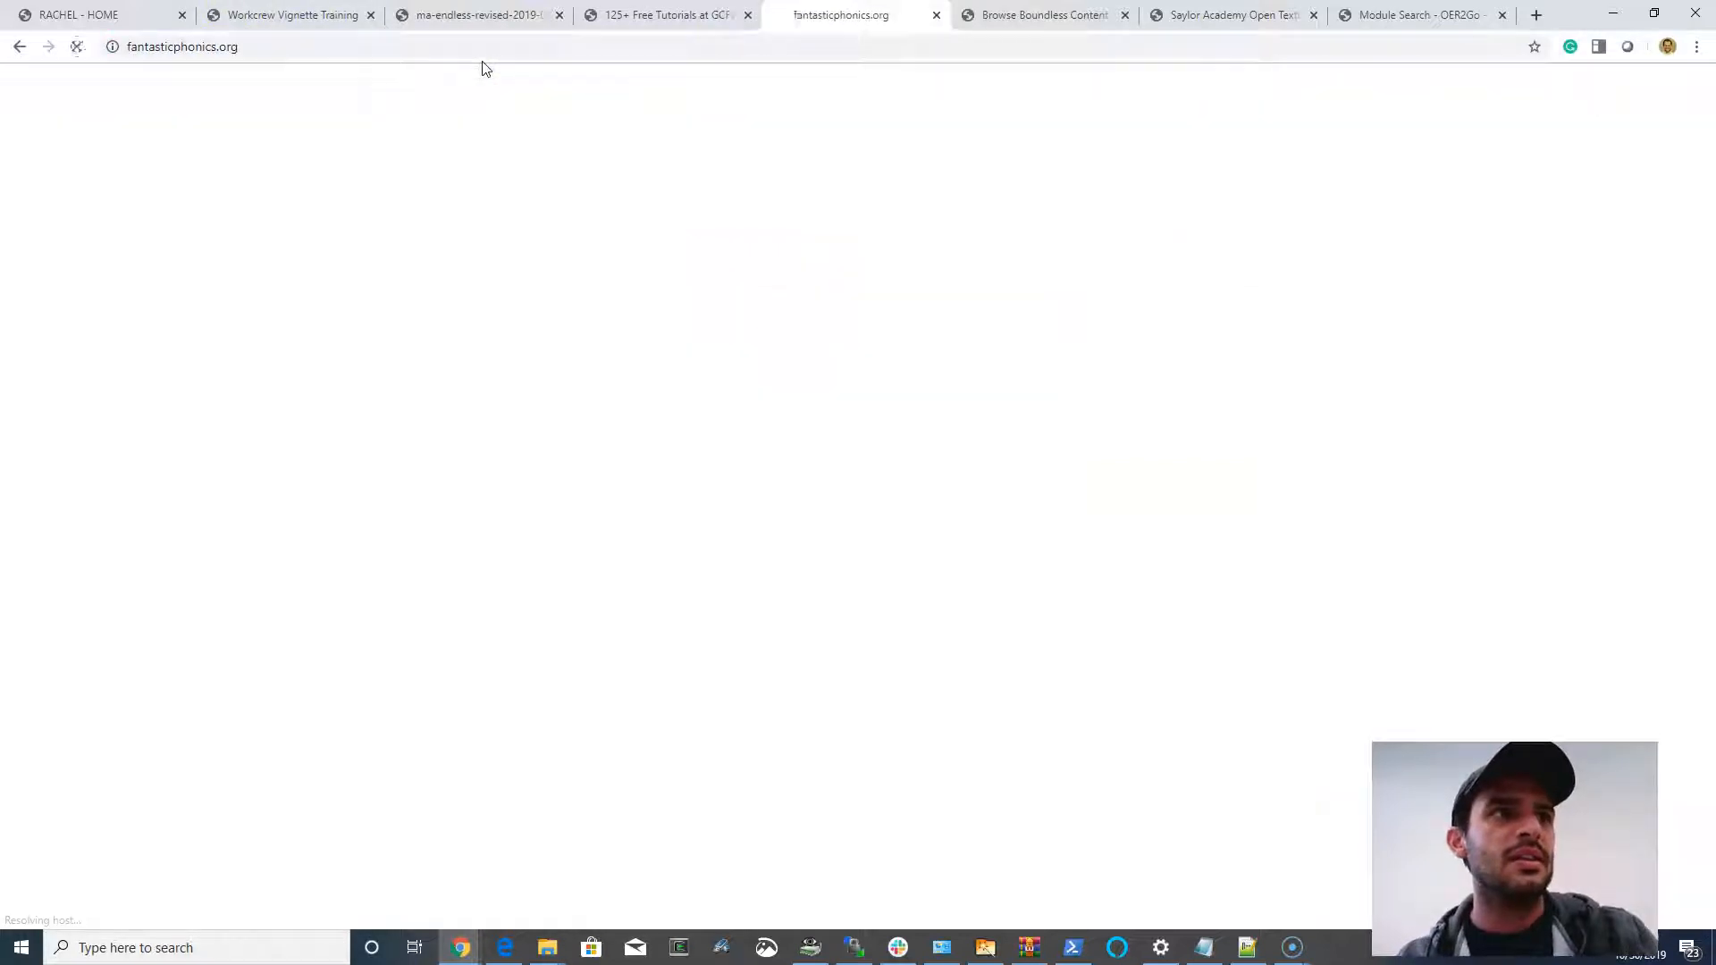
# Enter the Teach the World to Read site address instead and load it
pyautogui.hotkey('ctrl', 'l')
pyautogui.write('teach')
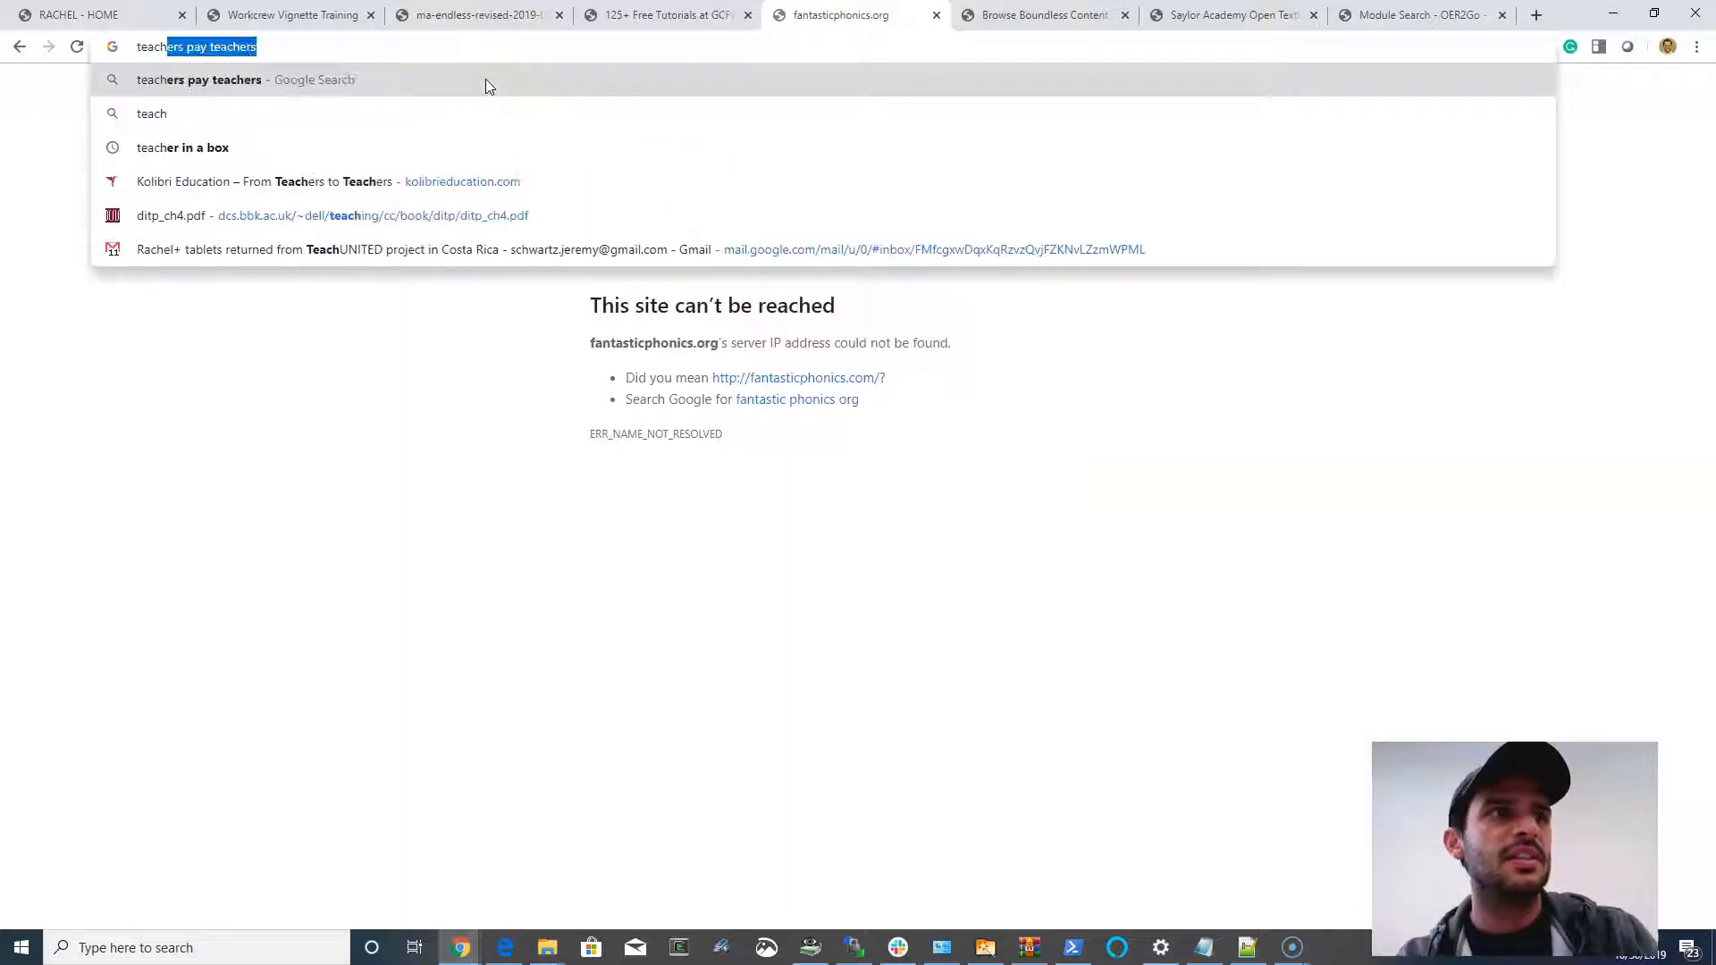
pyautogui.write('theworldtoreach')
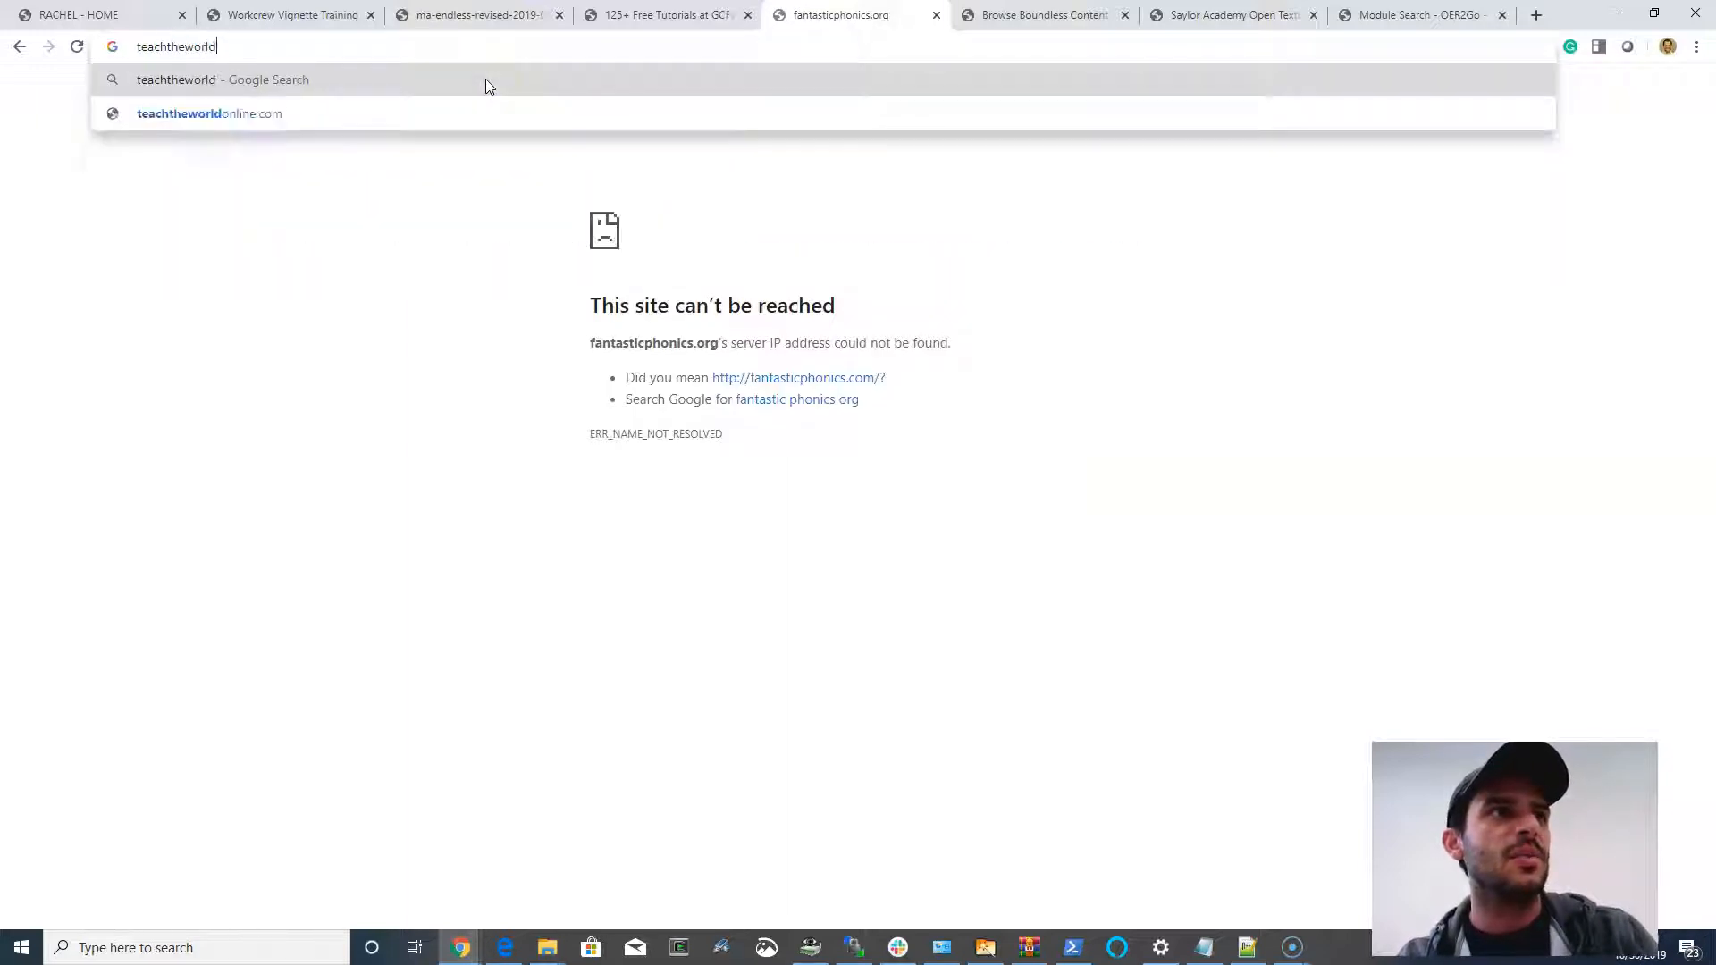
pyautogui.press('BackSpace')
pyautogui.press('BackSpace')
pyautogui.write('d.com')
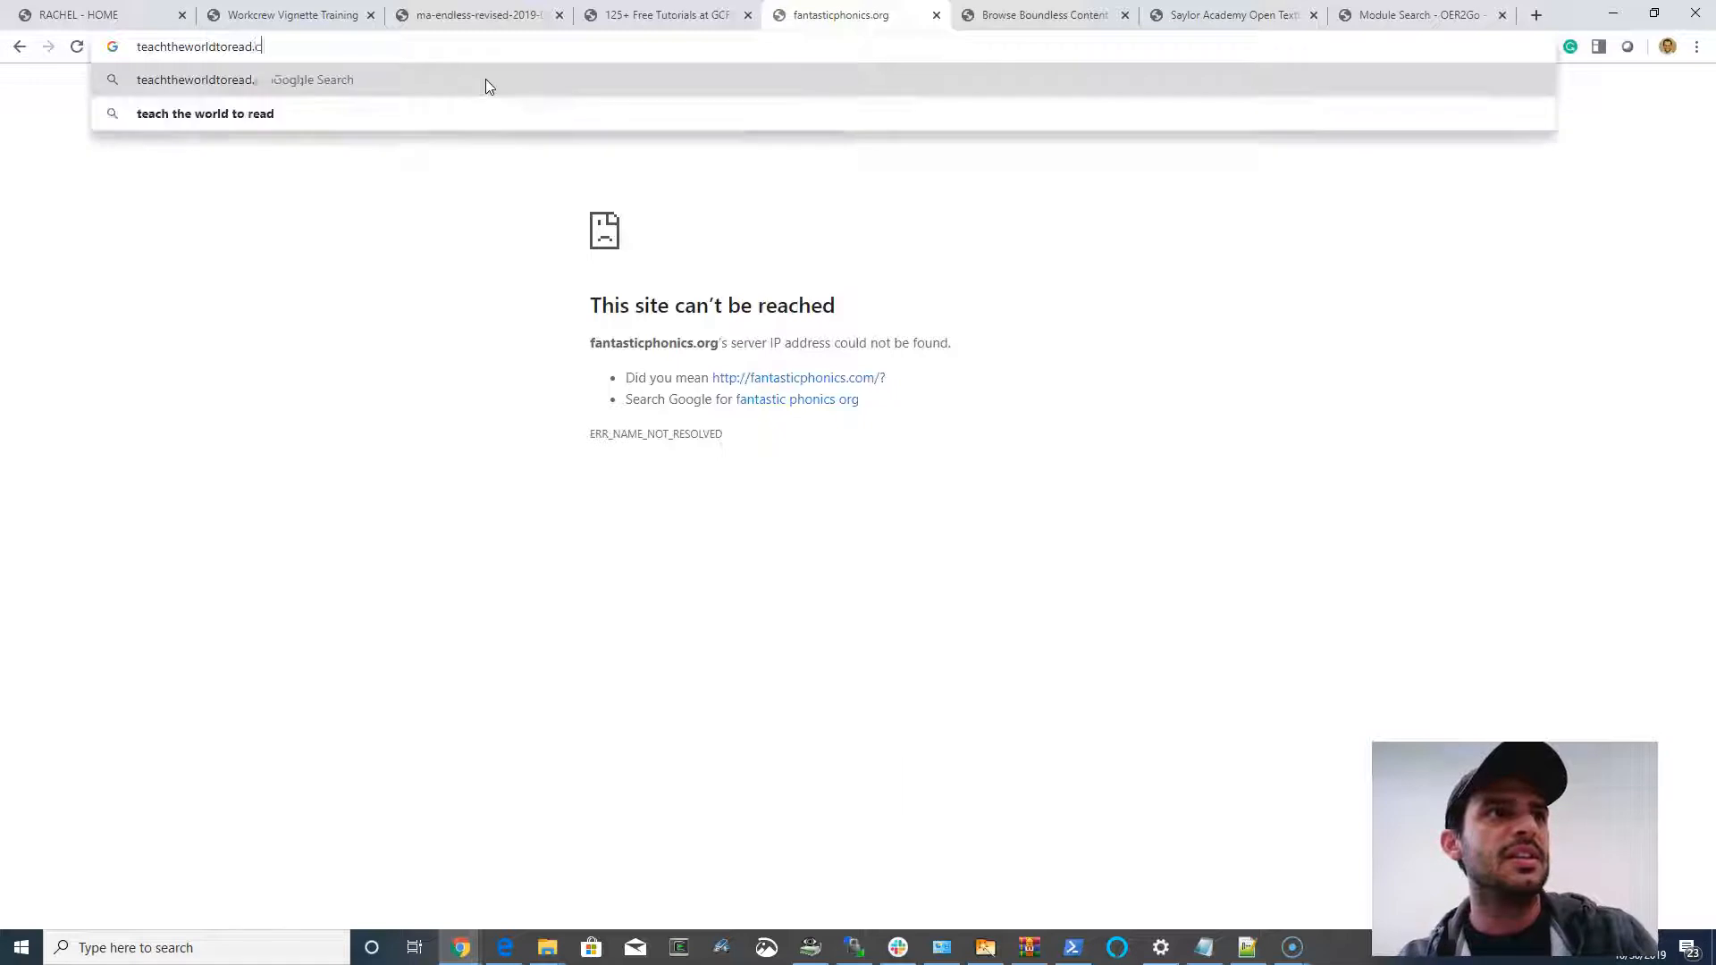
pyautogui.press('Return')
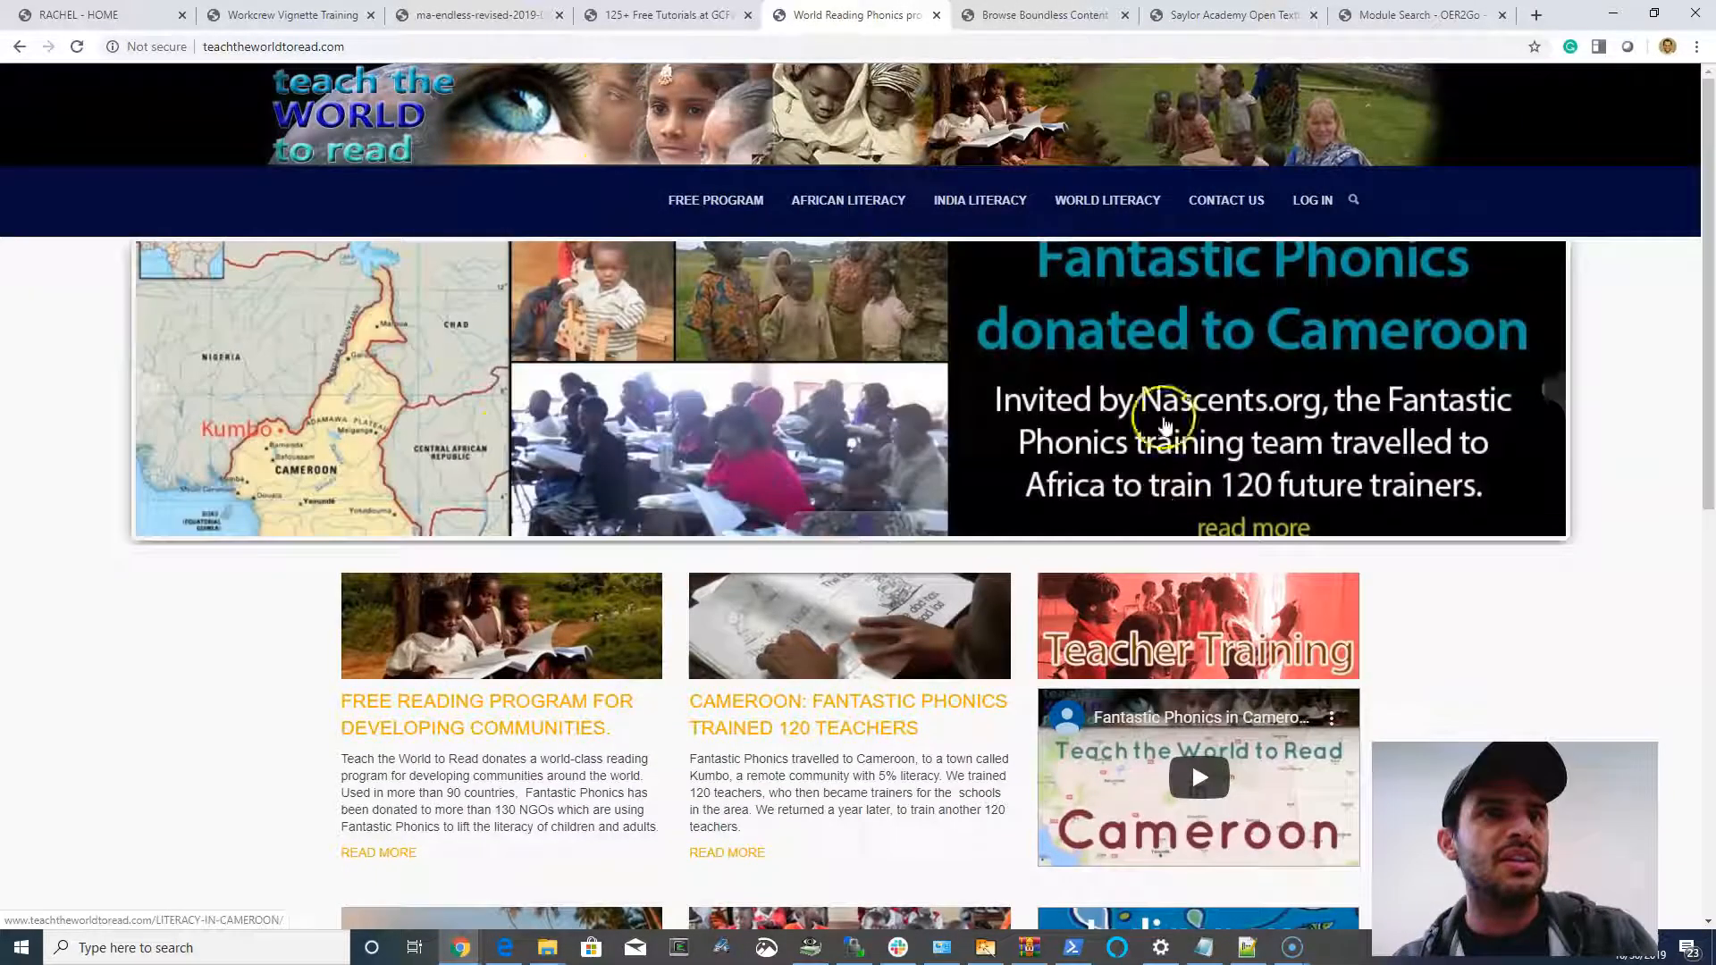
pyautogui.scroll(-5, 1192, 404)
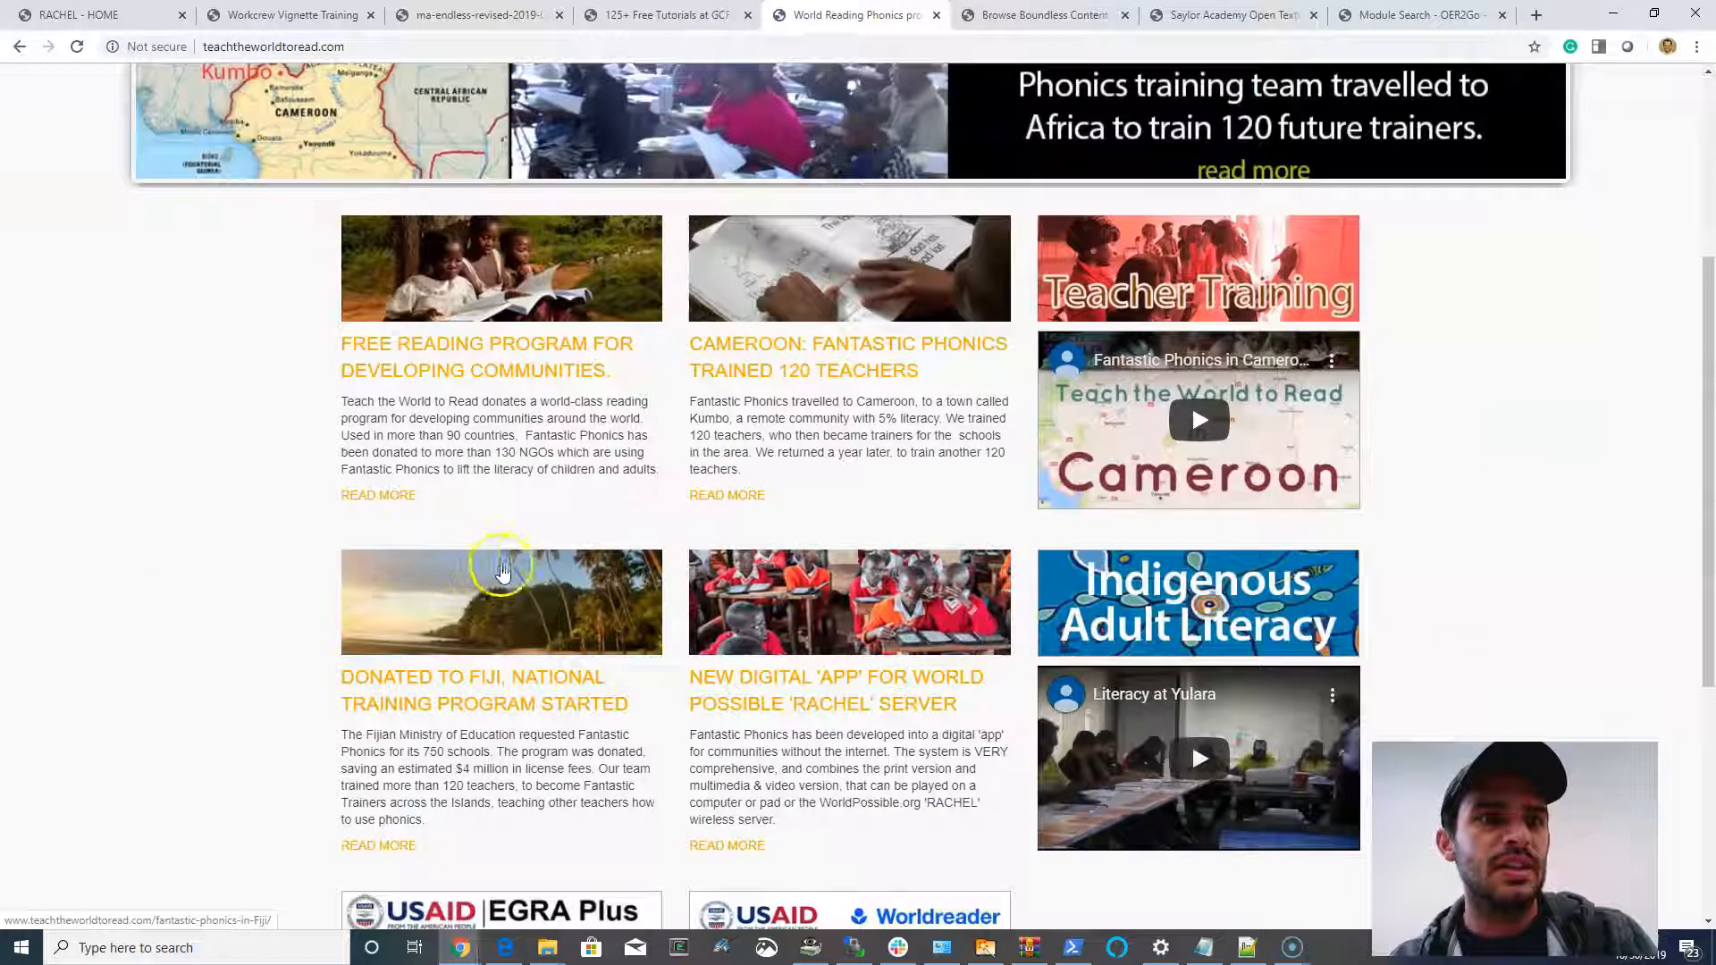
pyautogui.scroll(-3, 1193, 385)
pyautogui.scroll(3, 1192, 291)
pyautogui.scroll(2, 577, 578)
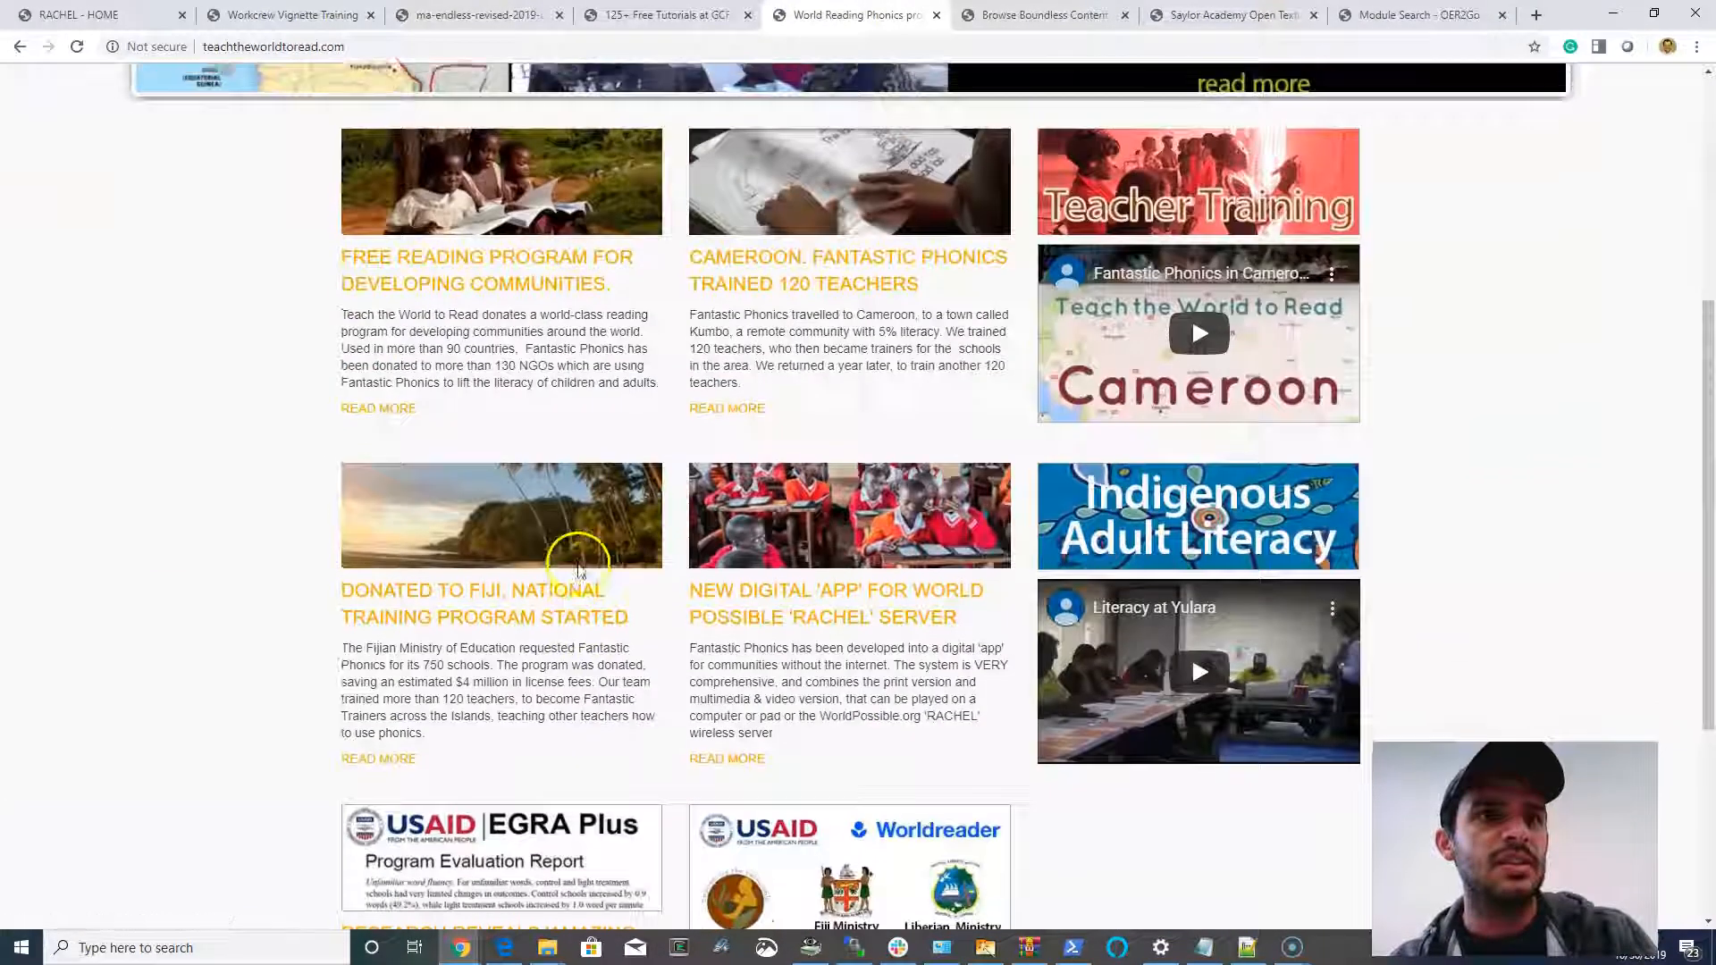
pyautogui.scroll(1, 750, 604)
pyautogui.scroll(2, 777, 650)
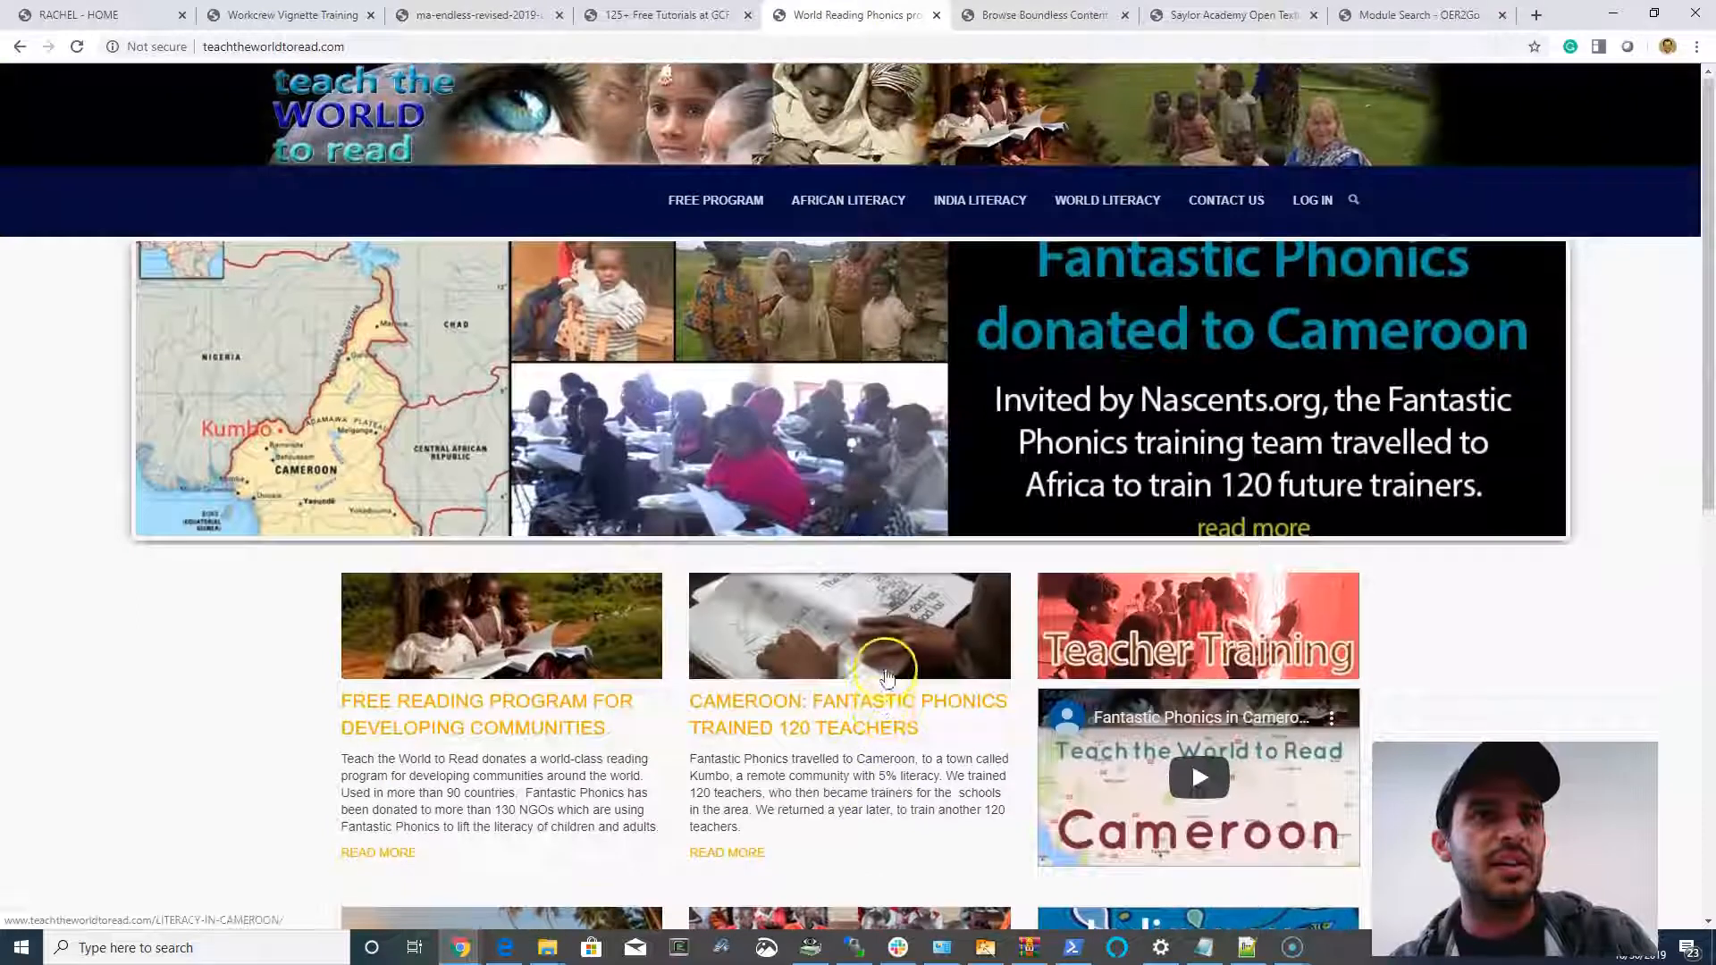
# Switch to the first tab with Ctrl+1 to show the RACHEL home page
pyautogui.hotkey('ctrl', '1')
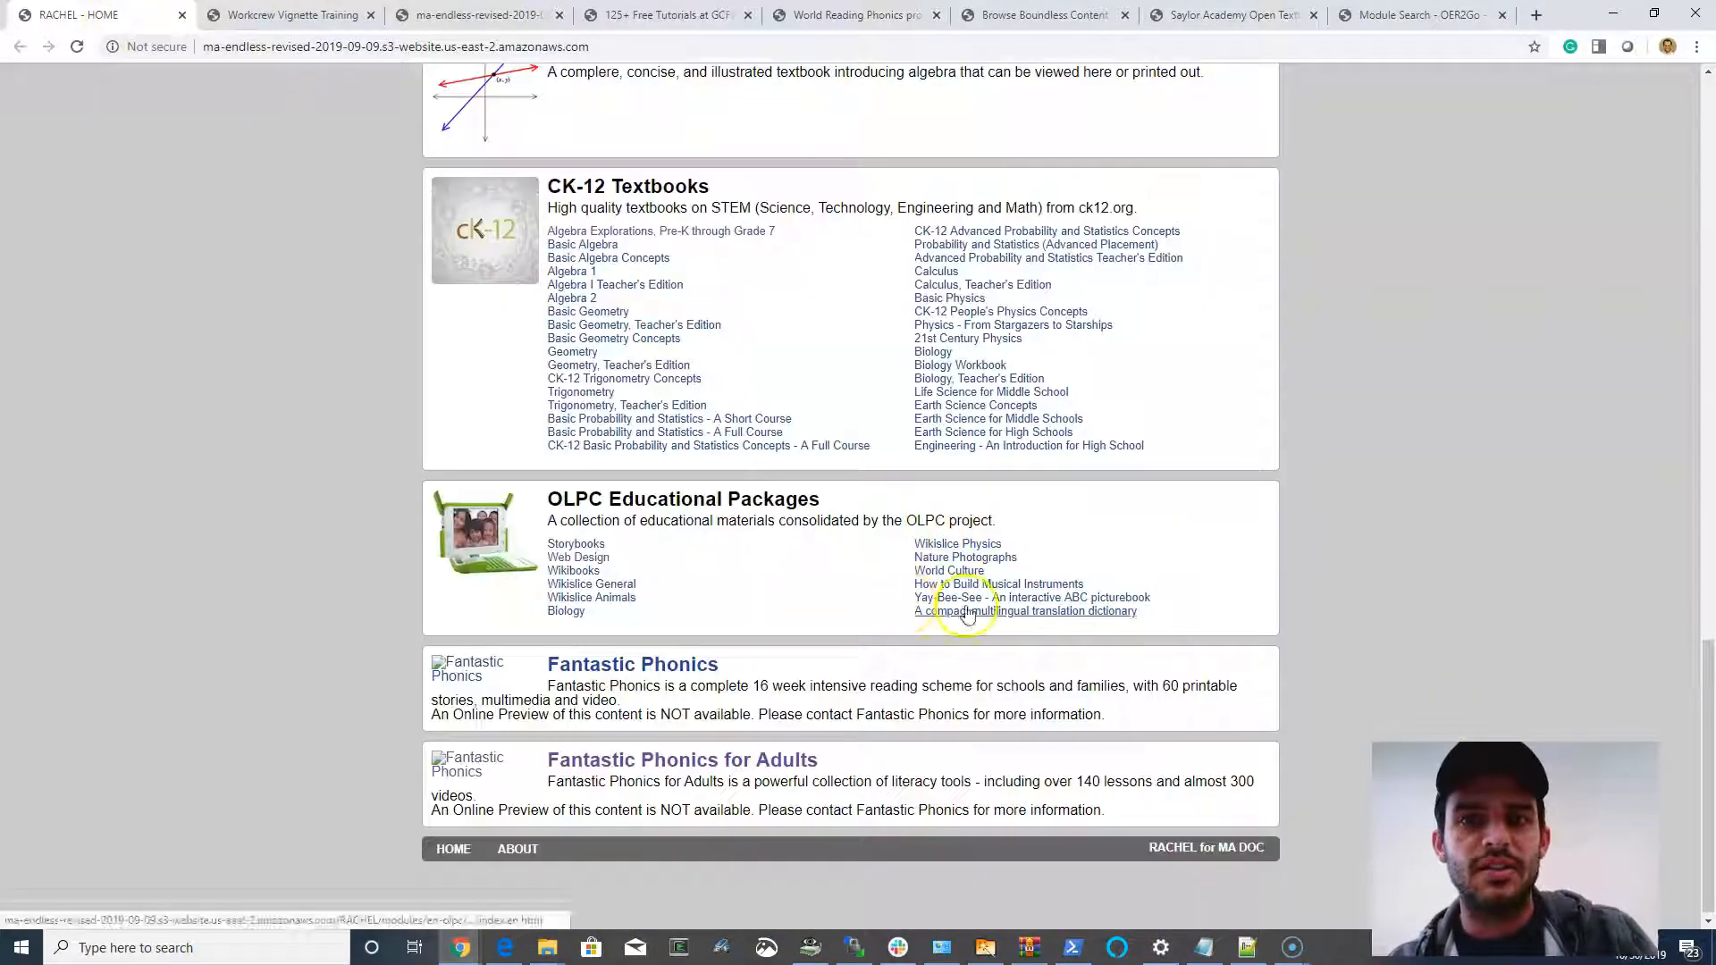
pyautogui.scroll(3, 939, 698)
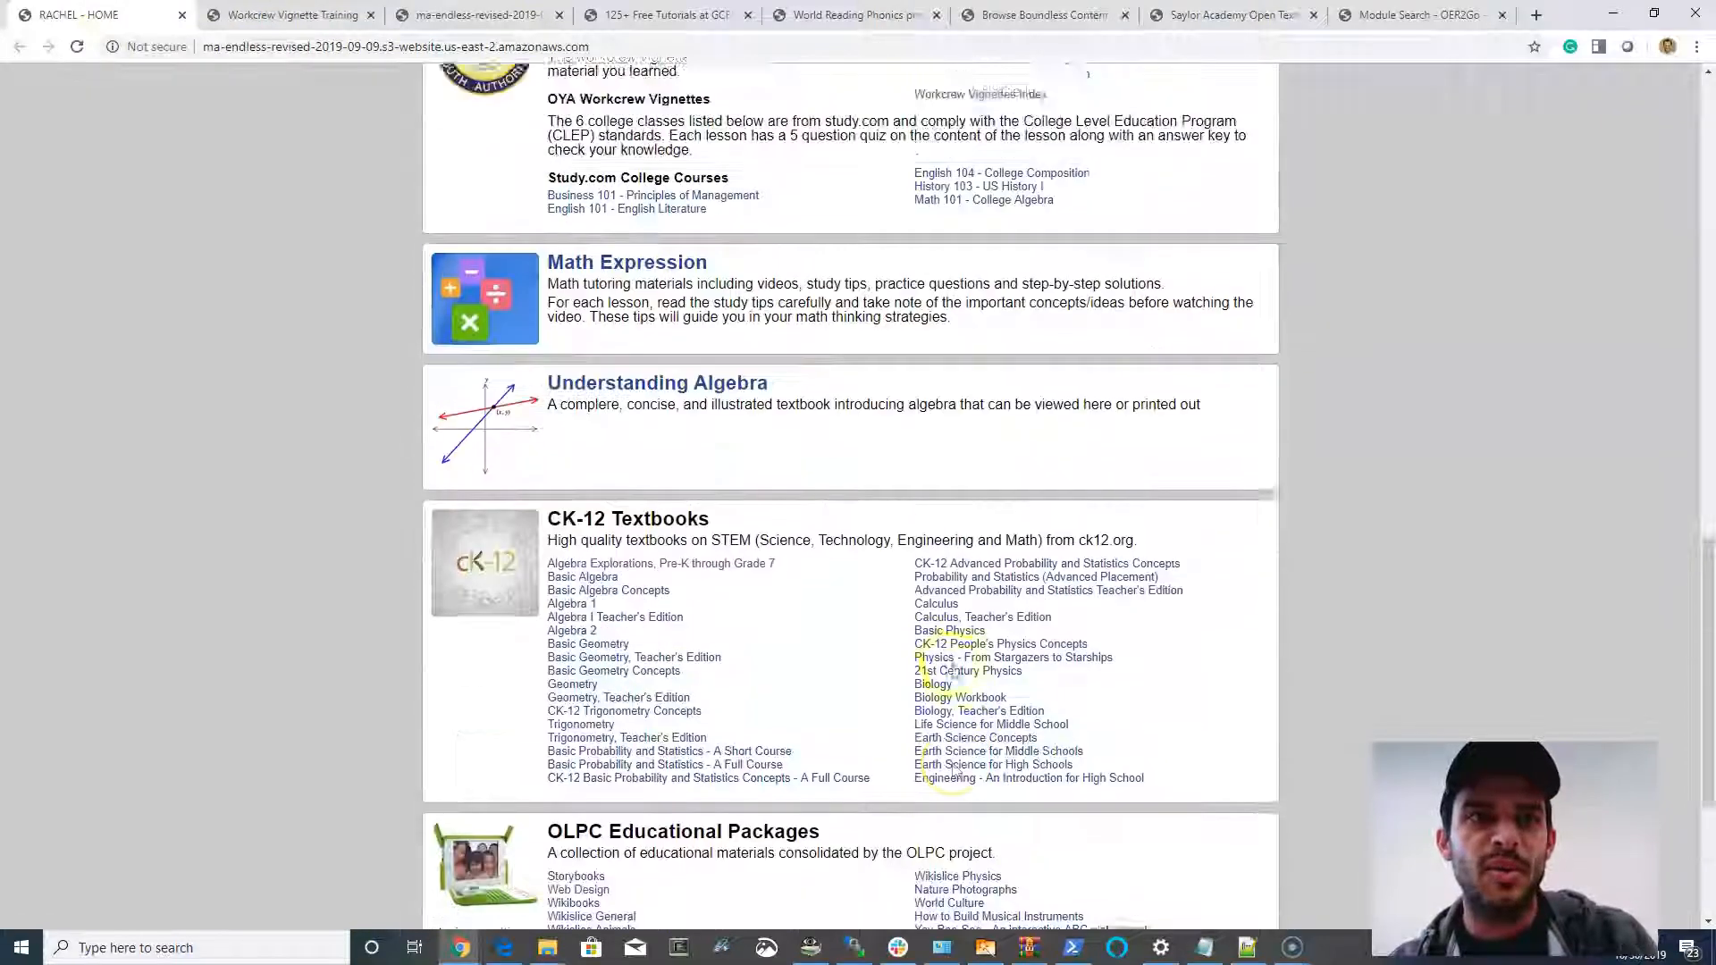
pyautogui.scroll(4, 952, 671)
pyautogui.scroll(4, 952, 657)
pyautogui.scroll(5, 955, 644)
pyautogui.scroll(4, 961, 633)
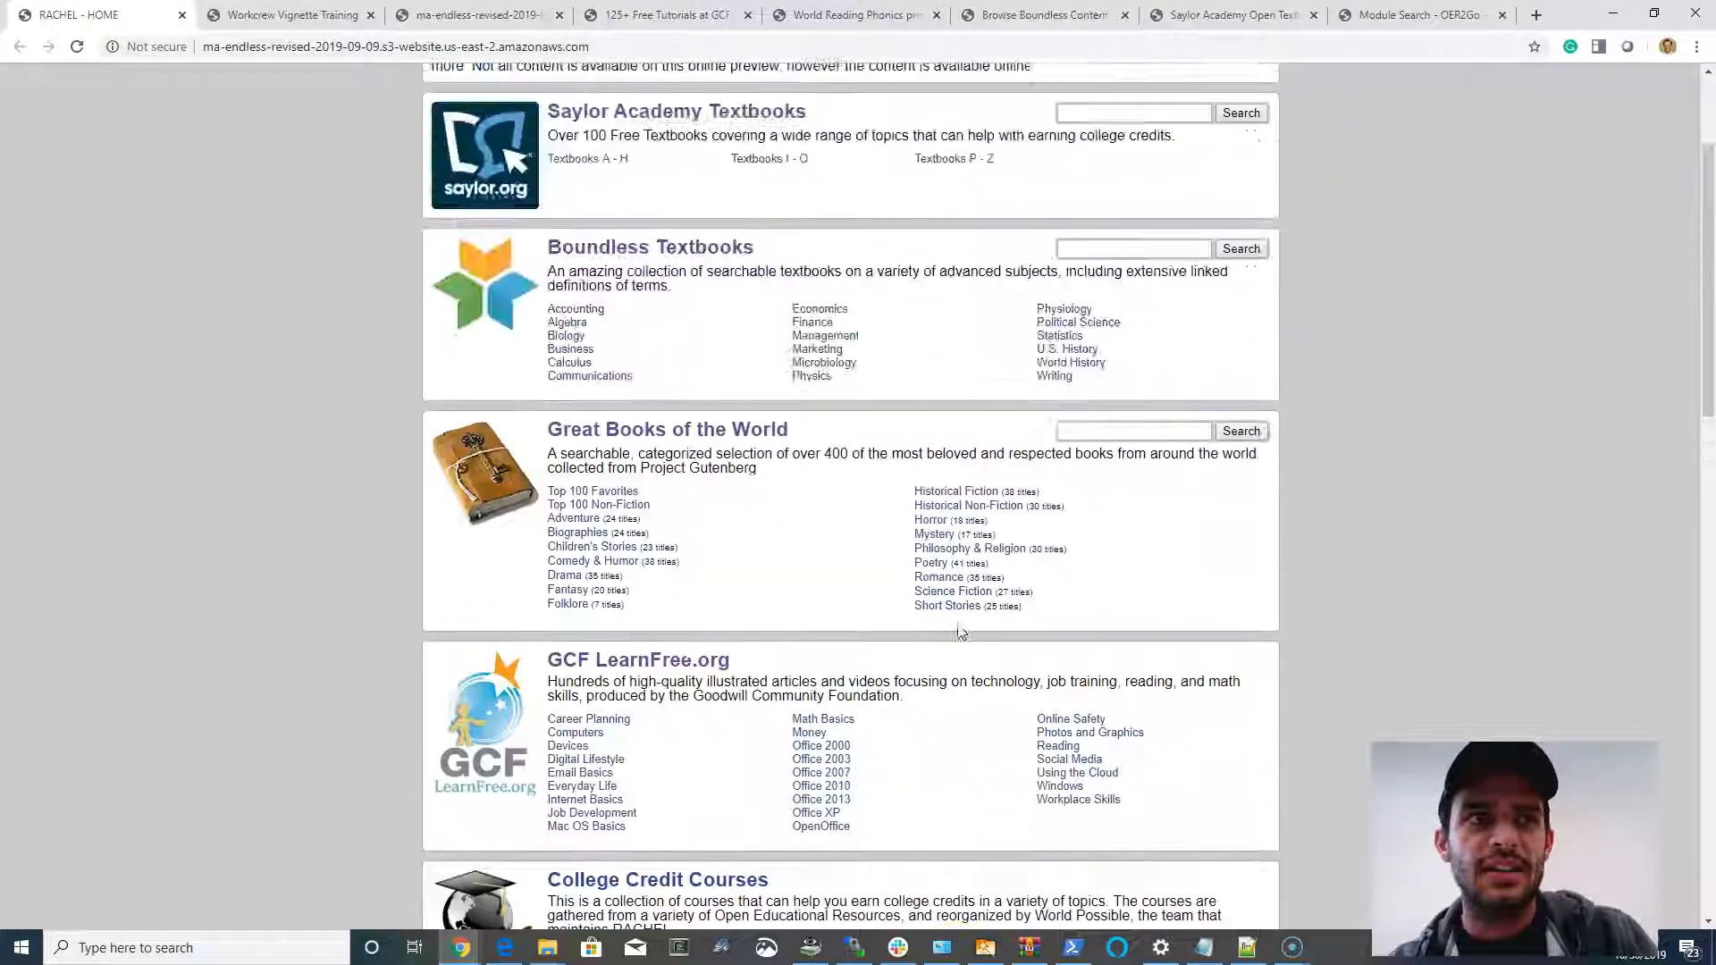
pyautogui.scroll(3, 960, 632)
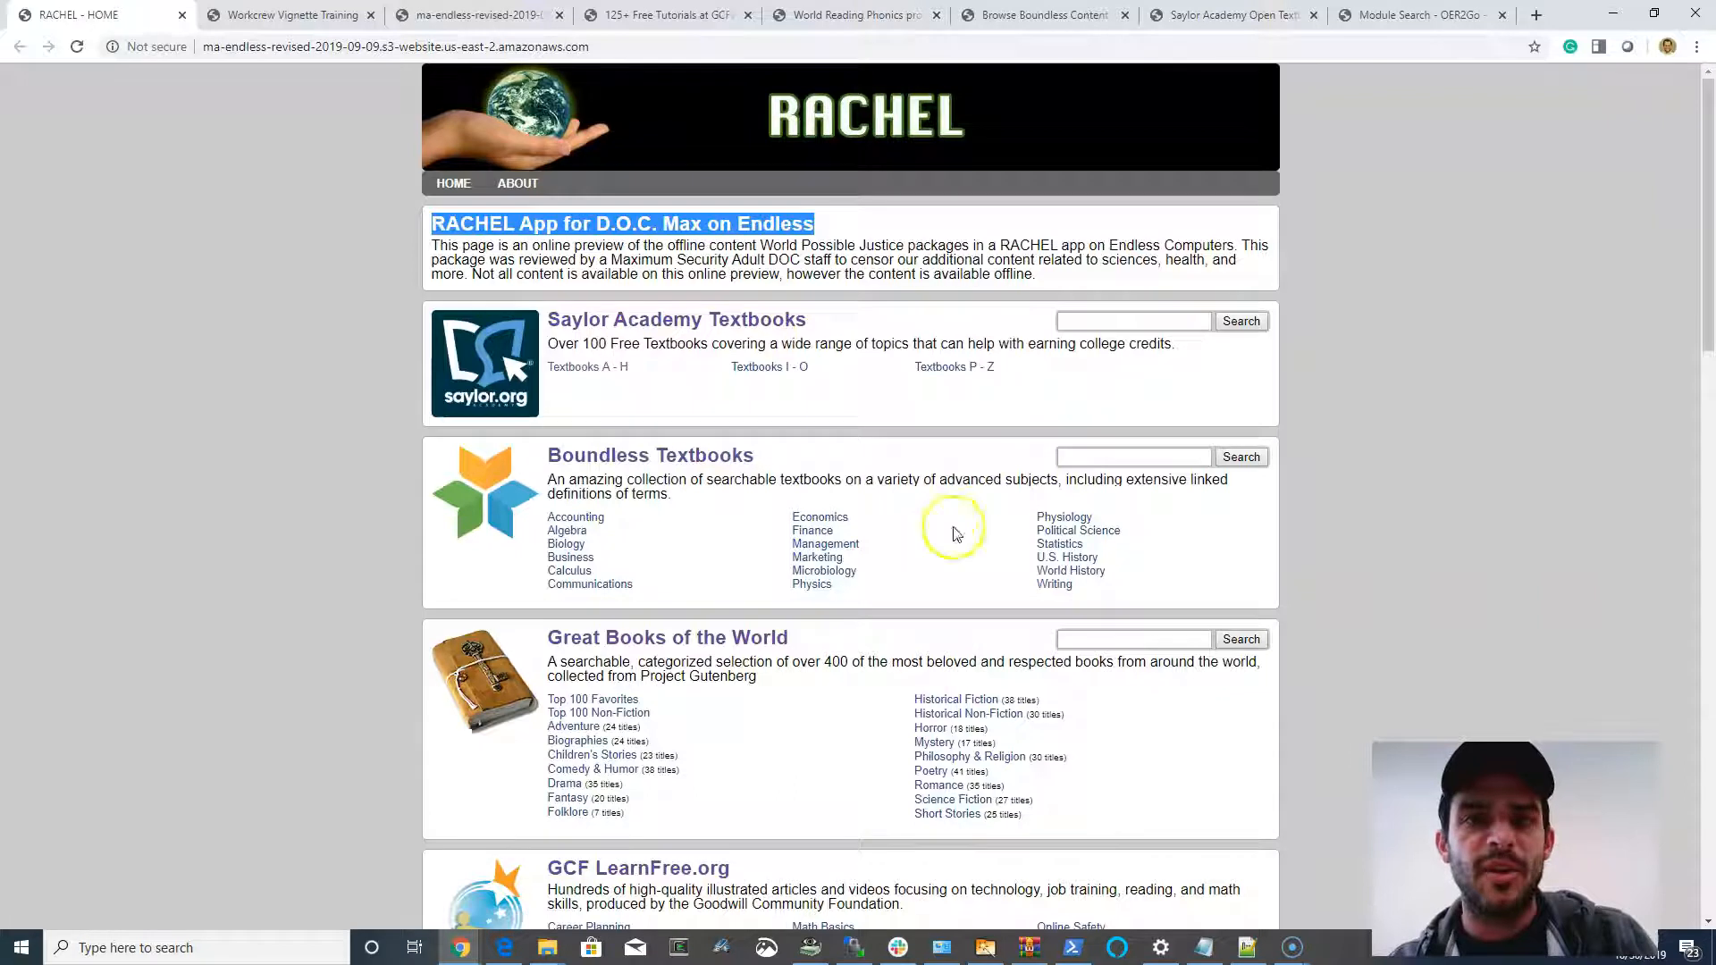